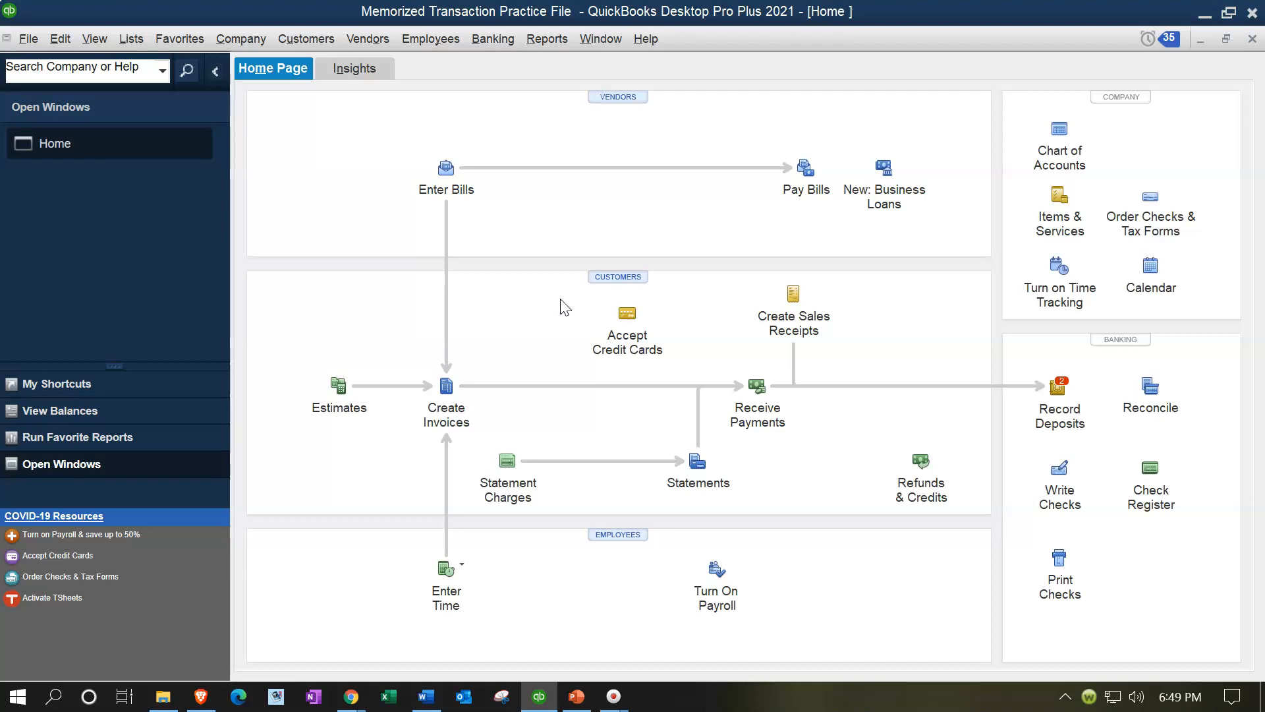
- Start a new check from the Checking account for 20,000.00
left_click(1058, 471)
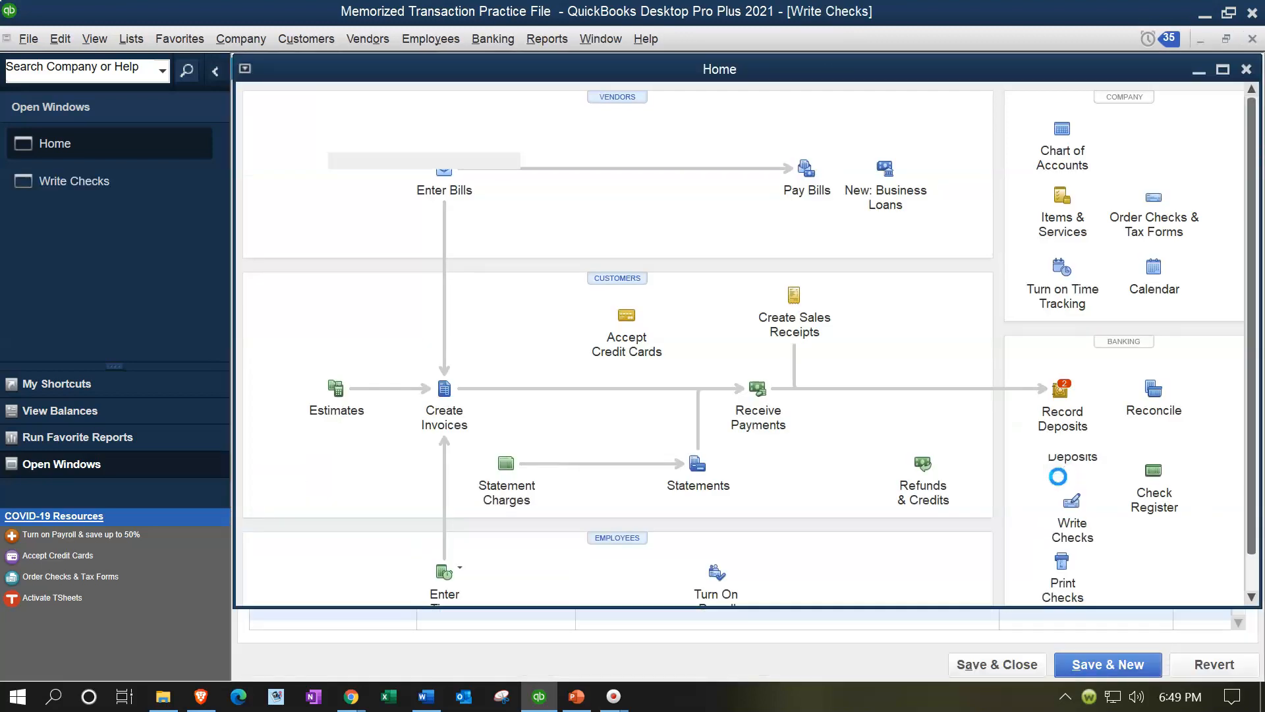
key("Tab")
key("Tab")
type("10")
key("BackSpace")
key("BackSpace")
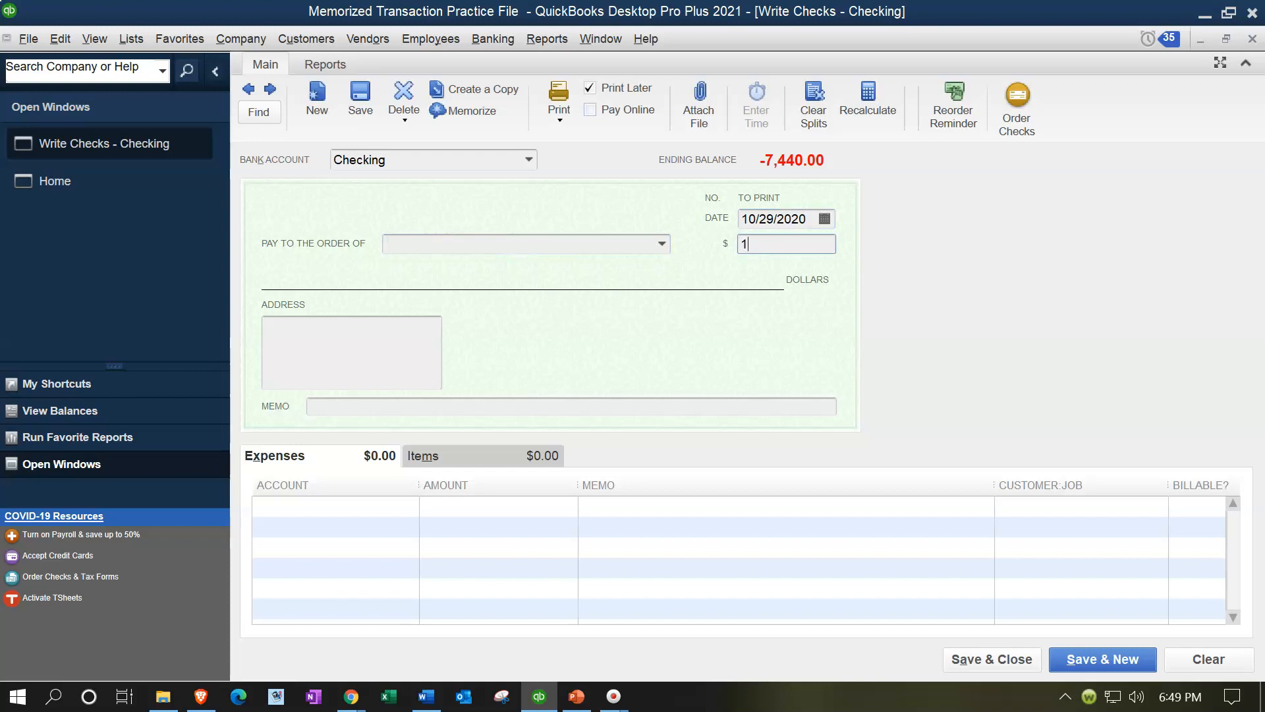
type("20,000")
key("Tab")
key("Tab")
key("Tab")
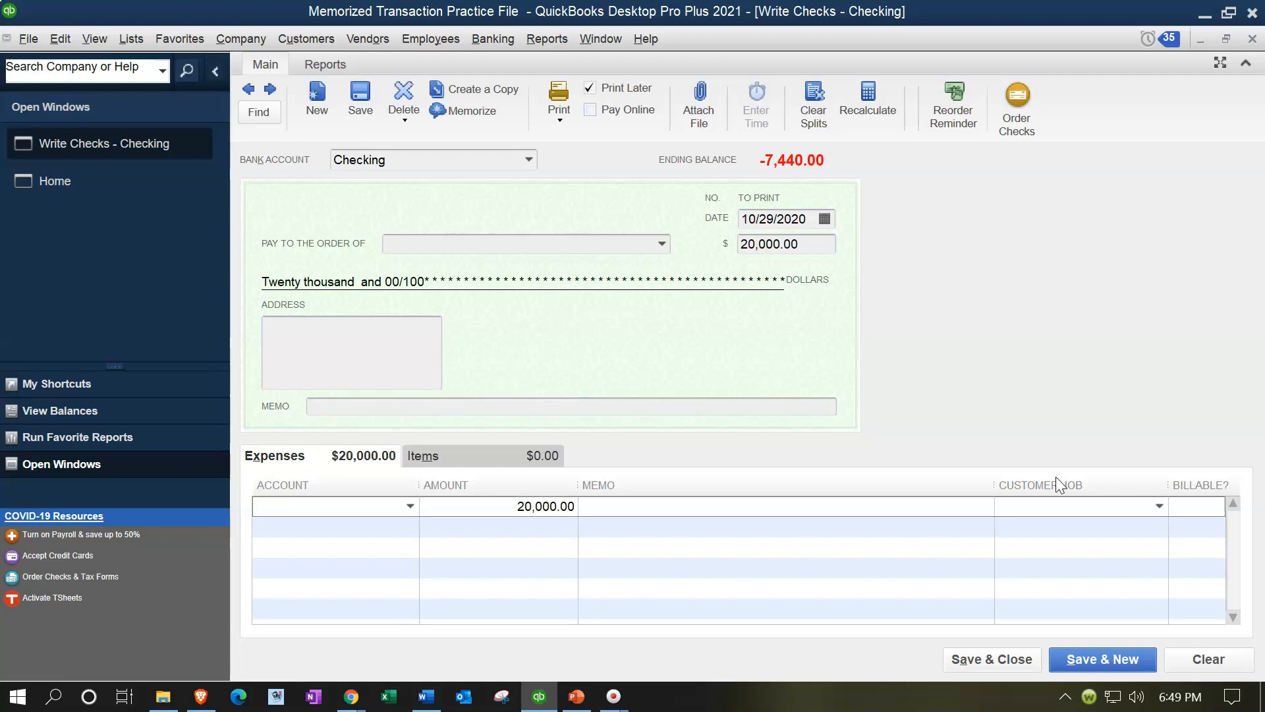
- Assign the check's 20,000.00 expense line to Furniture and Equipment, and save and close the check
type("E")
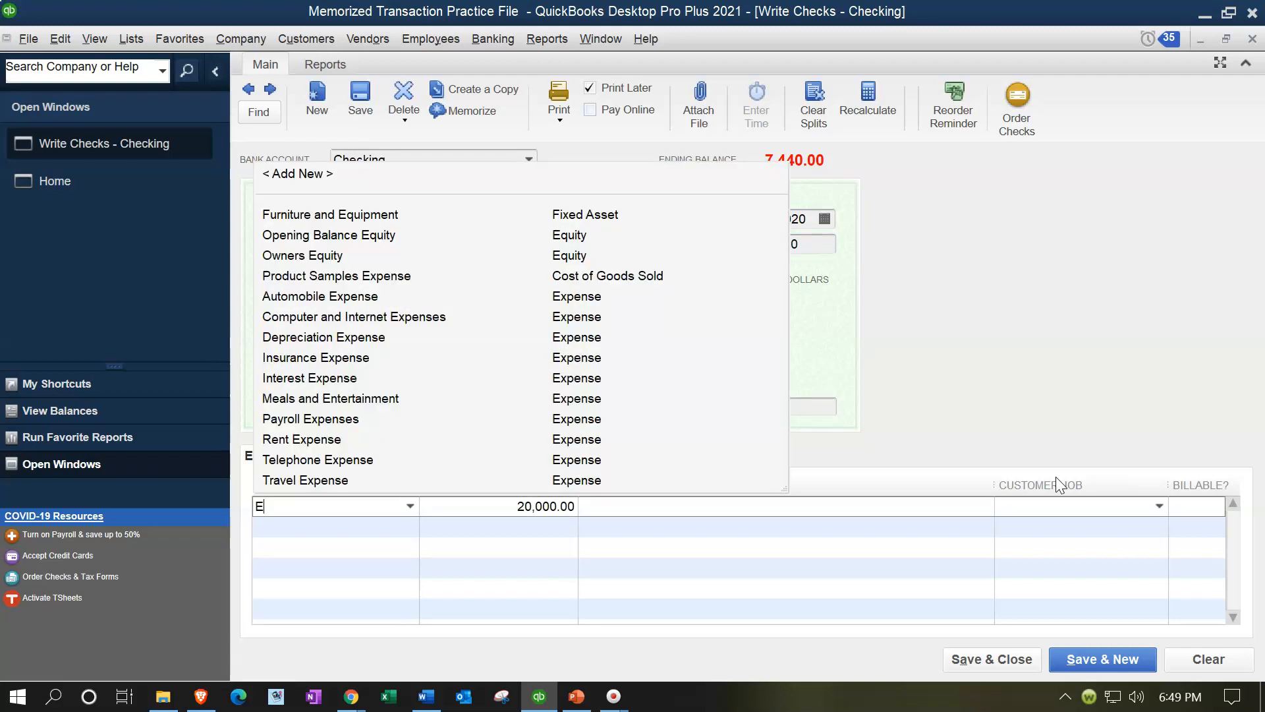
left_click(336, 212)
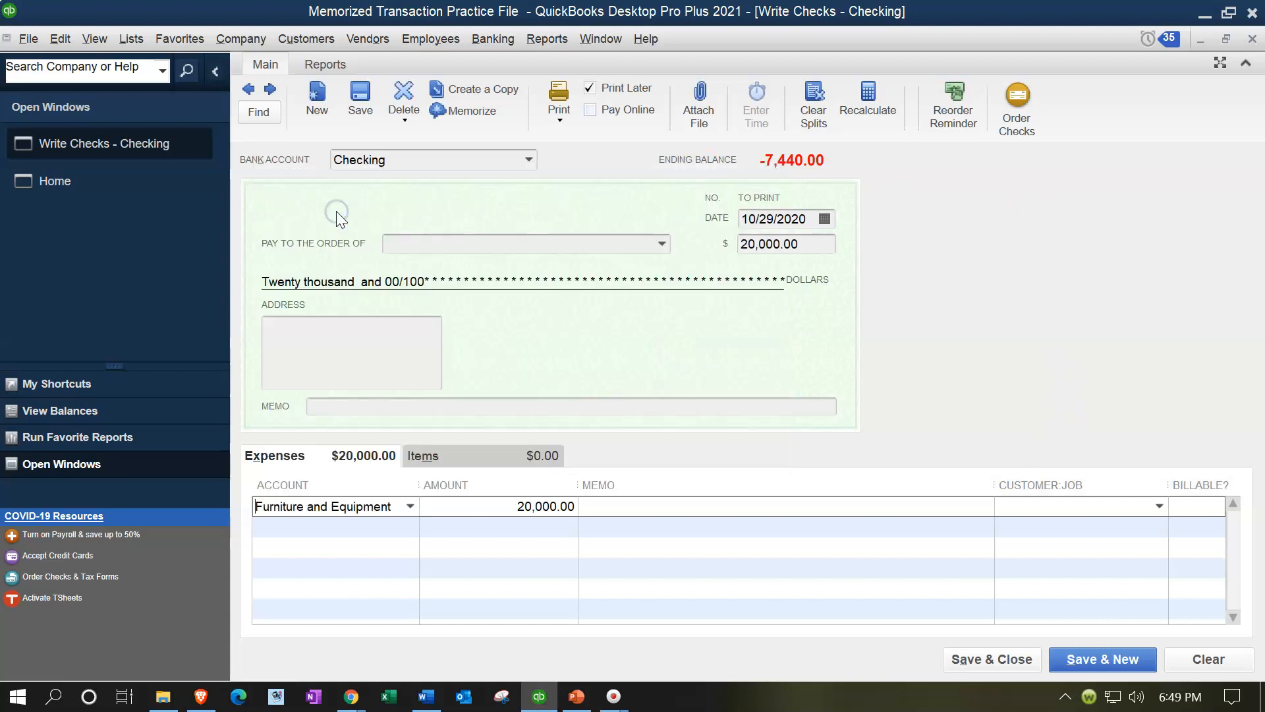
left_click(1014, 657)
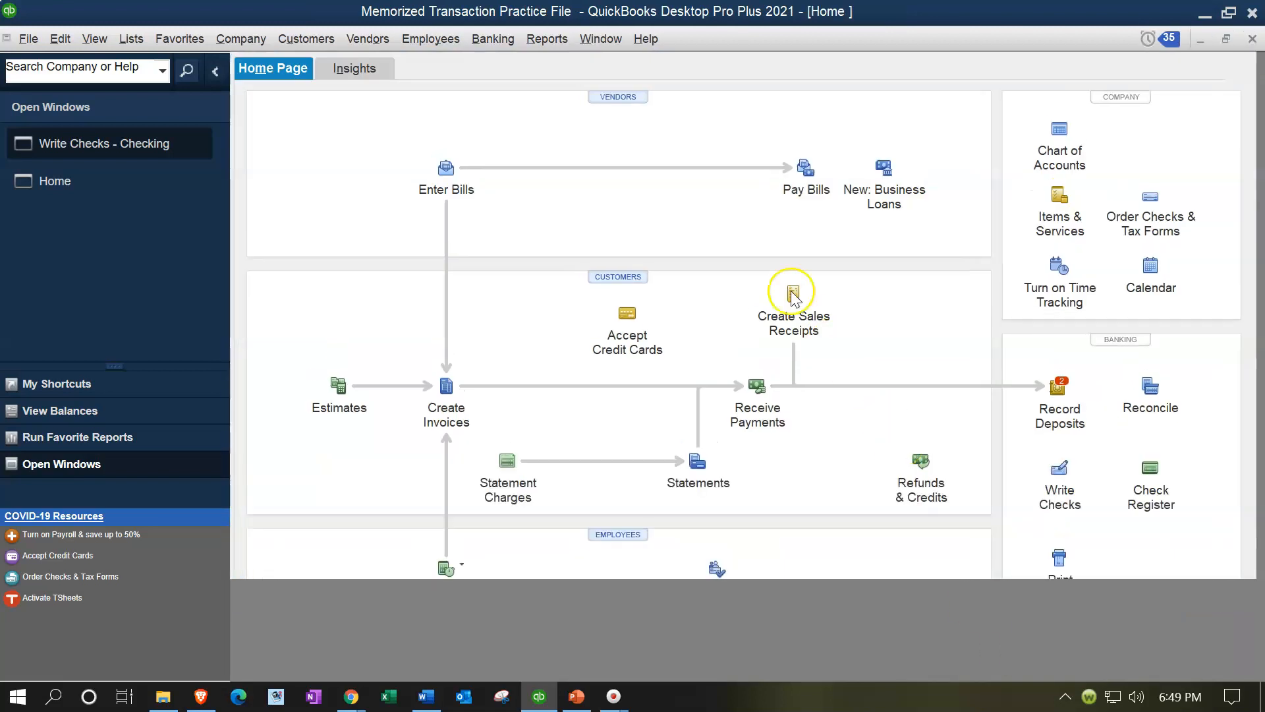
- Open the standard Balance Sheet report and check the Furniture and Equipment balance
left_click(547, 39)
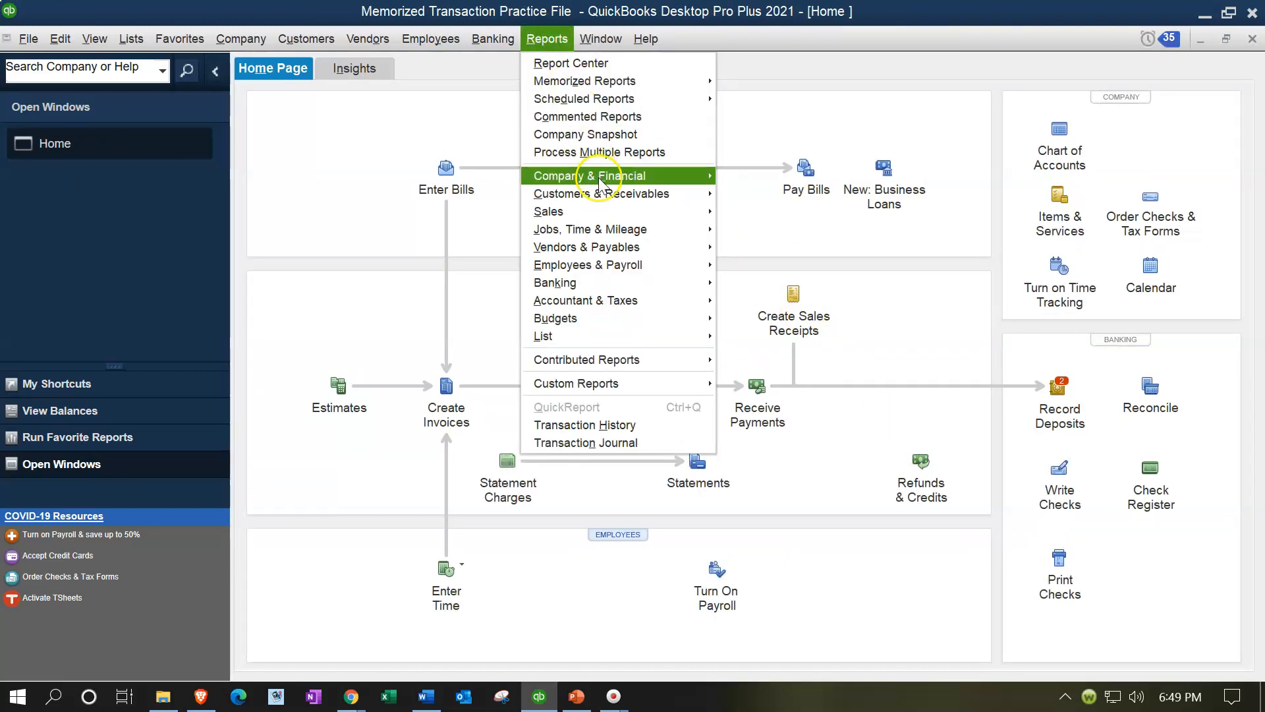
mouse_move(650, 176)
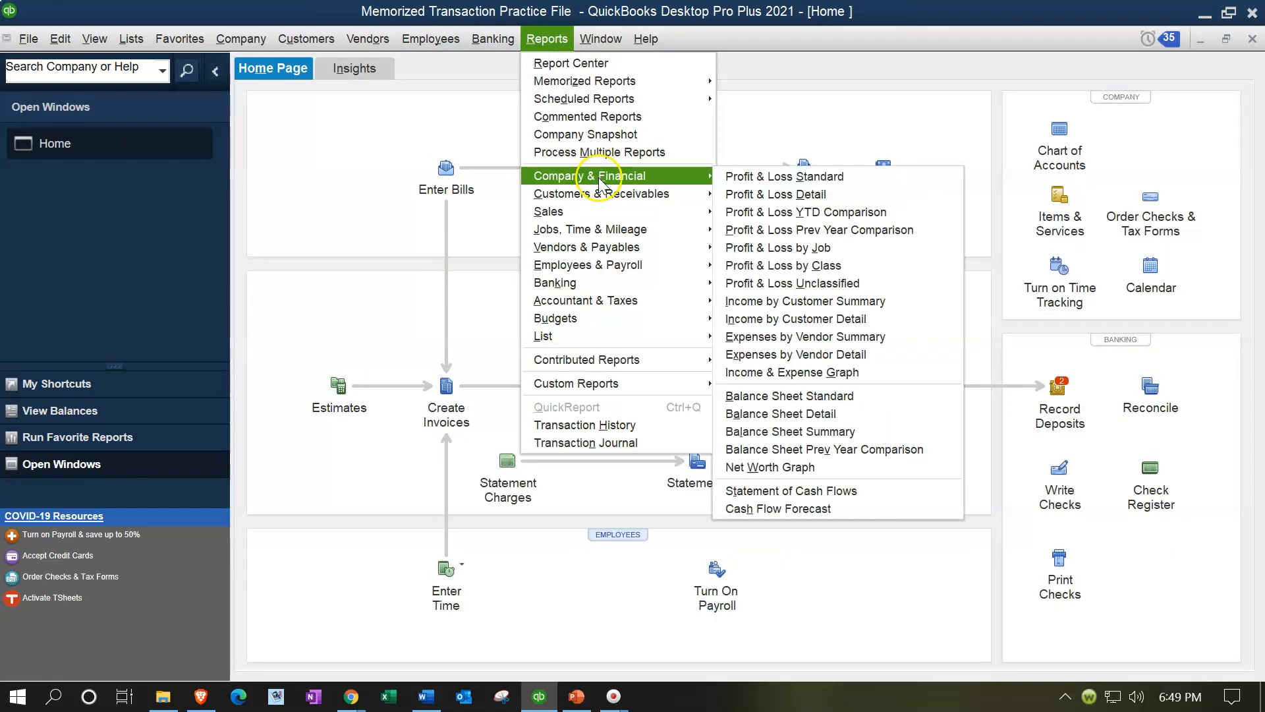
left_click(800, 395)
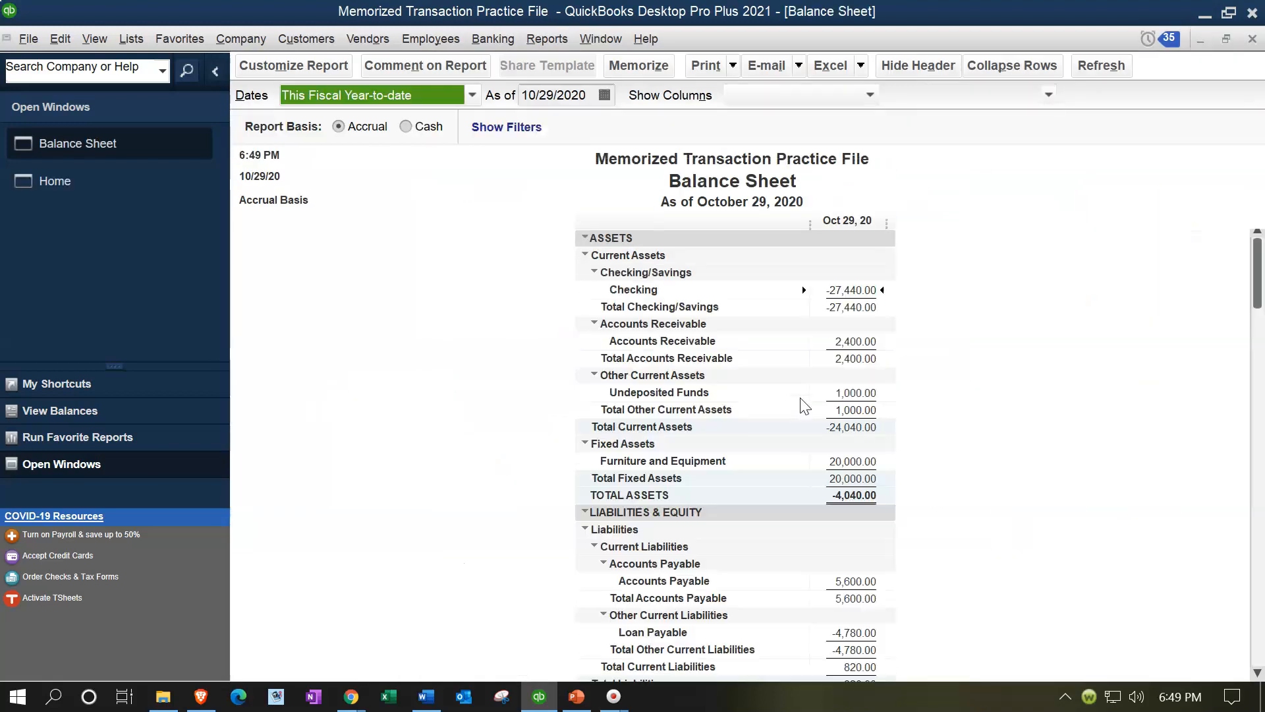
left_click(843, 465)
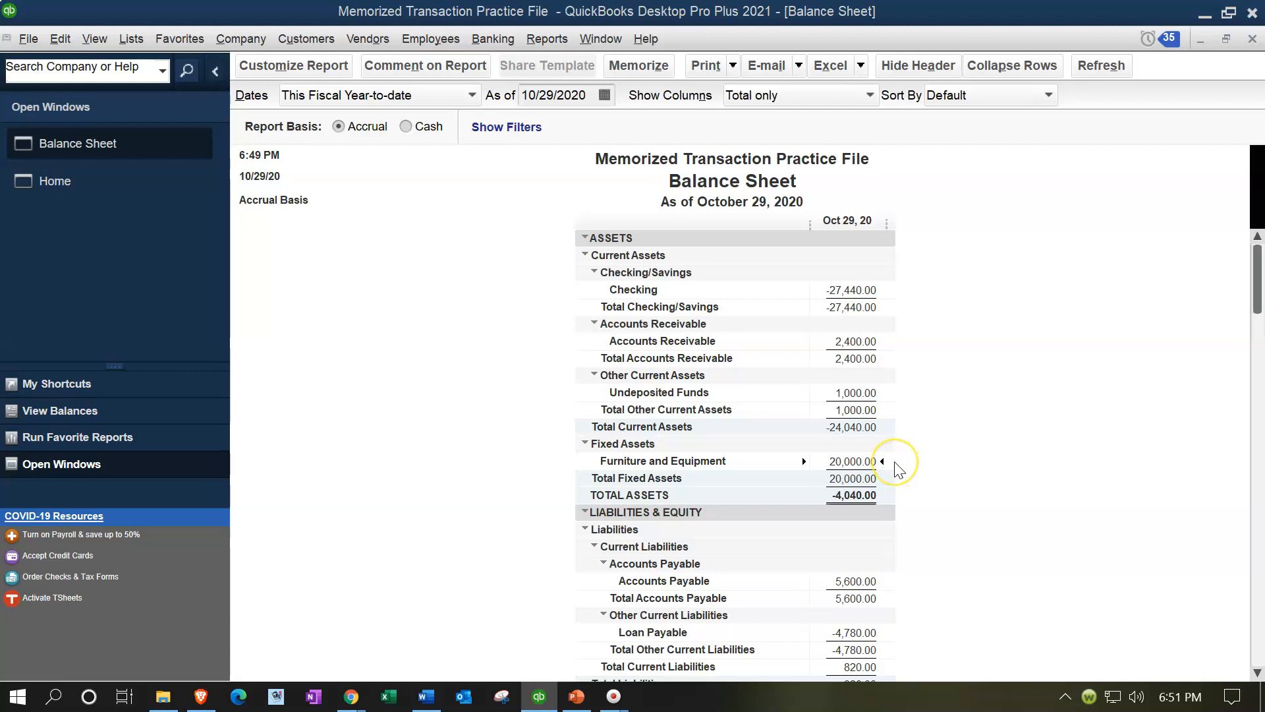
- Open the check behind the Furniture and Equipment balance and set its date to 01/01/2020
double_click(853, 461)
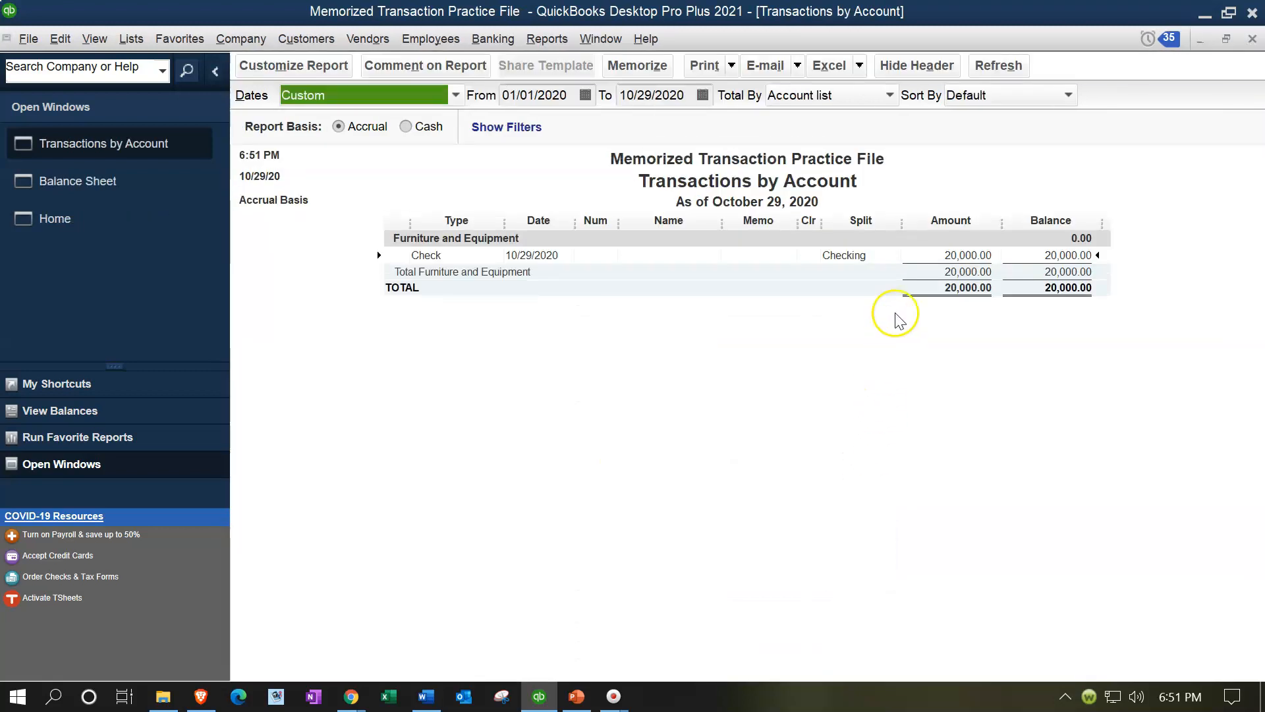
double_click(947, 253)
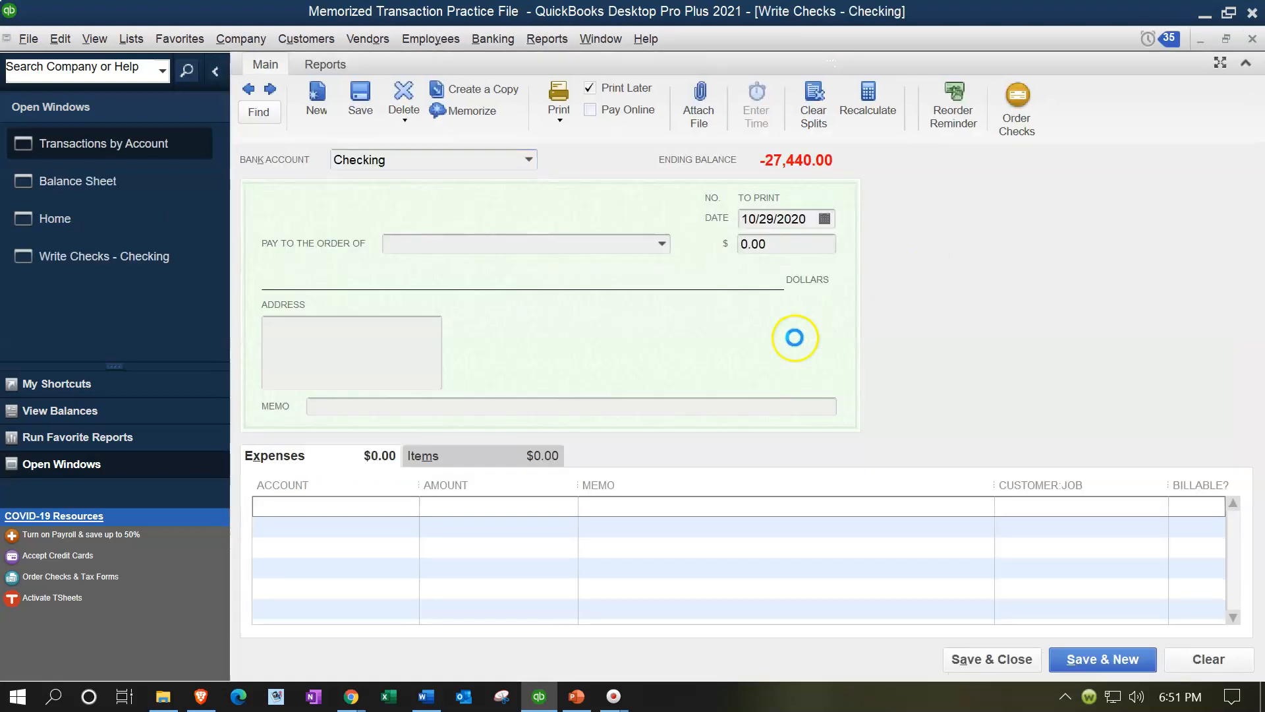
left_click(805, 225)
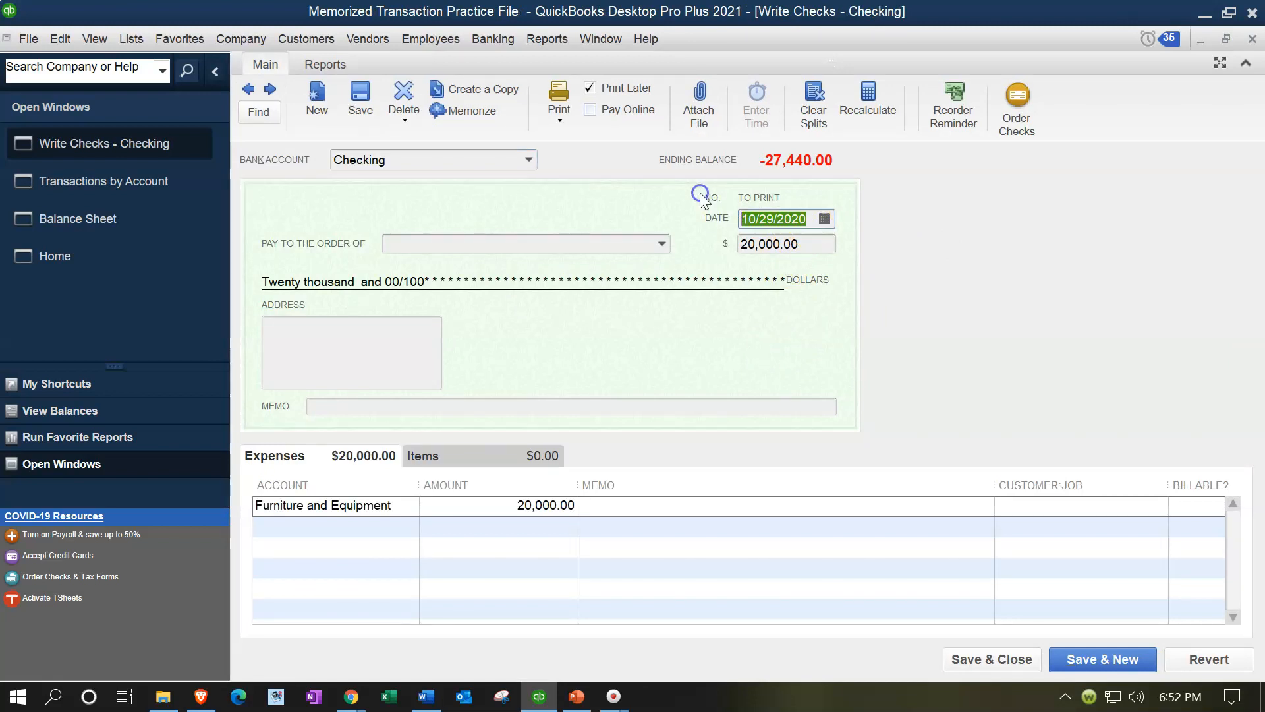
type("01/01/2020")
key("Tab")
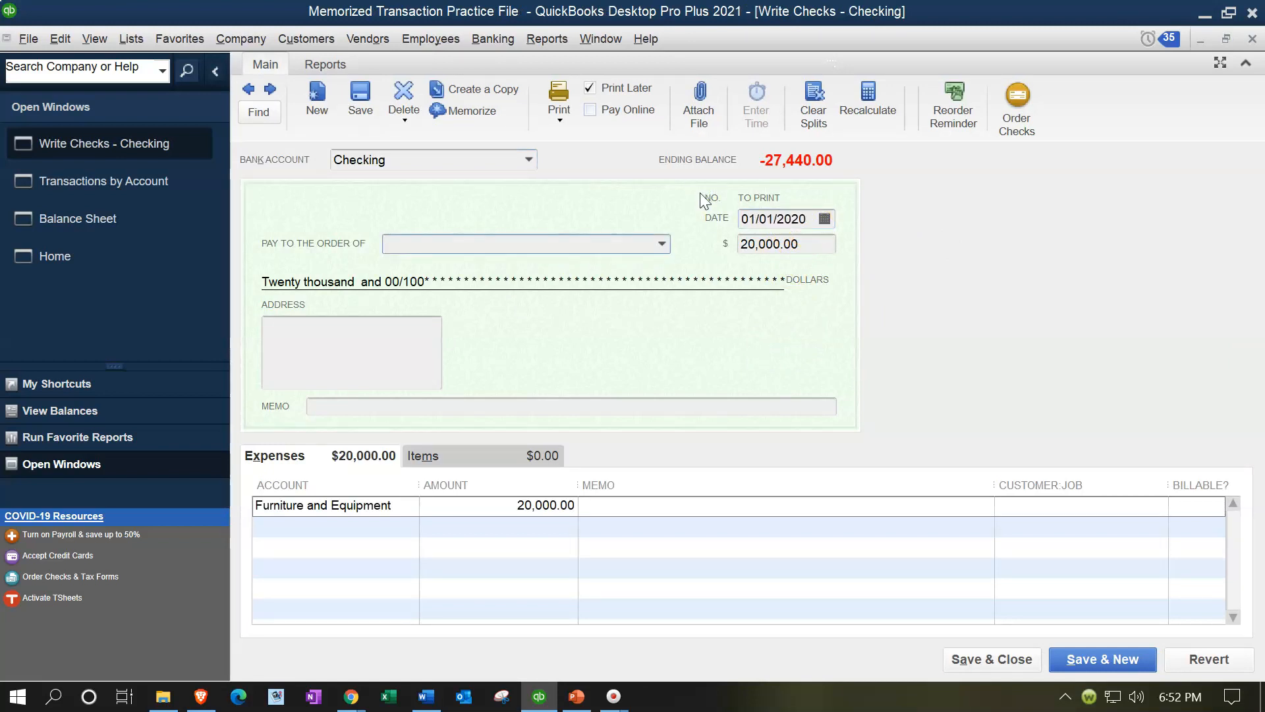
- Save and close the redated check, recording the changes, and return to the Balance Sheet report
left_click(1003, 658)
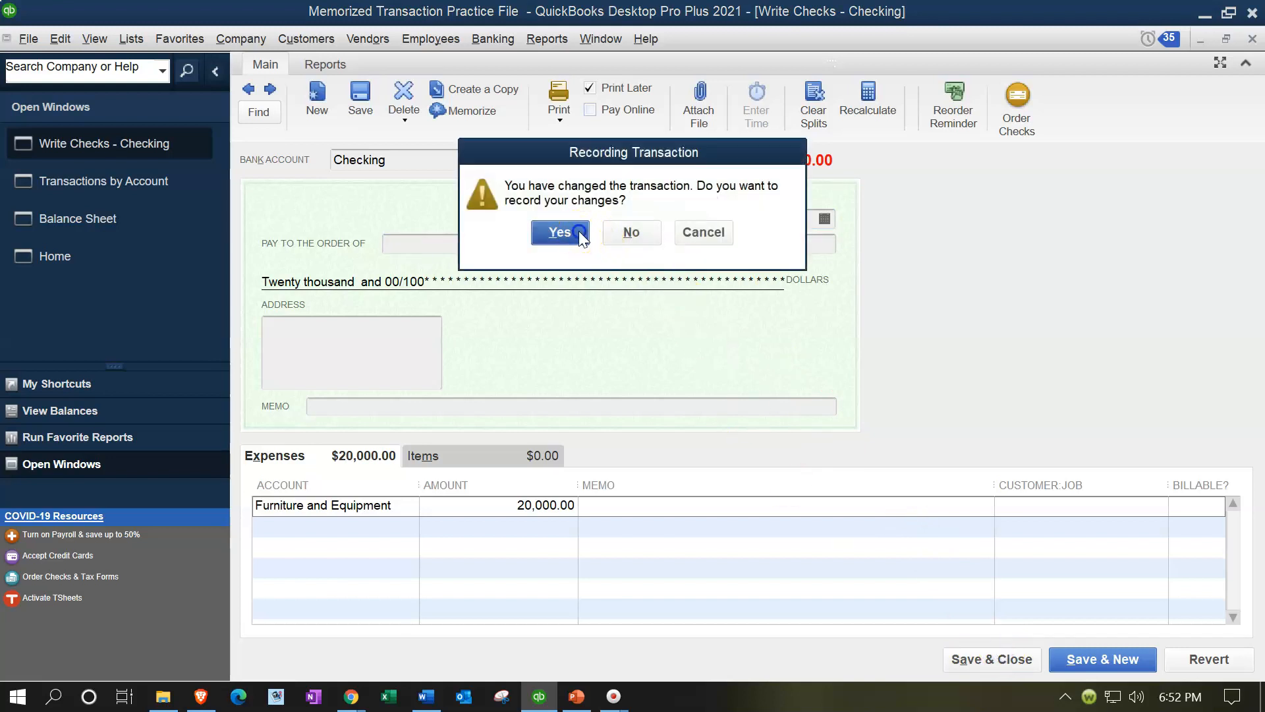
left_click(579, 231)
left_click(594, 346)
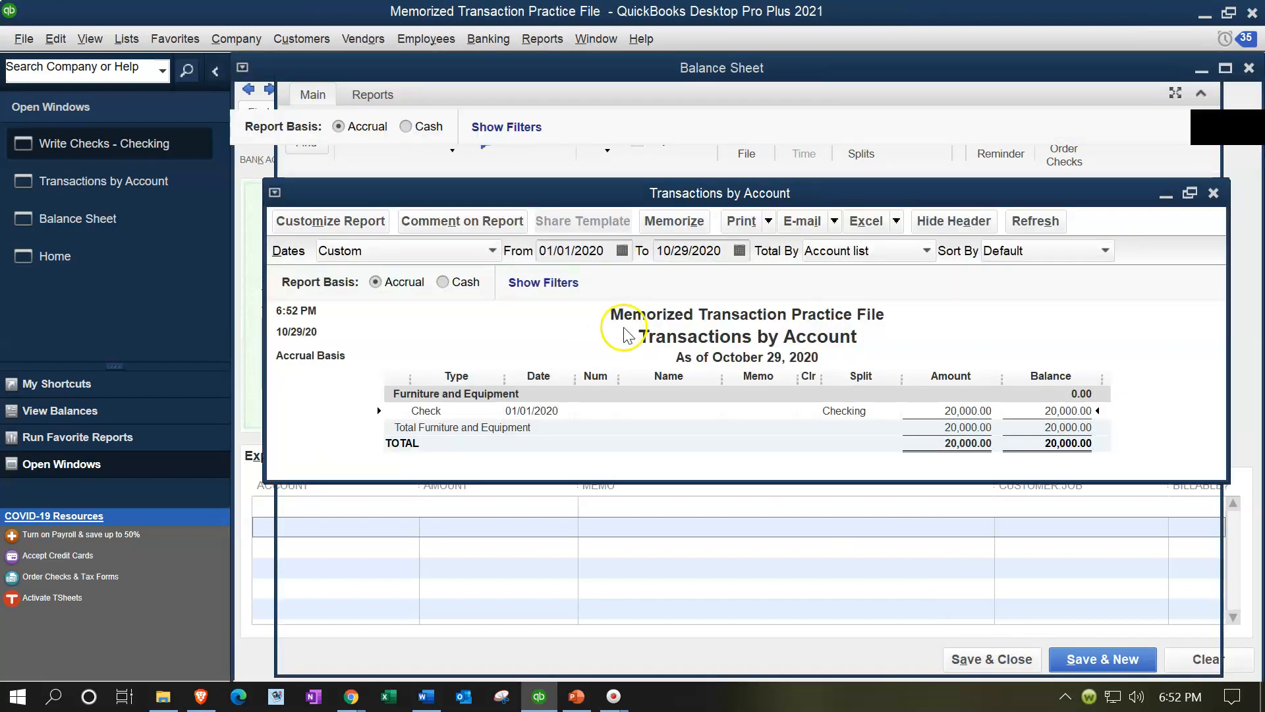
left_click(1252, 39)
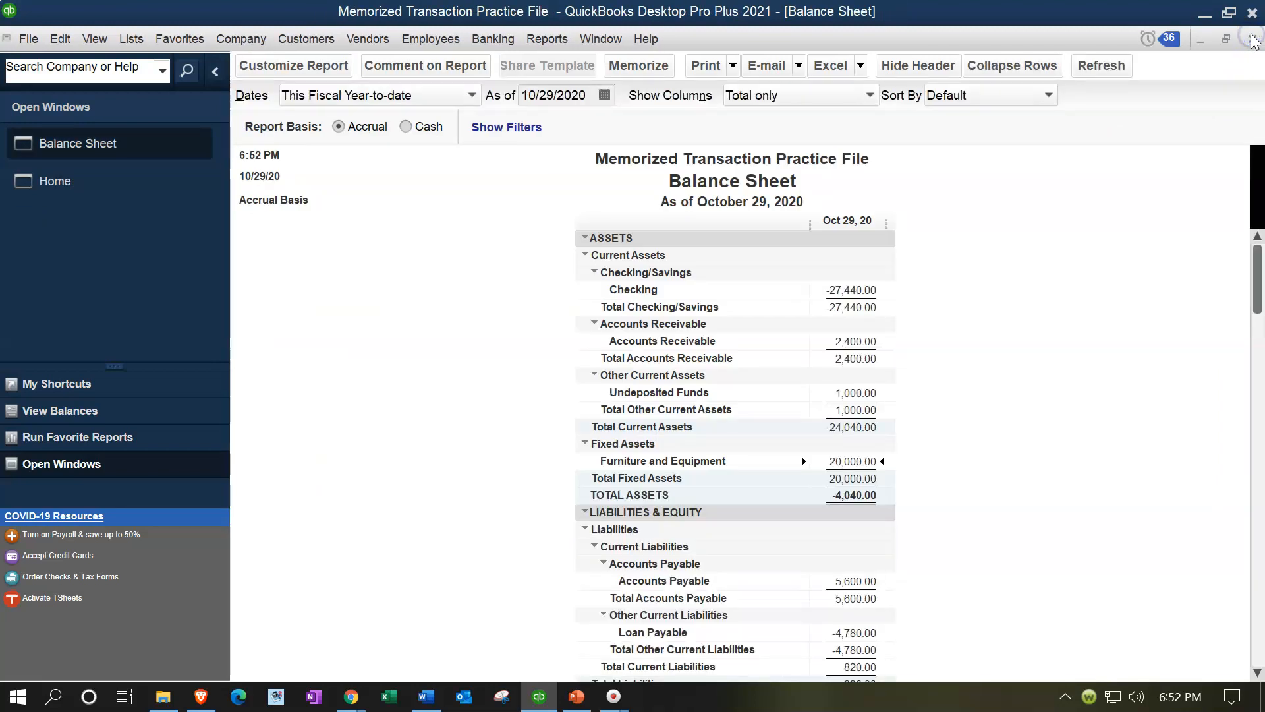
- Open Calculator in compact always-on-top view and compute monthly depreciation as 20,000 divided by 5 years and by 12 months
key("XF86Calculator")
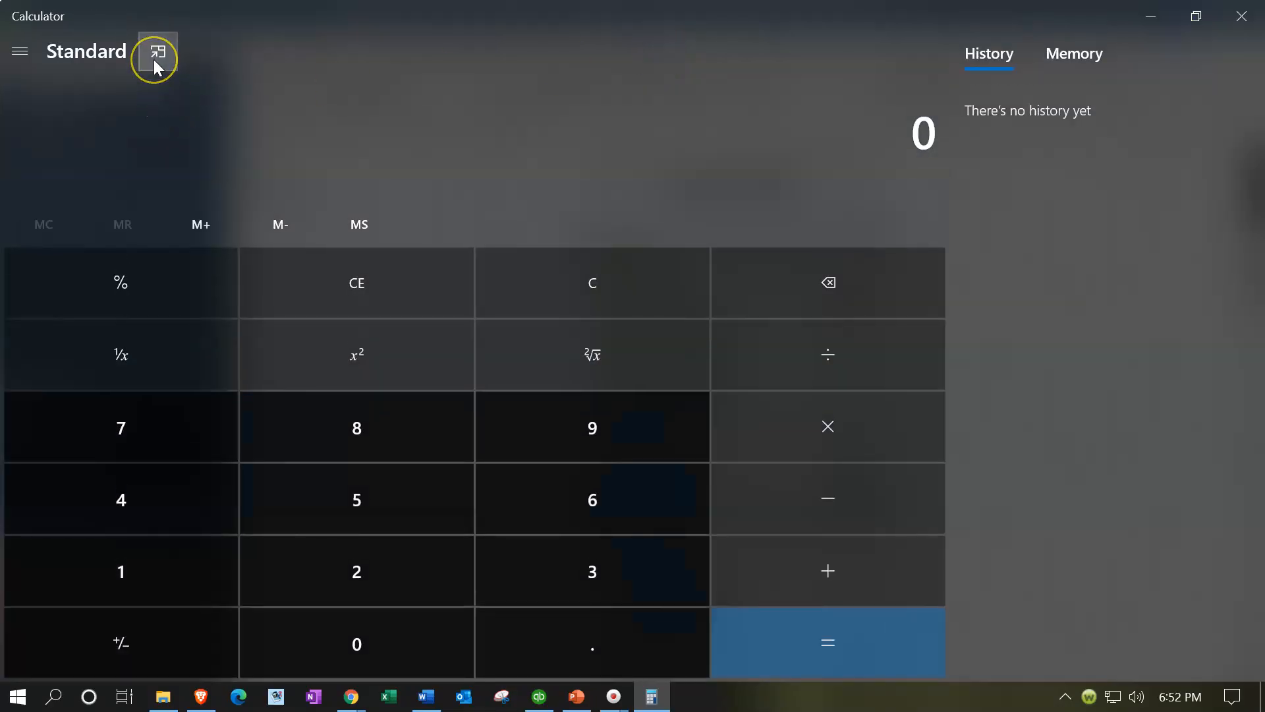
left_click(155, 58)
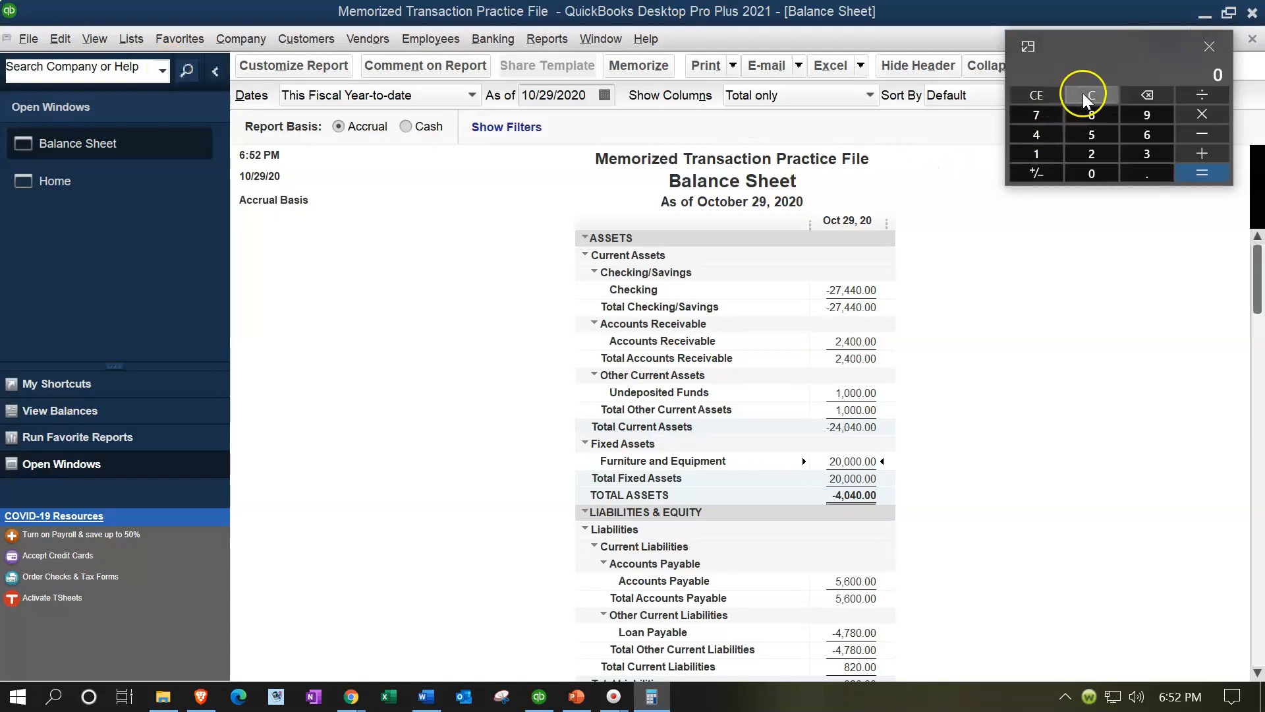
type("200")
type("00")
type("/5")
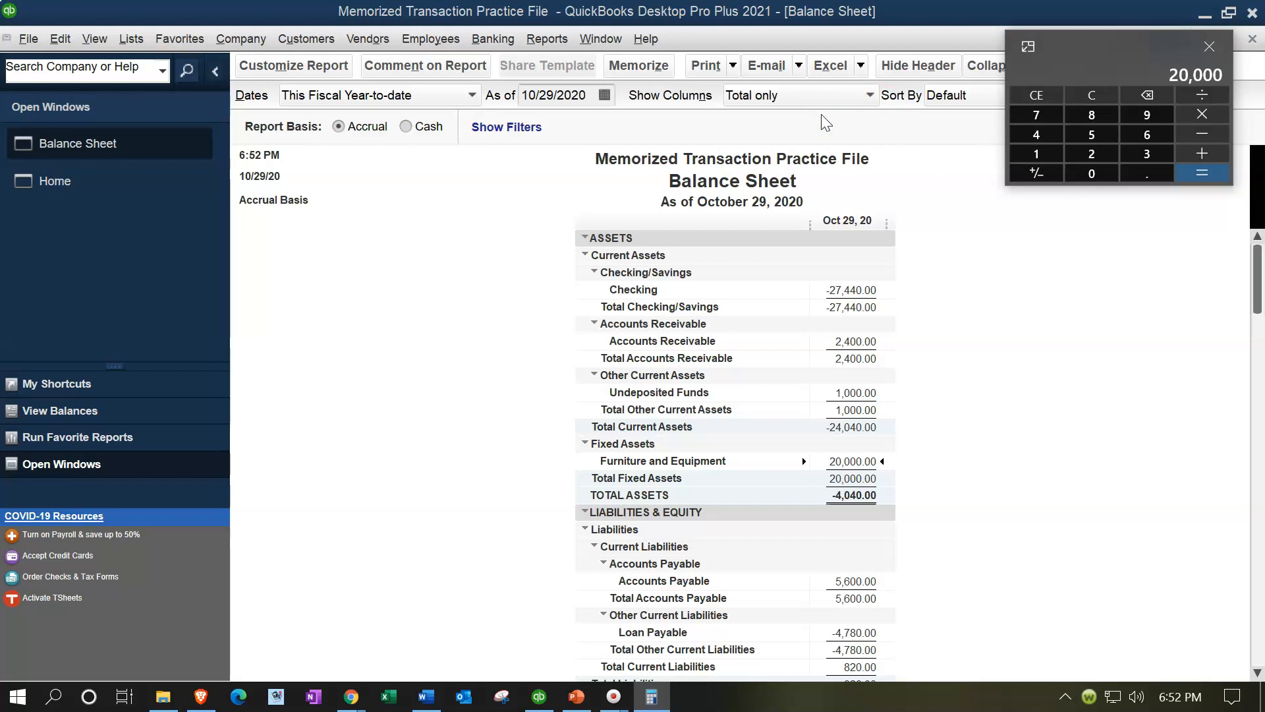
key("Return")
type("12")
key("Return")
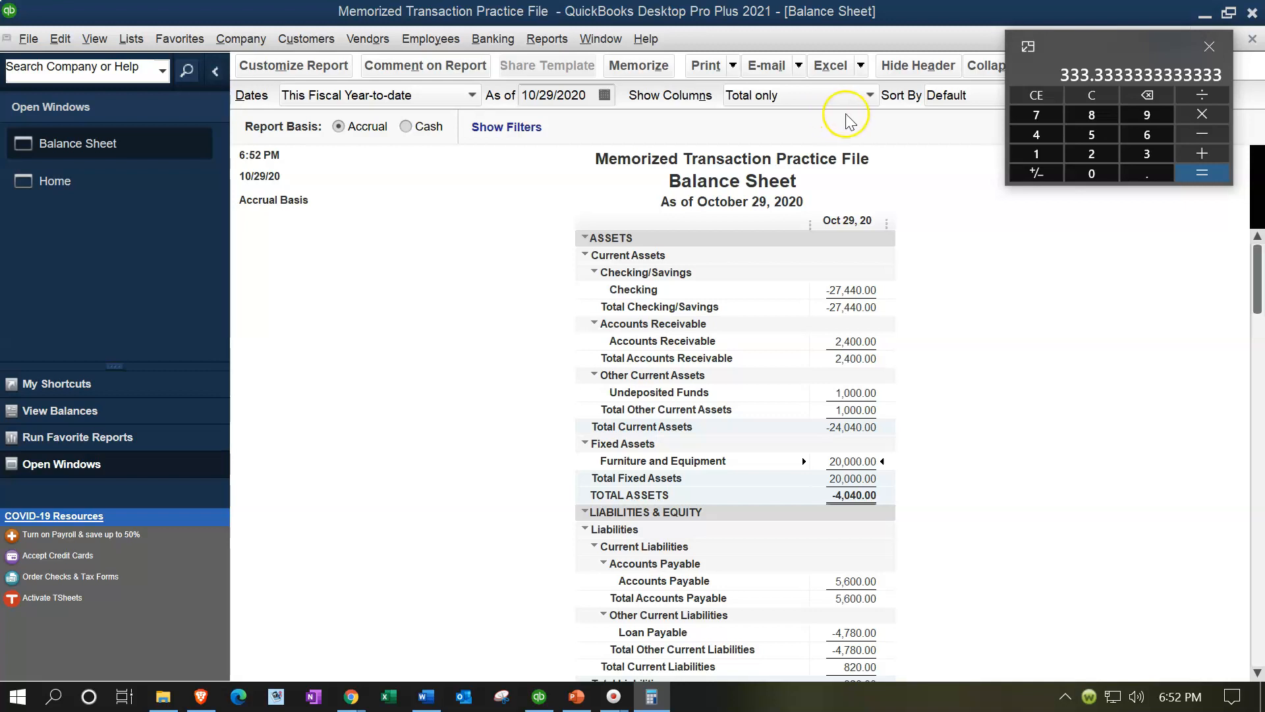
- Cross-check the monthly depreciation in Calculator by multiplying 5 by 12 and dividing 20,000 by 60
left_click_drag(1076, 51, 1264, 51)
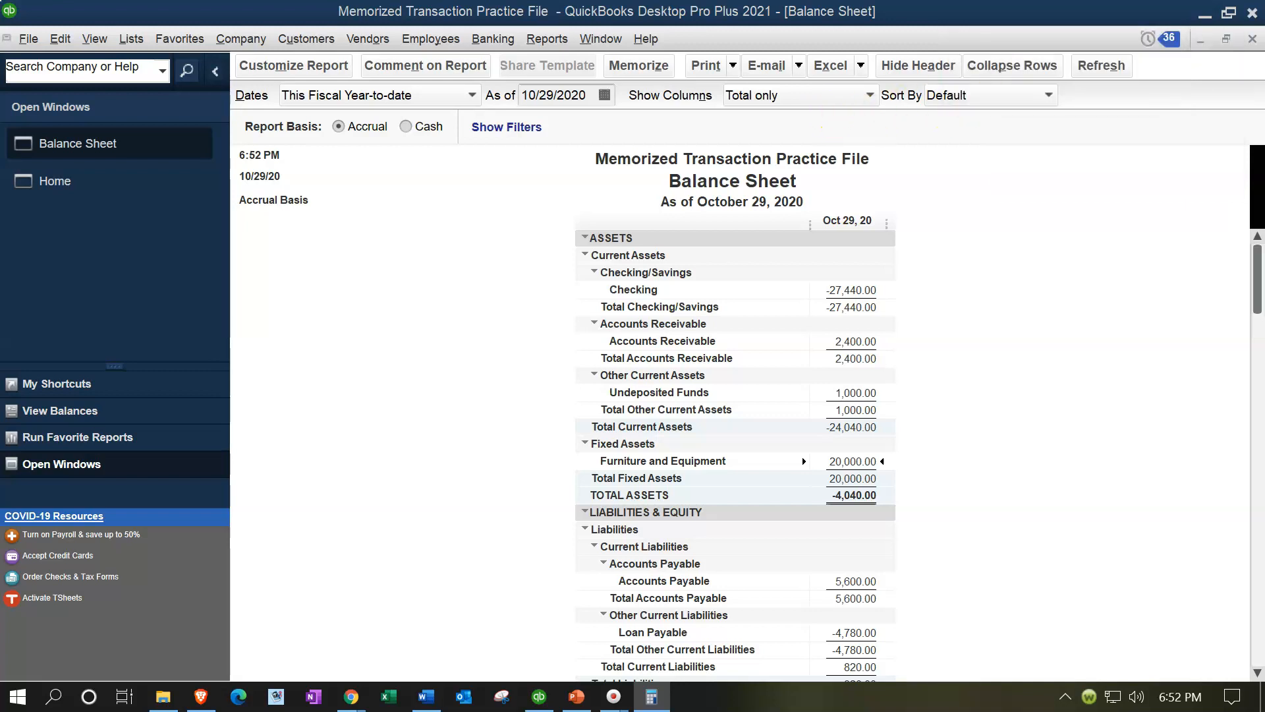
left_click_drag(811, 0, 971, 205)
key("Escape")
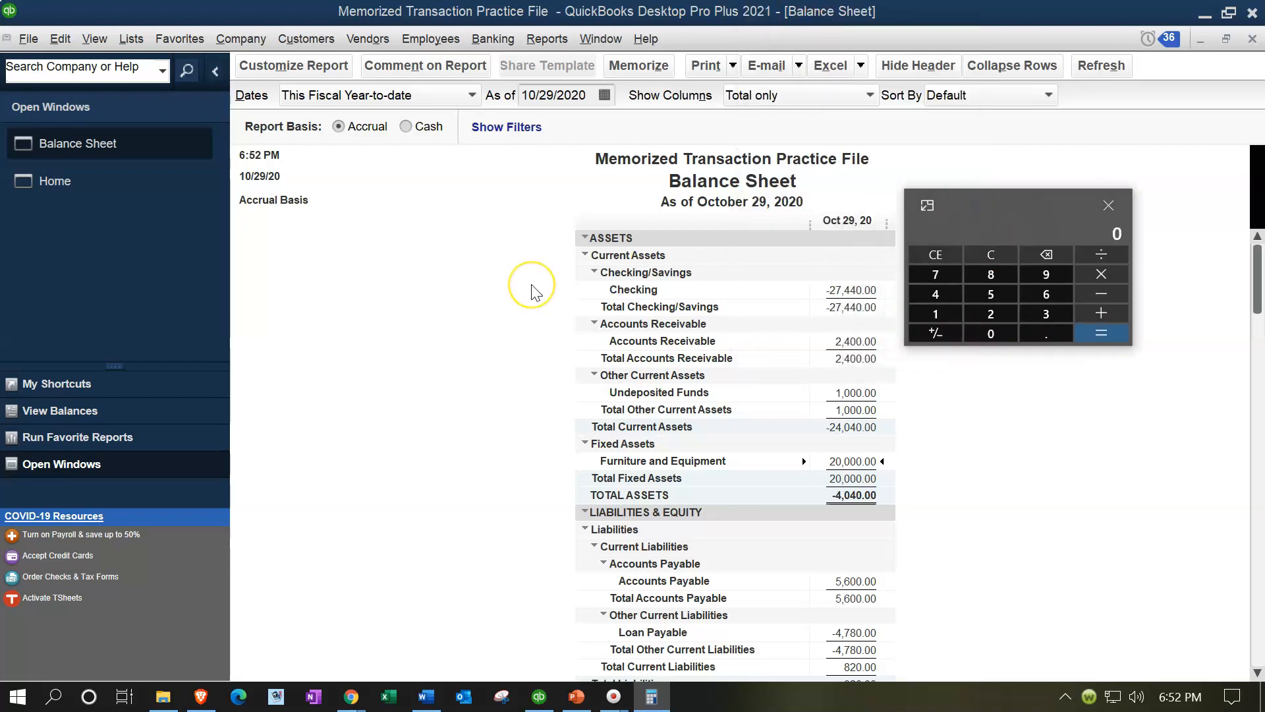
type("5*12=")
left_click(983, 263)
type("20000/60=")
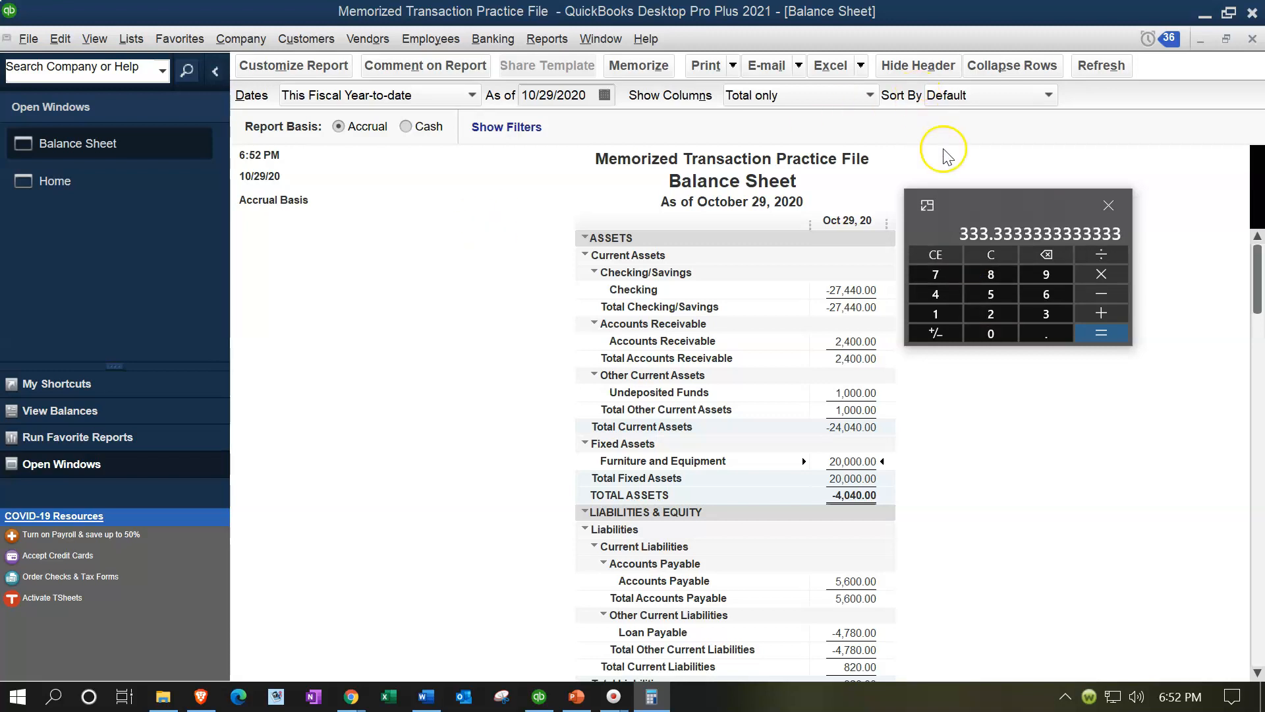
left_click_drag(985, 199, 983, 0)
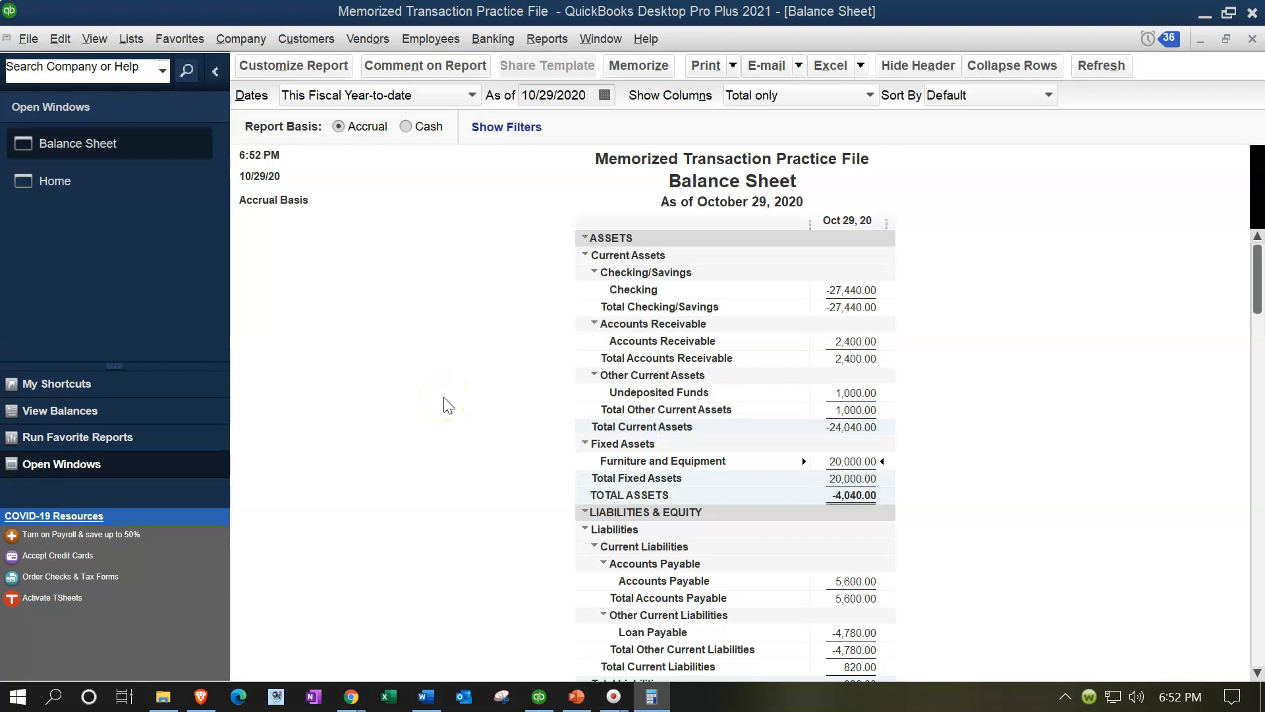
- Start a new general journal entry and date it 01/31/2020
left_click(242, 39)
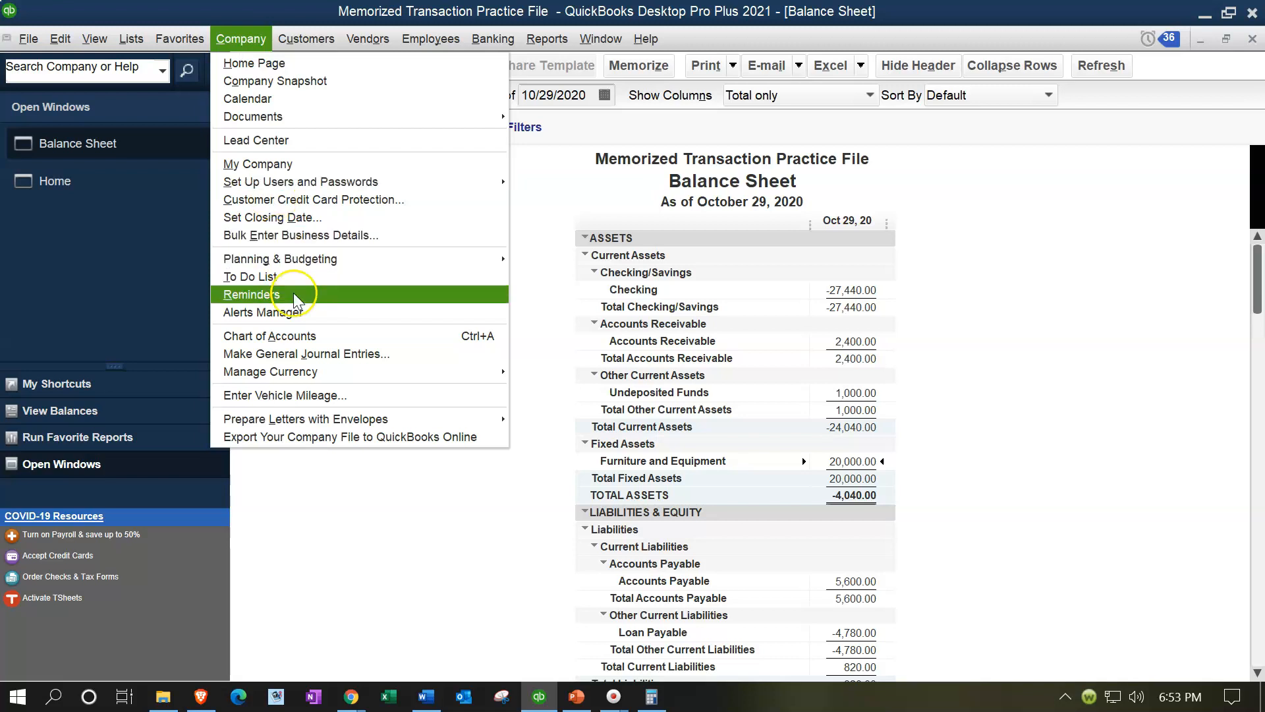
left_click(302, 353)
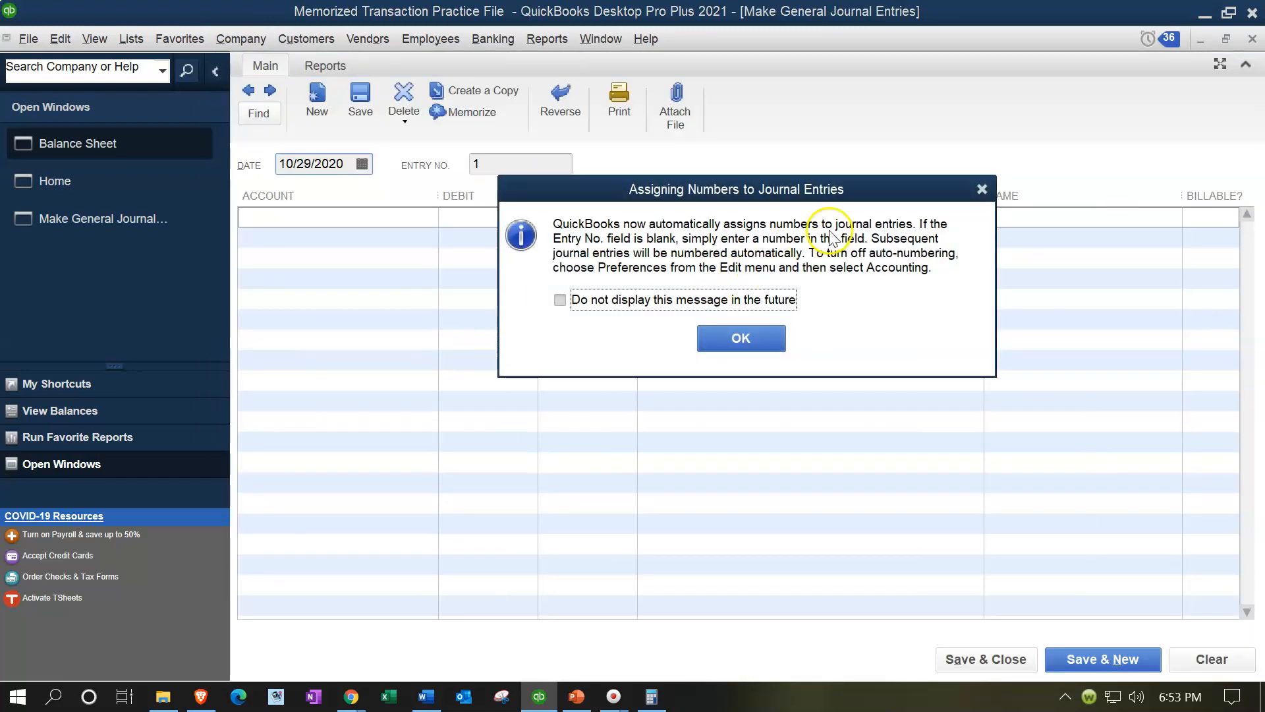
left_click(982, 190)
type("013120")
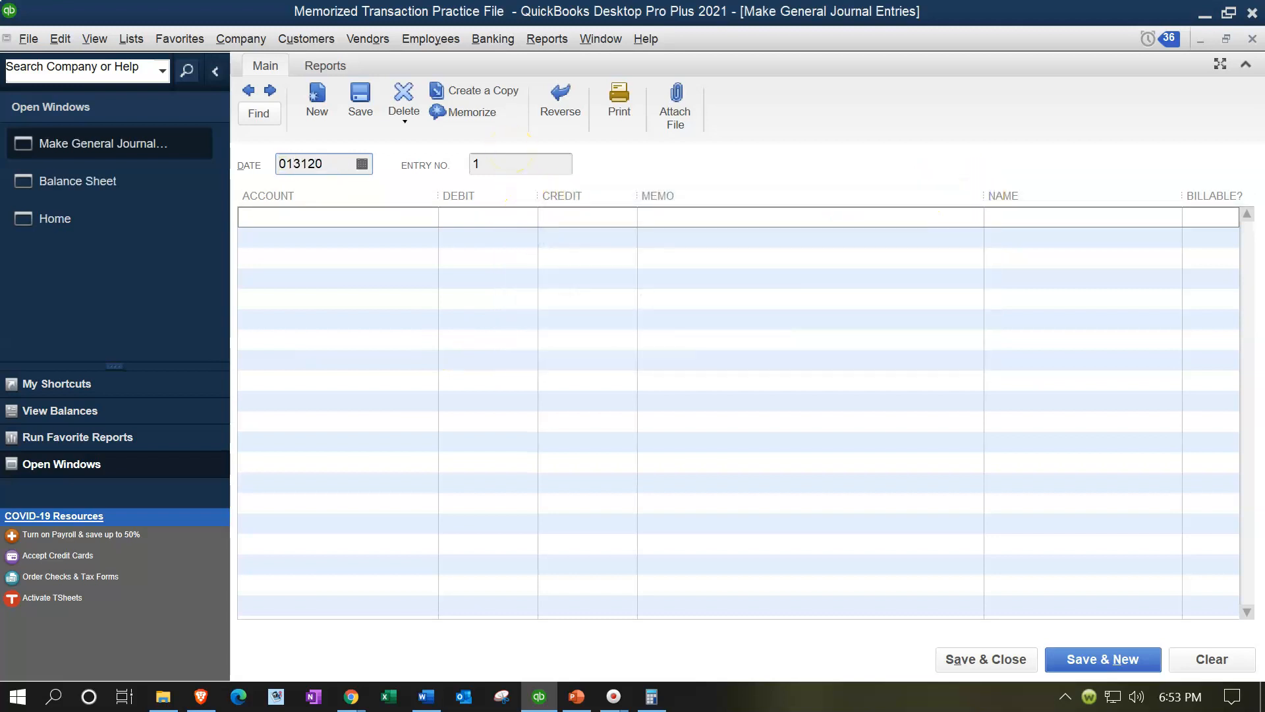
key("Tab")
key("Tab")
- Enter a 333.33 debit to Depreciation Expense with the memo "Adj Entry" on the first journal line
type("de")
key("Tab")
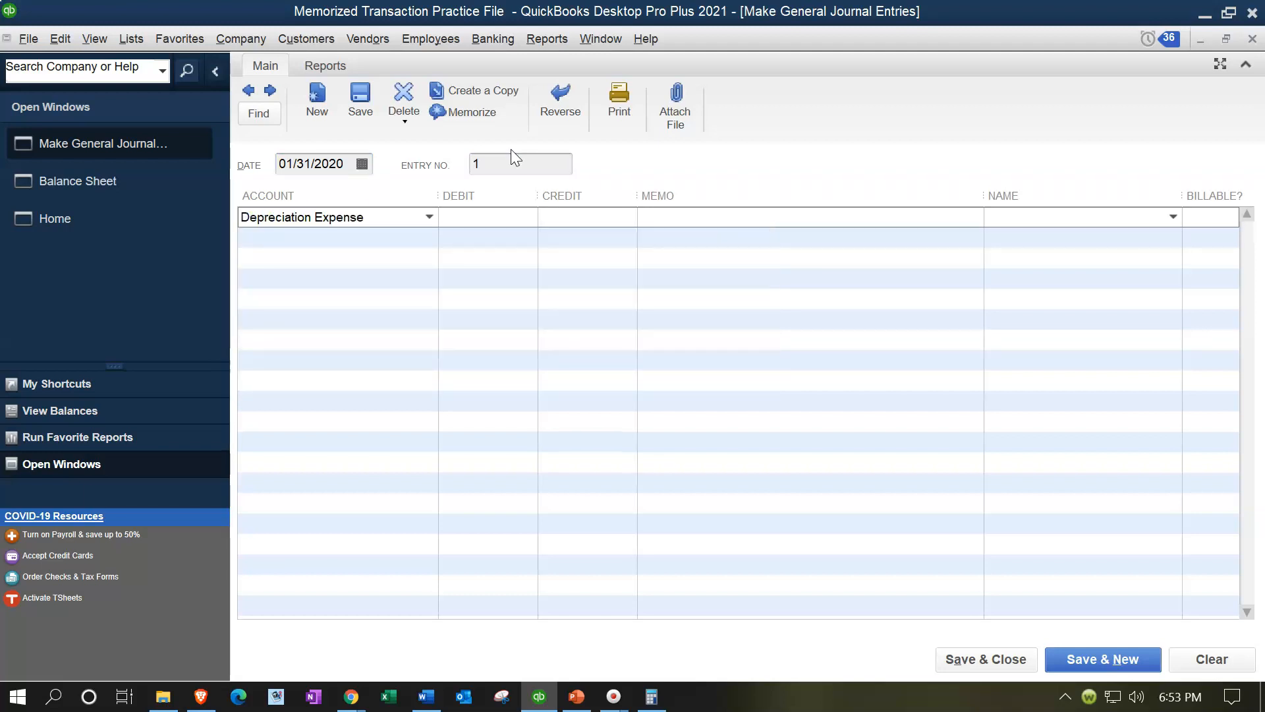
type("333.33")
key("Tab")
type("Adj In")
key("BackSpace")
key("BackSpace")
type("En")
key("Tab")
key("Tab")
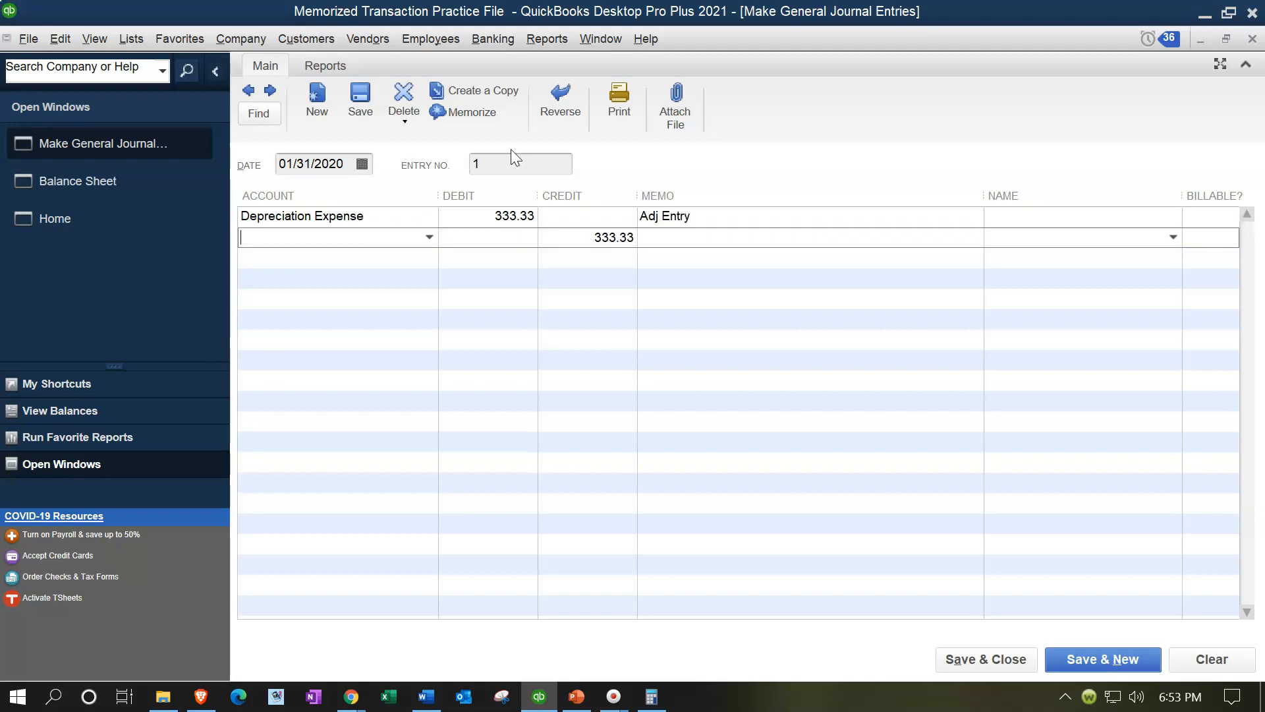
type("Acc")
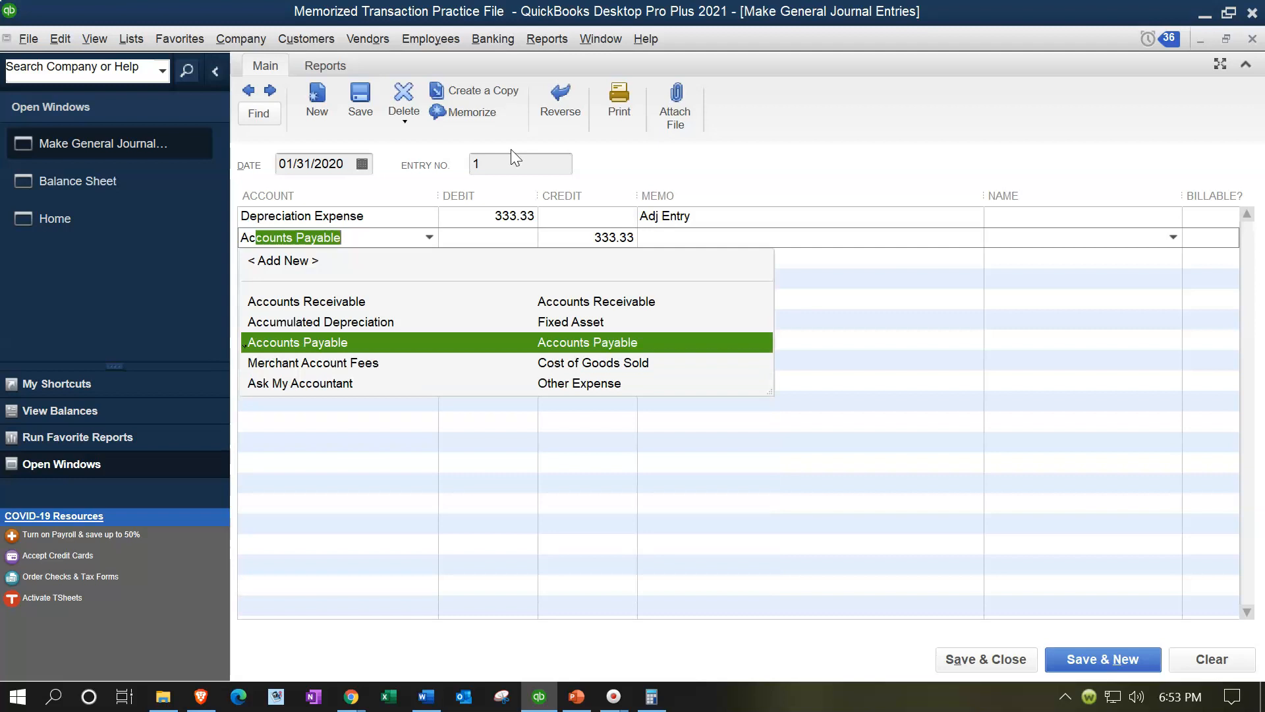
key("BackSpace")
key("BackSpace")
key("BackSpace")
key("BackSpace")
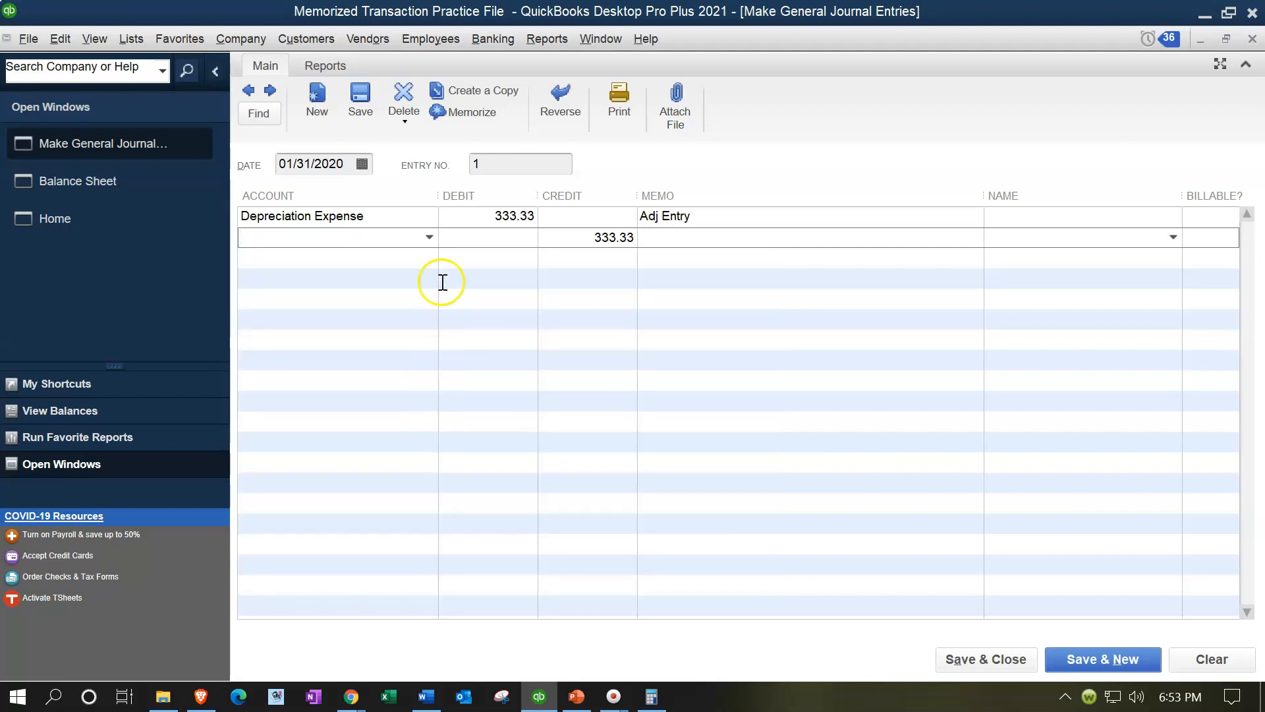
- Assign the 333.33 credit line to Accumulated Depreciation with the memo "Adj Entry"
left_click(429, 236)
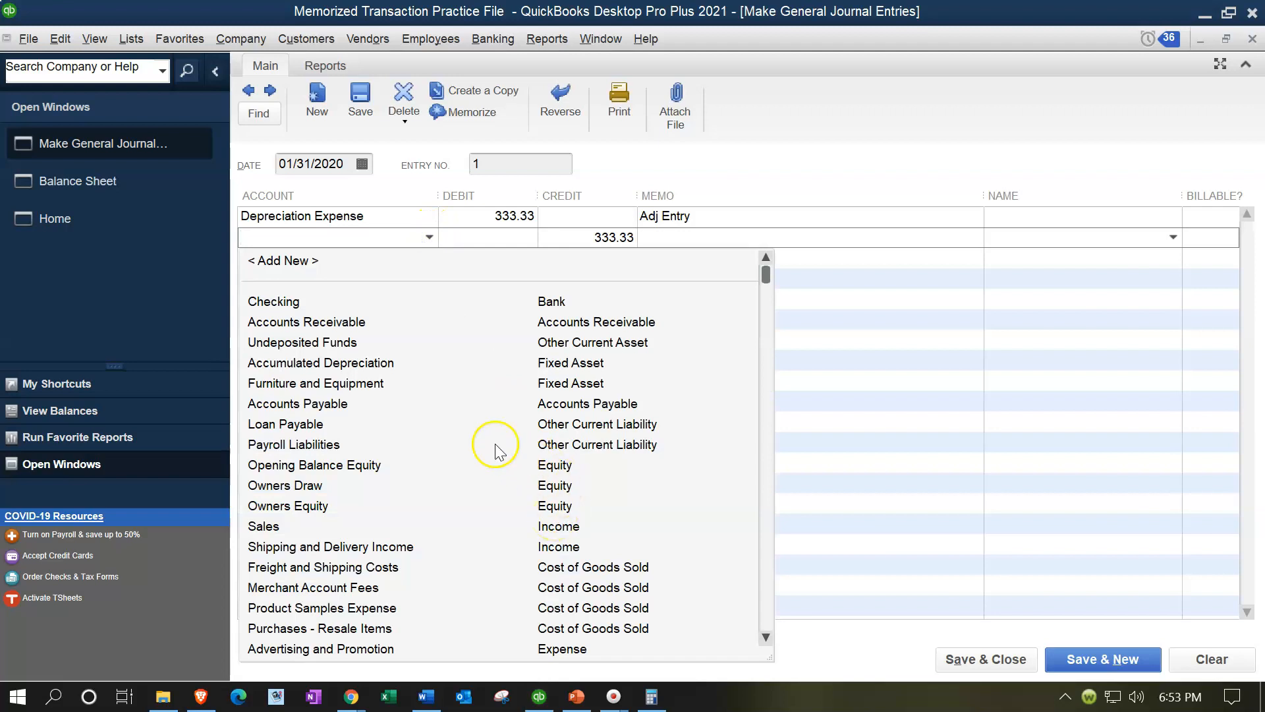
left_click(329, 364)
key("Tab")
key("Tab")
key("Tab")
type("Adj Entry")
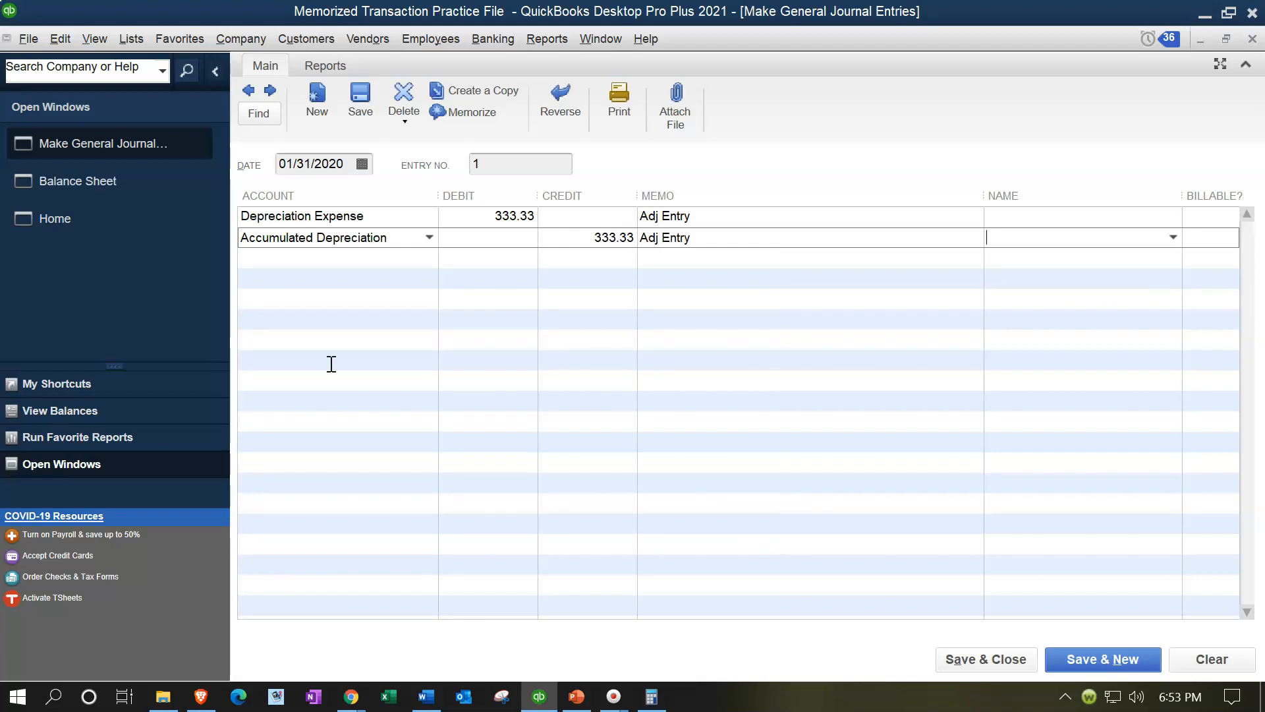
key("Tab")
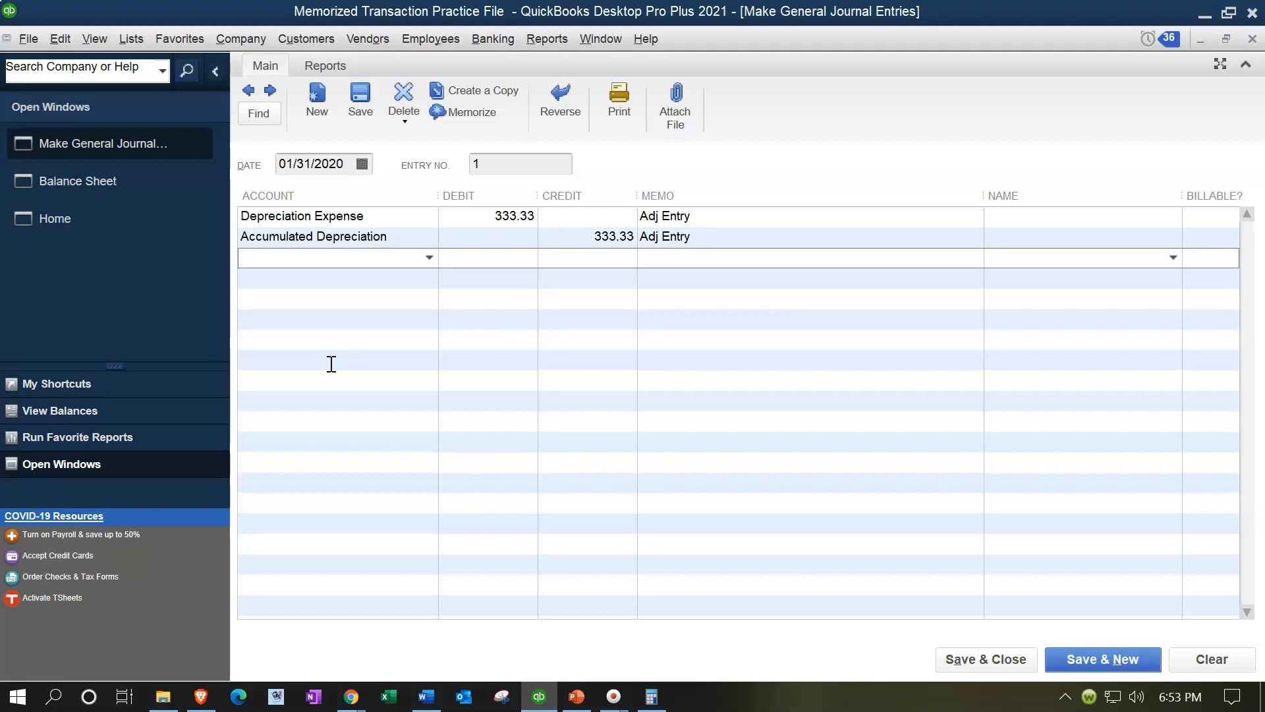
- Memorize the depreciation journal entry under the name "Deprecaiton Adj Entry"
left_click(66, 41)
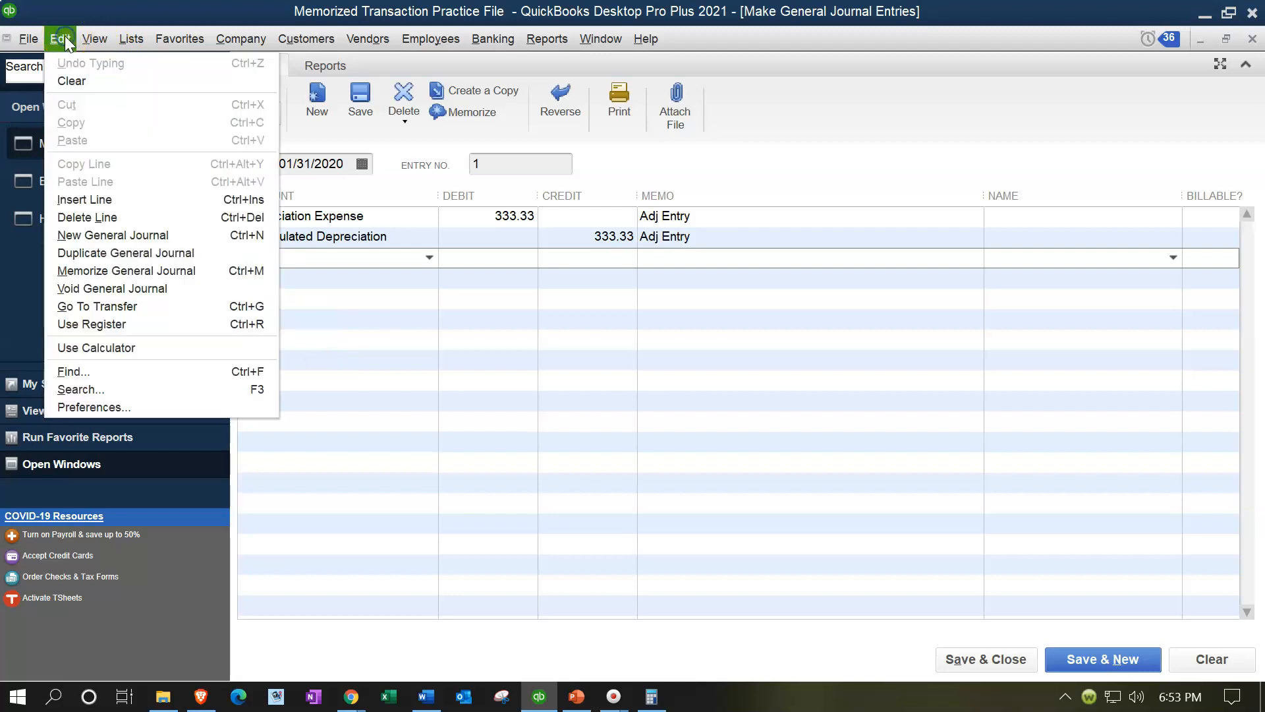
left_click(139, 271)
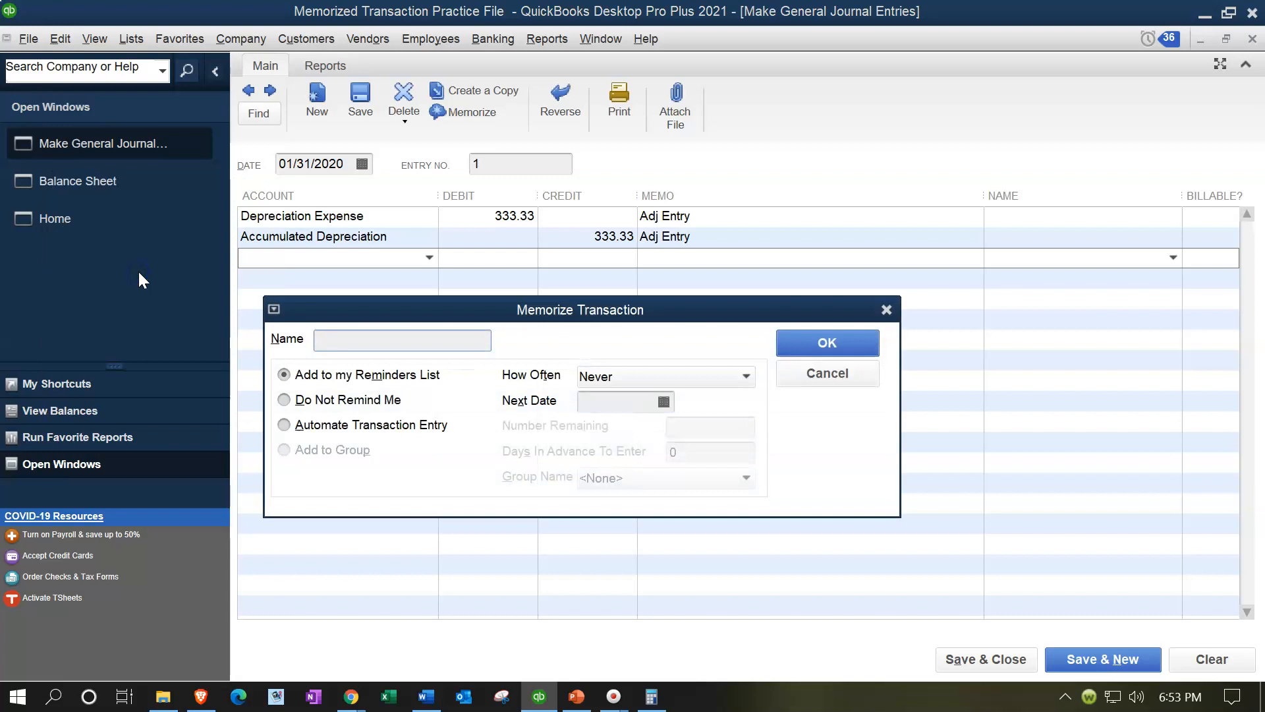
left_click_drag(327, 314, 406, 306)
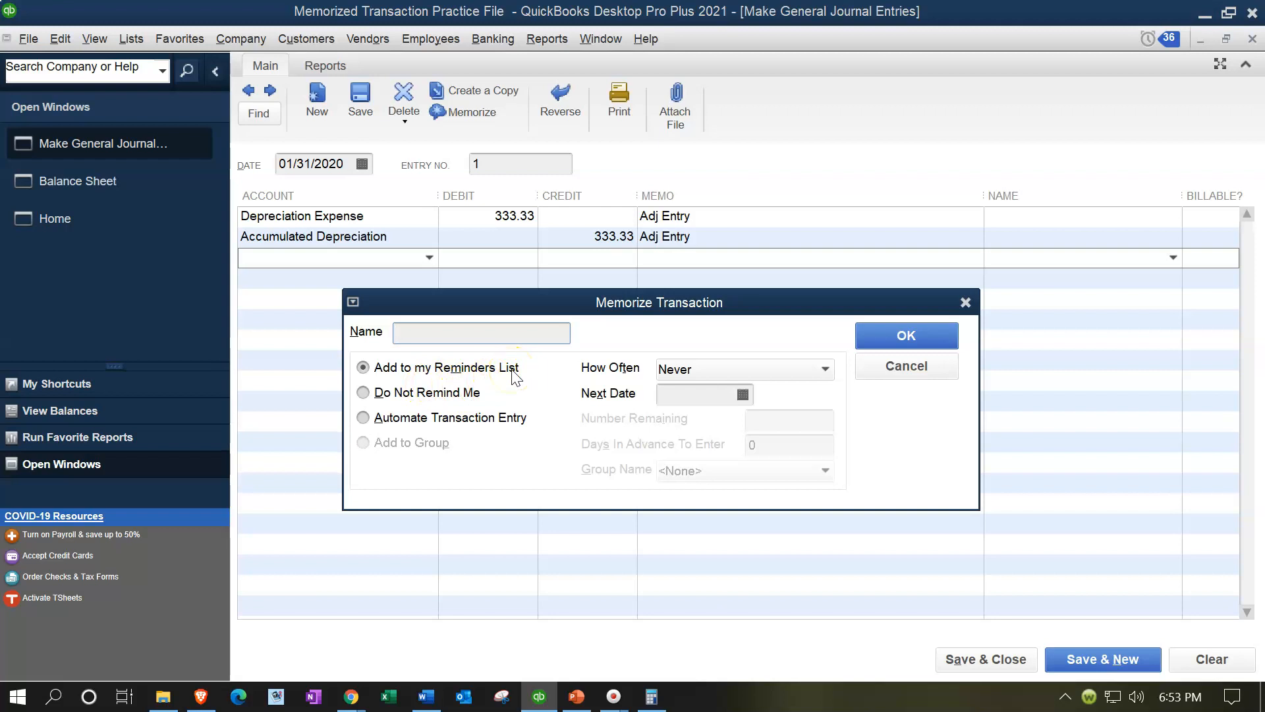
left_click(474, 333)
type("Deprecaiton ADj Entry")
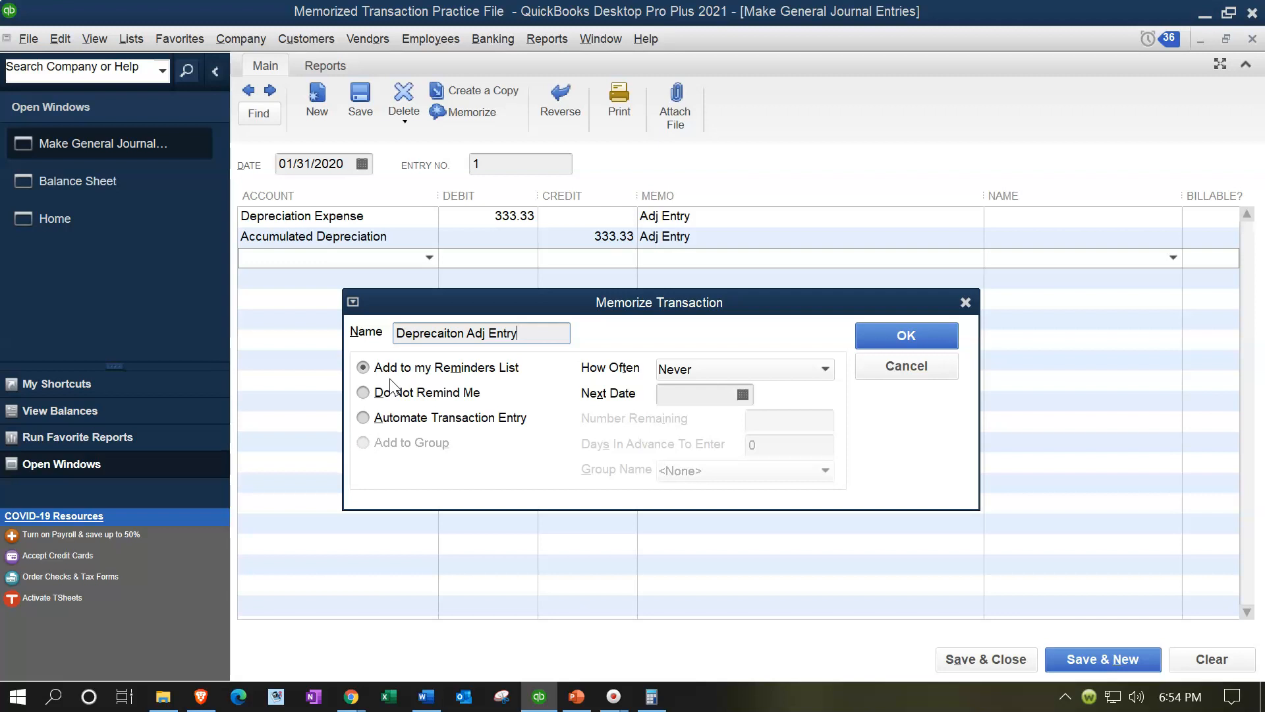
- Keep the memorized entry on the reminders list and set it to recur monthly
left_click(382, 399)
left_click(377, 423)
left_click(782, 370)
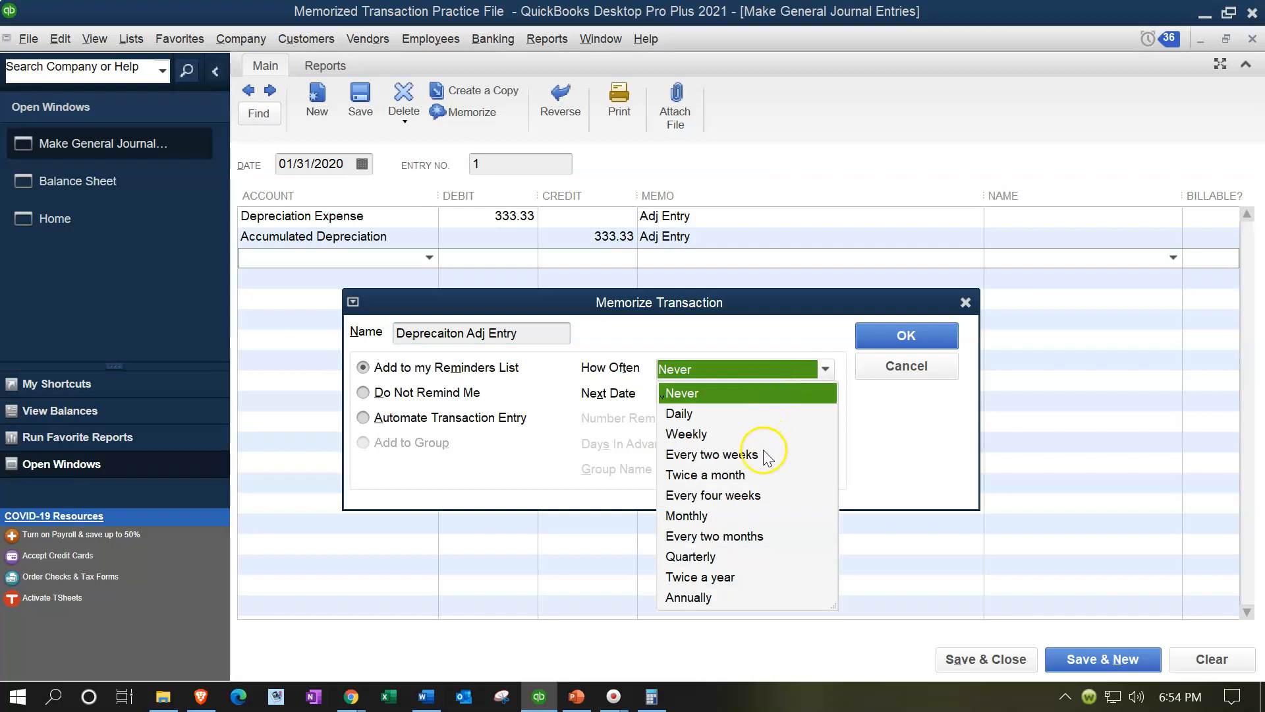
left_click(711, 517)
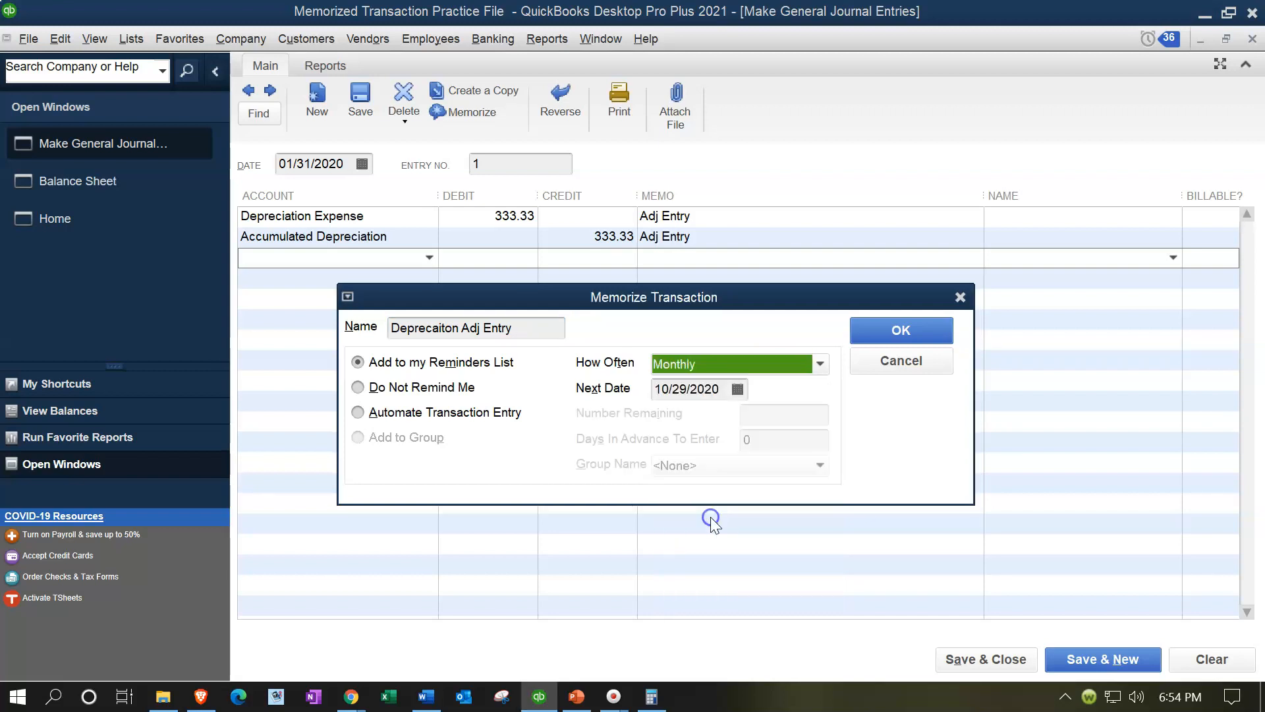
- Set the memorized entry's next date to 02/29/2020 and save the memorized transaction
left_click(696, 389)
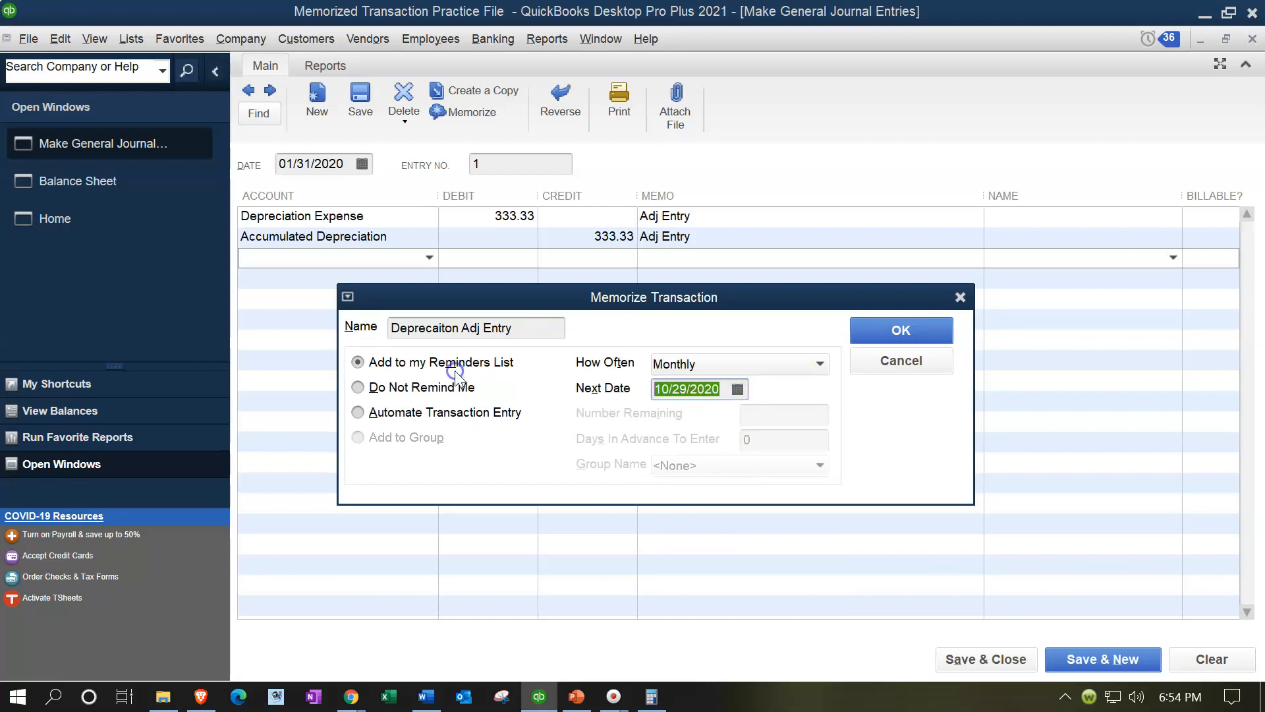
type("02/")
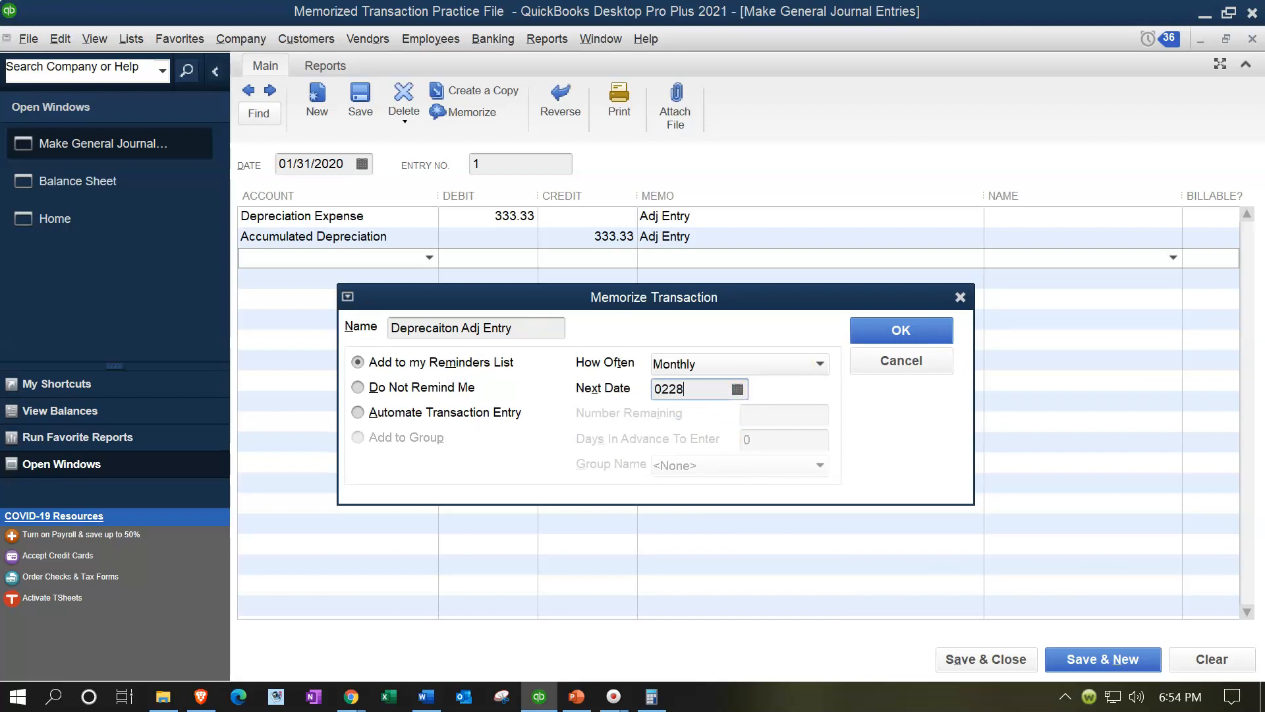
type("28/2020")
key("Tab")
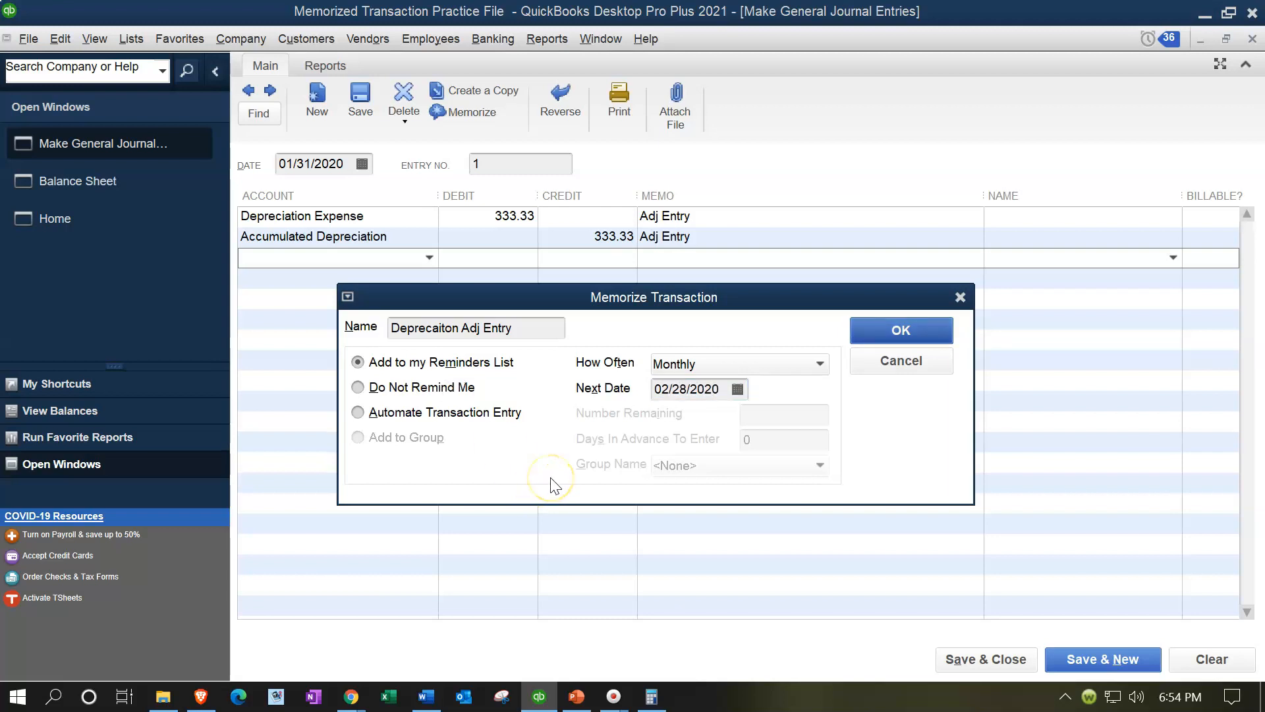
left_click(738, 390)
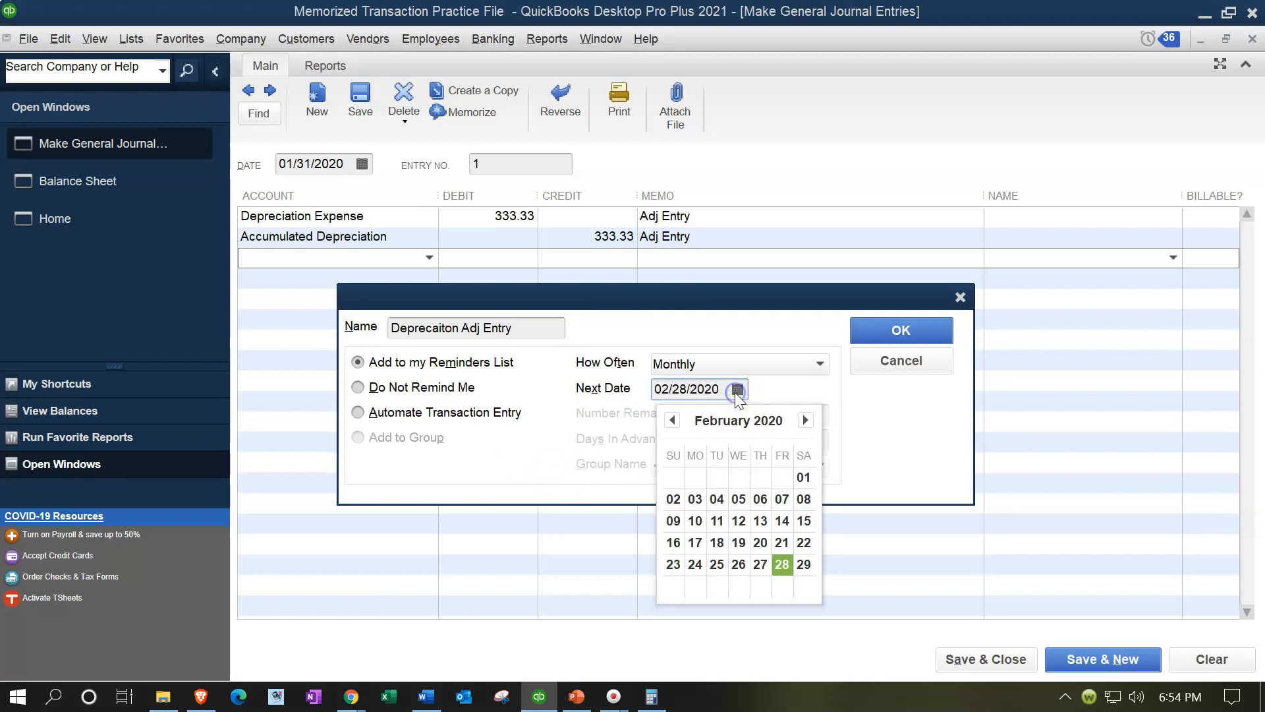
left_click(804, 566)
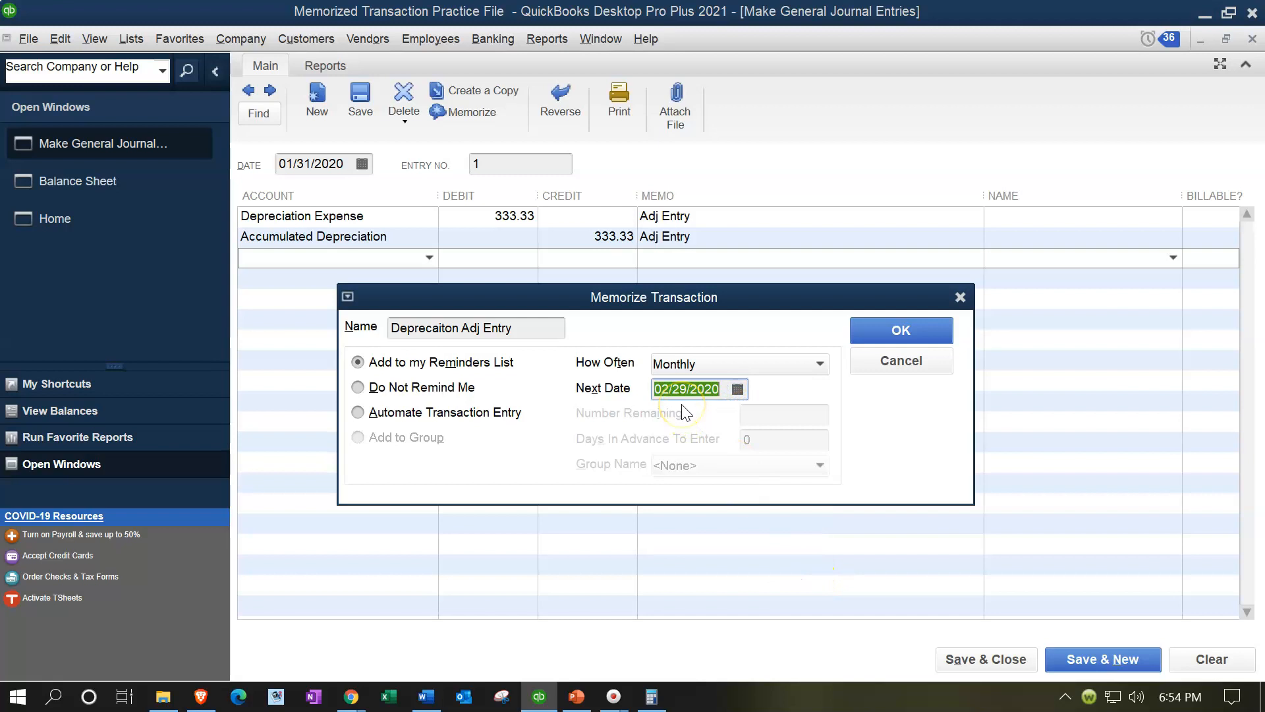
left_click(882, 340)
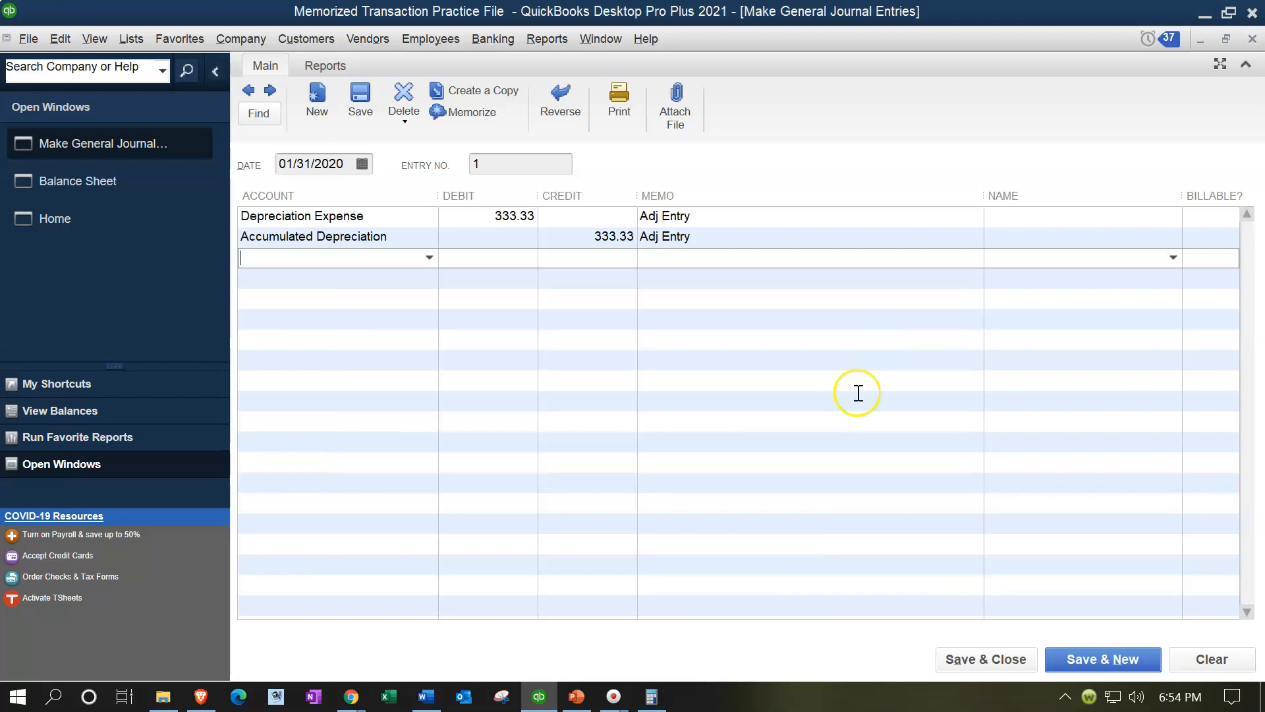
- Save and close the 01/31/2020 depreciation journal entry, accepting the past date and dismissing the fixed asset notice
left_click(981, 661)
left_click(600, 350)
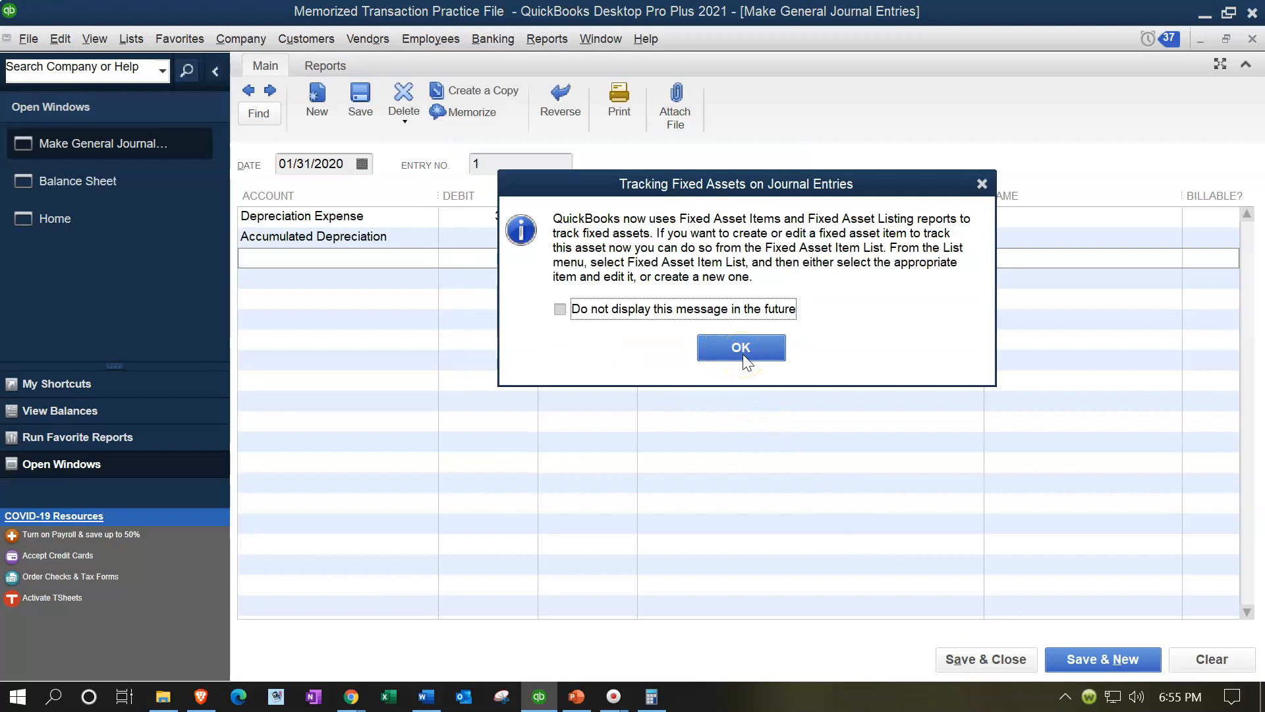
left_click(745, 352)
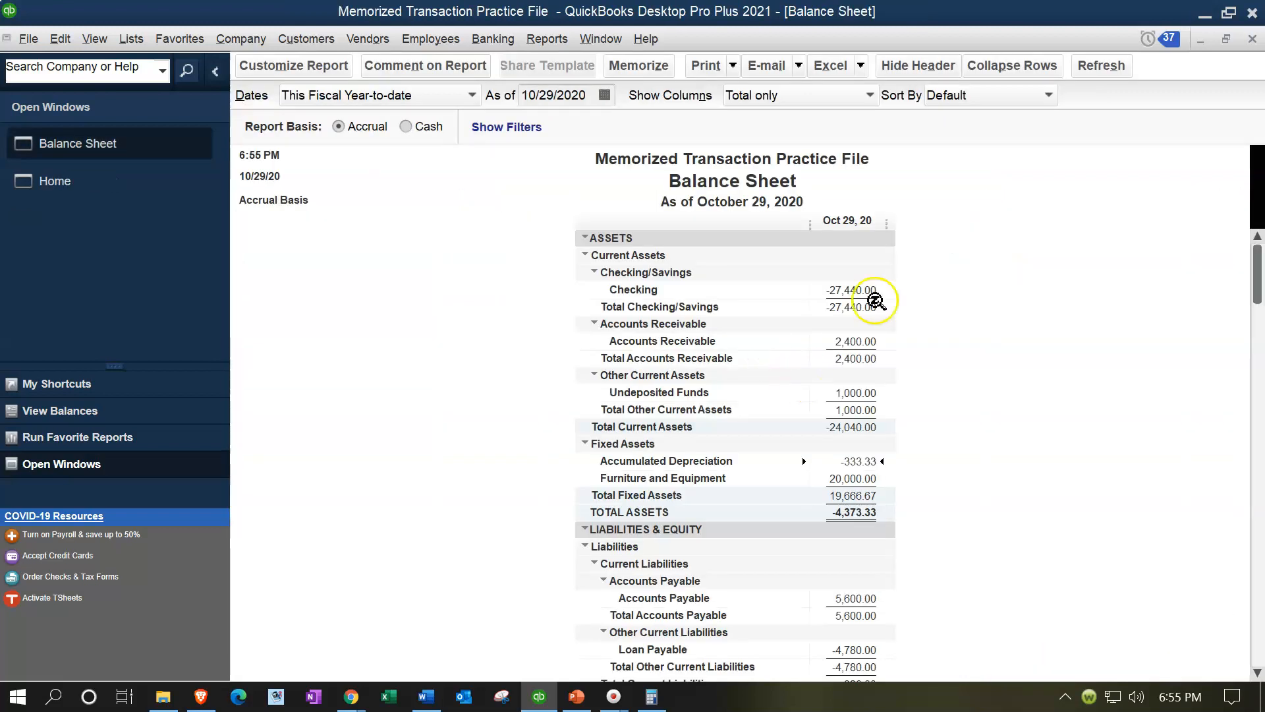
- Compare the Balance Sheet's Accumulated Depreciation with the Calculator result, and move the calculator out of the way
left_click_drag(942, 2, 1039, 347)
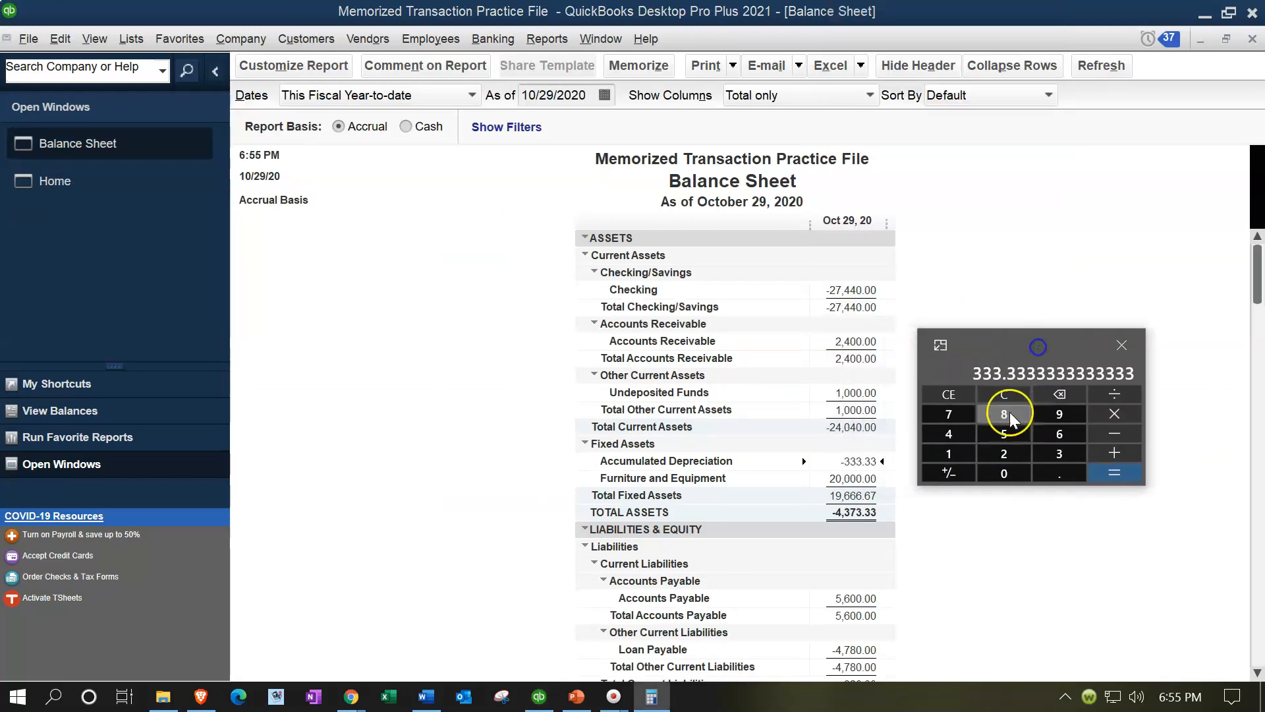
left_click(867, 467)
left_click_drag(998, 350, 1264, 356)
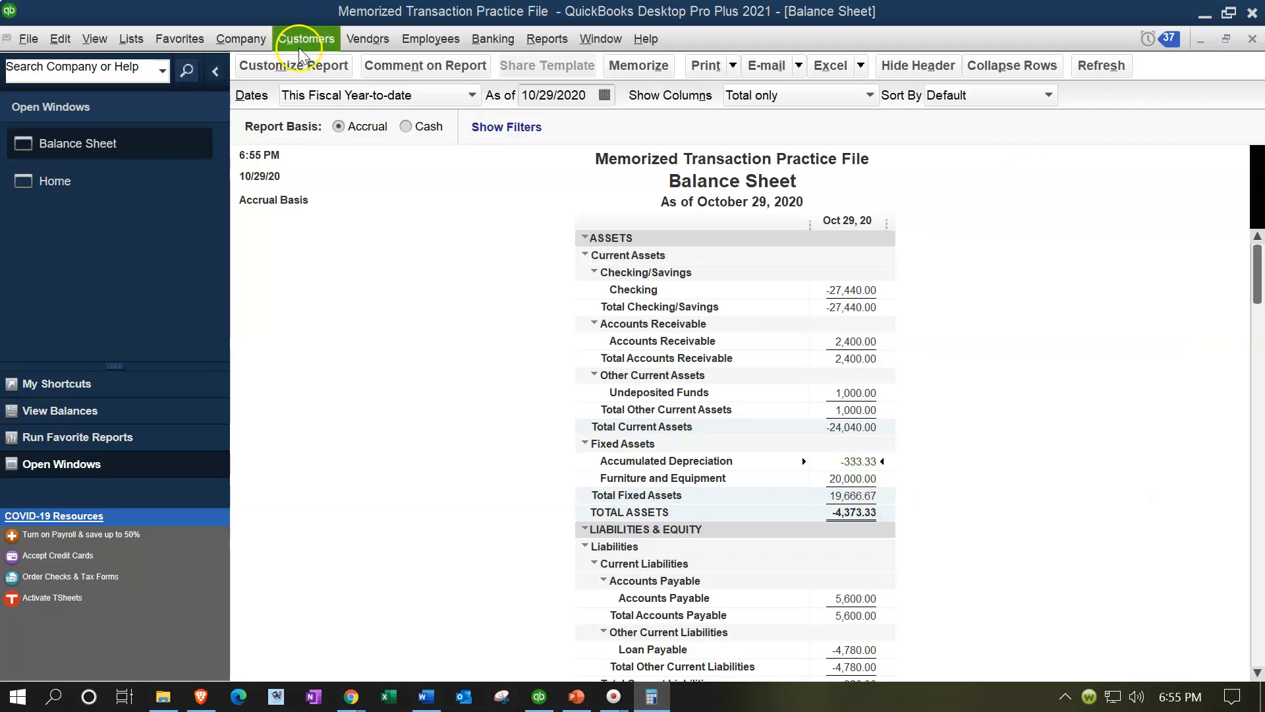
- Run a Profit & Loss report for 01/01/2020 to 12/31/2020 and select its Depreciation Expense amount
left_click(547, 39)
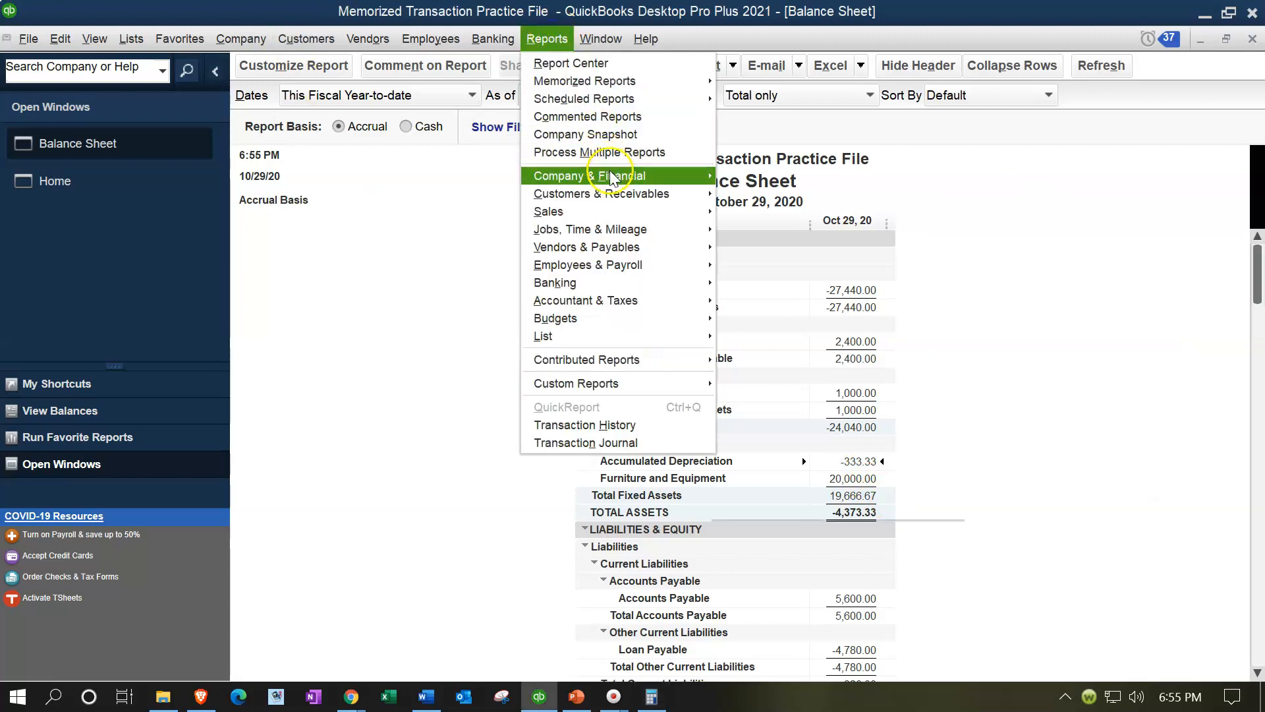
mouse_move(607, 175)
left_click(772, 177)
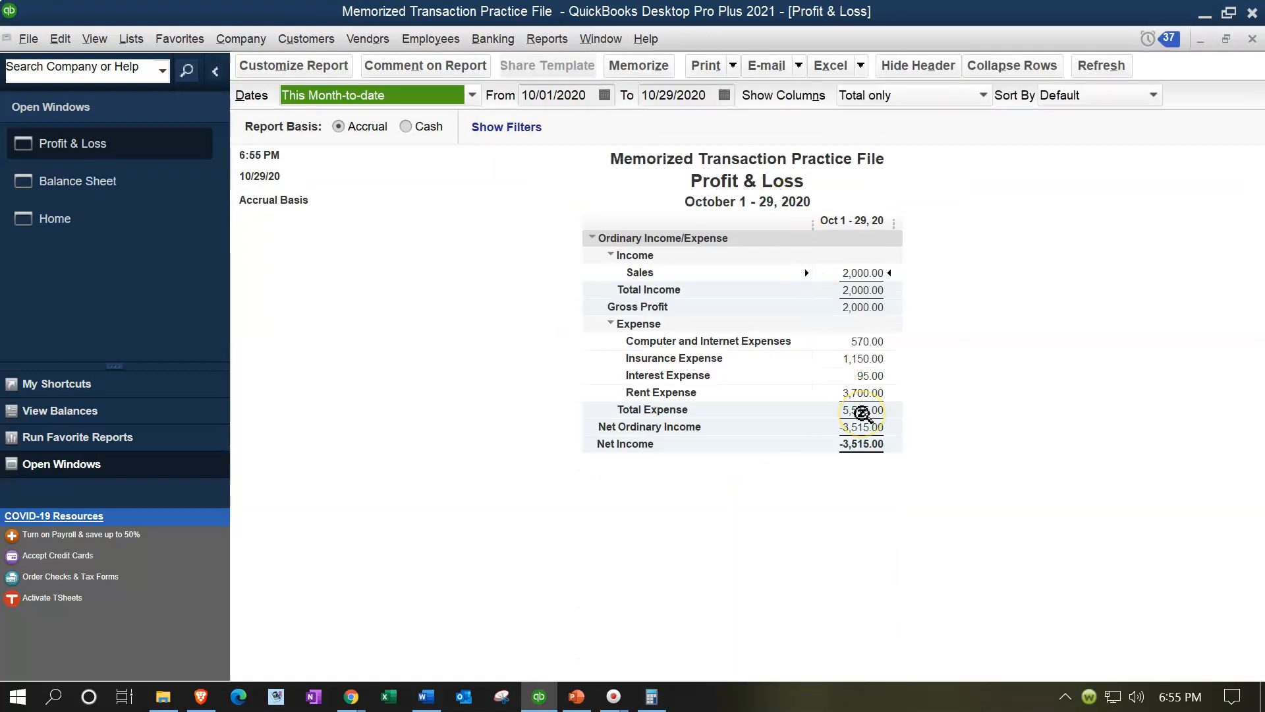
key("Tab")
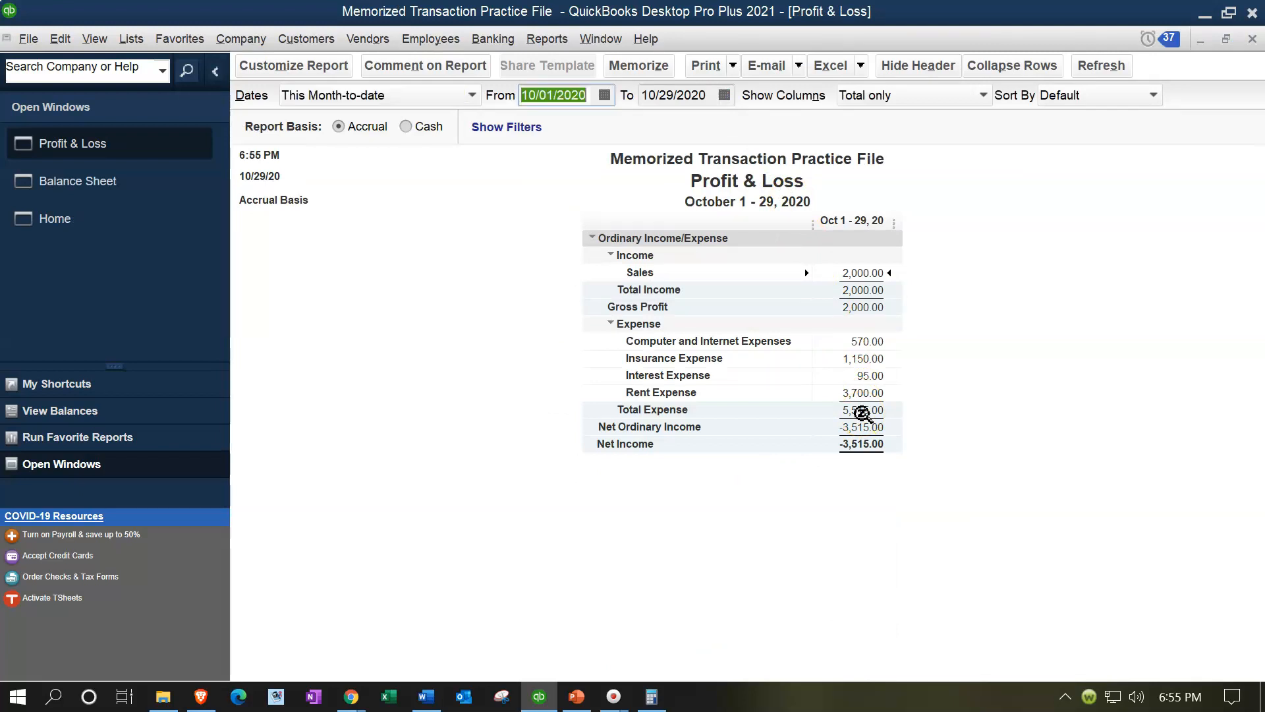
type("01/01/2020")
key("Tab")
type("12/31/2020")
key("Tab")
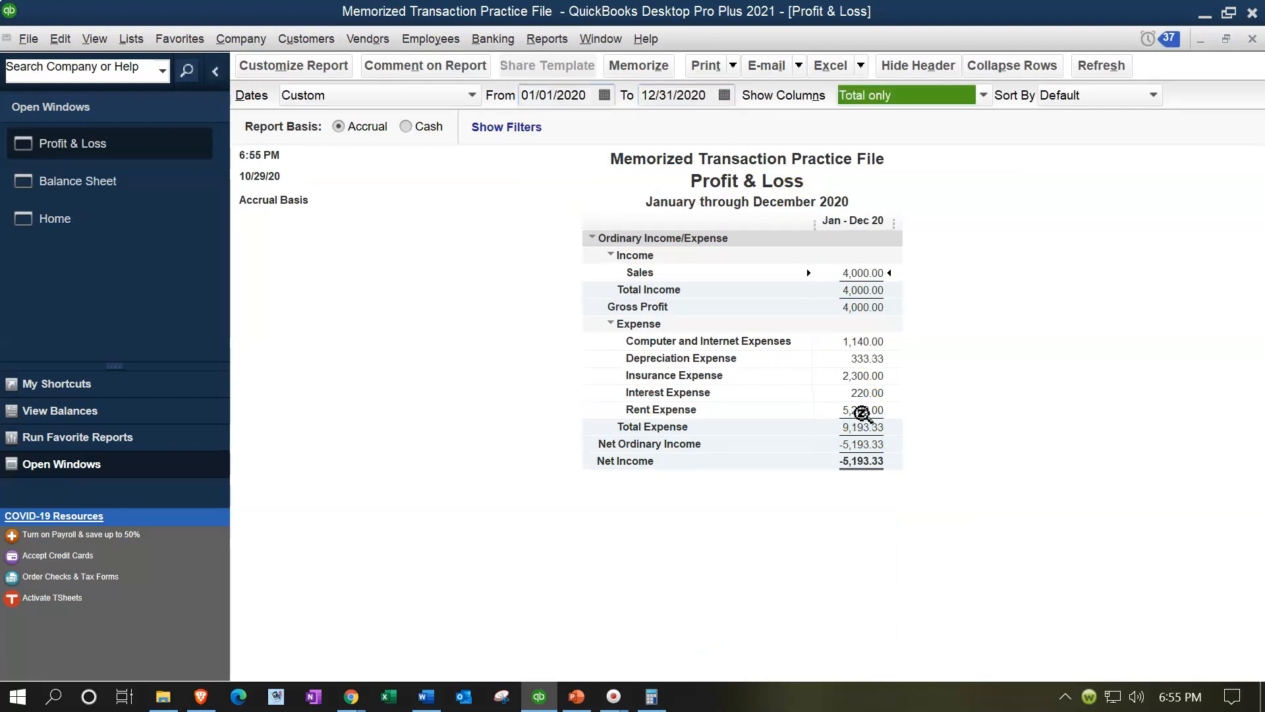
left_click(862, 358)
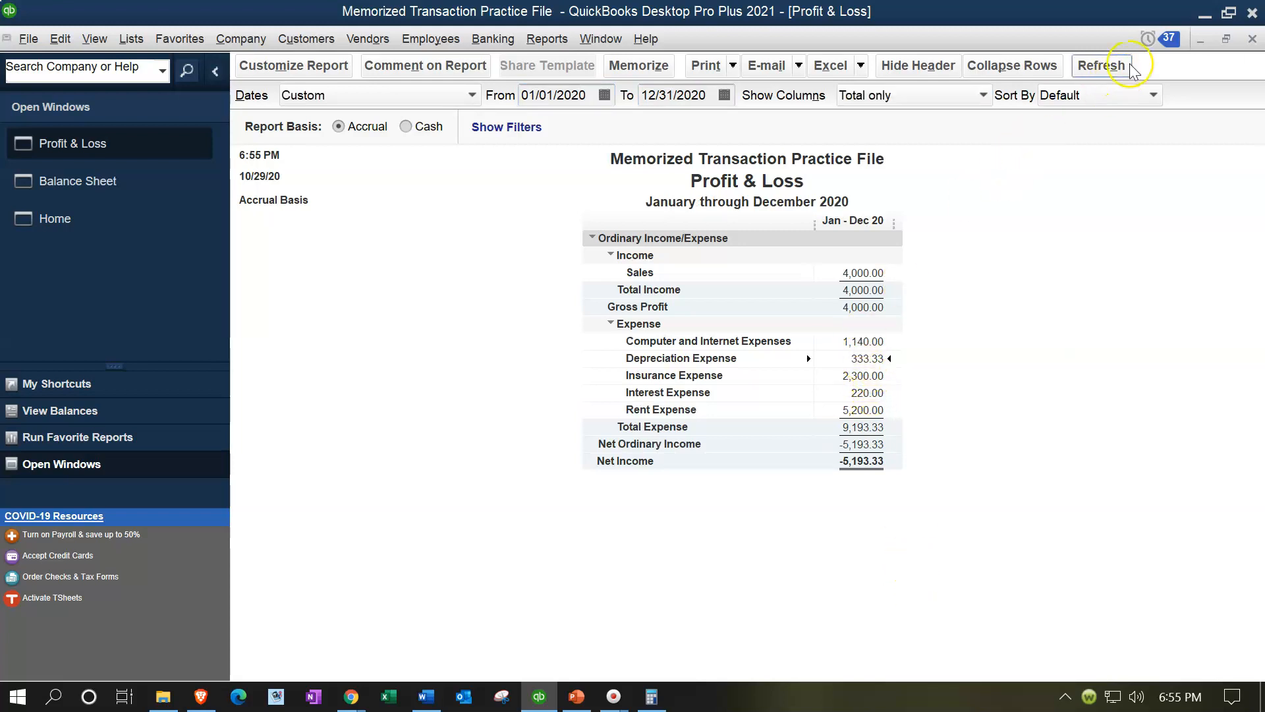
- Open the Reminders and expand the memorized transactions that are due
left_click(1149, 41)
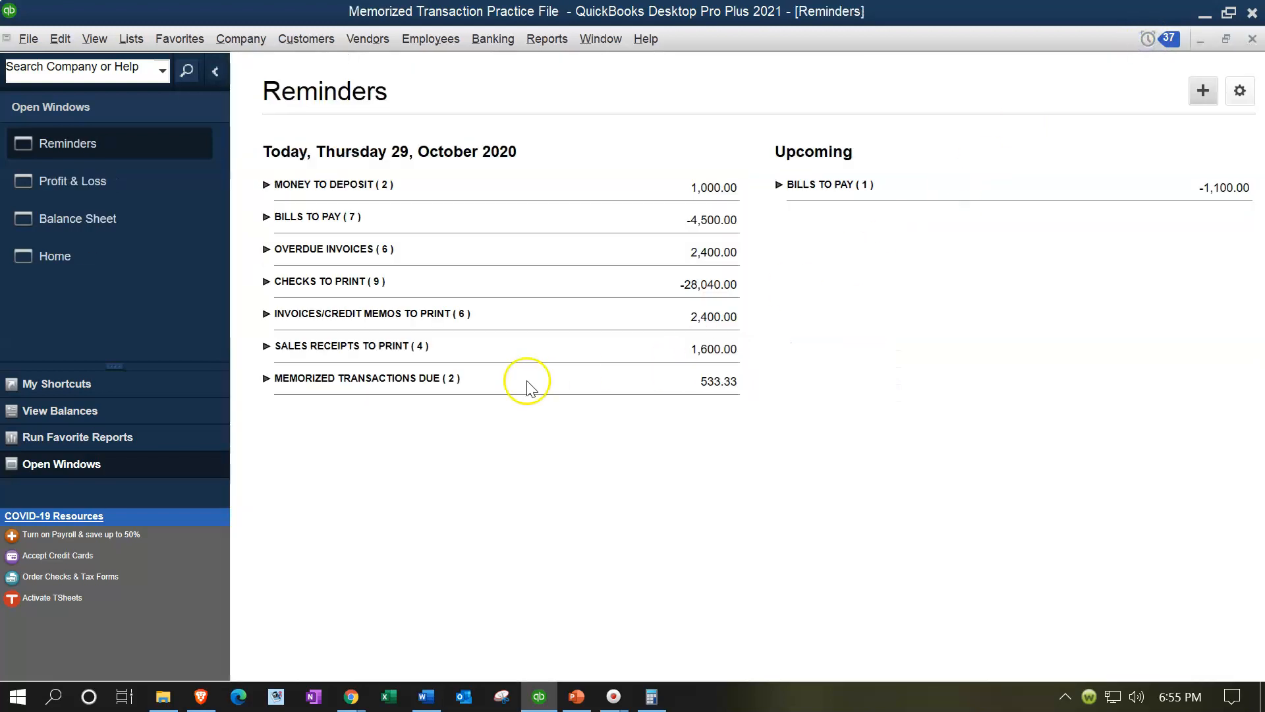
left_click(261, 379)
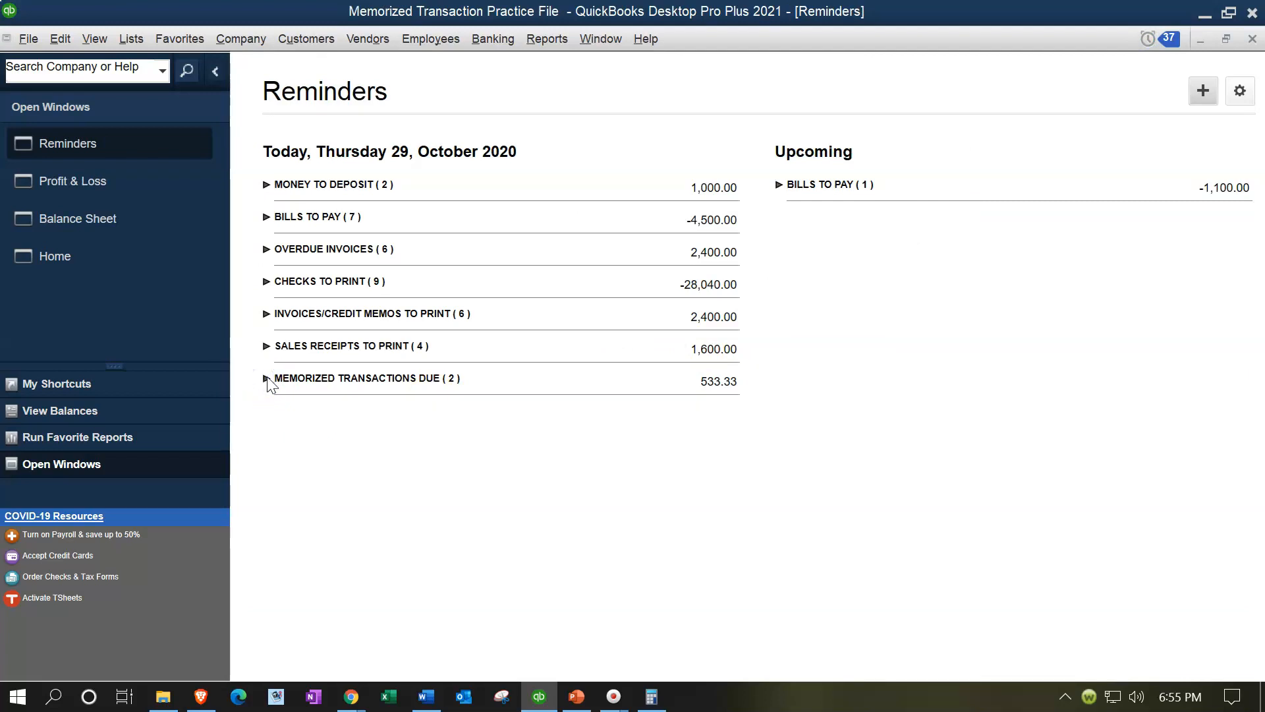
left_click(263, 380)
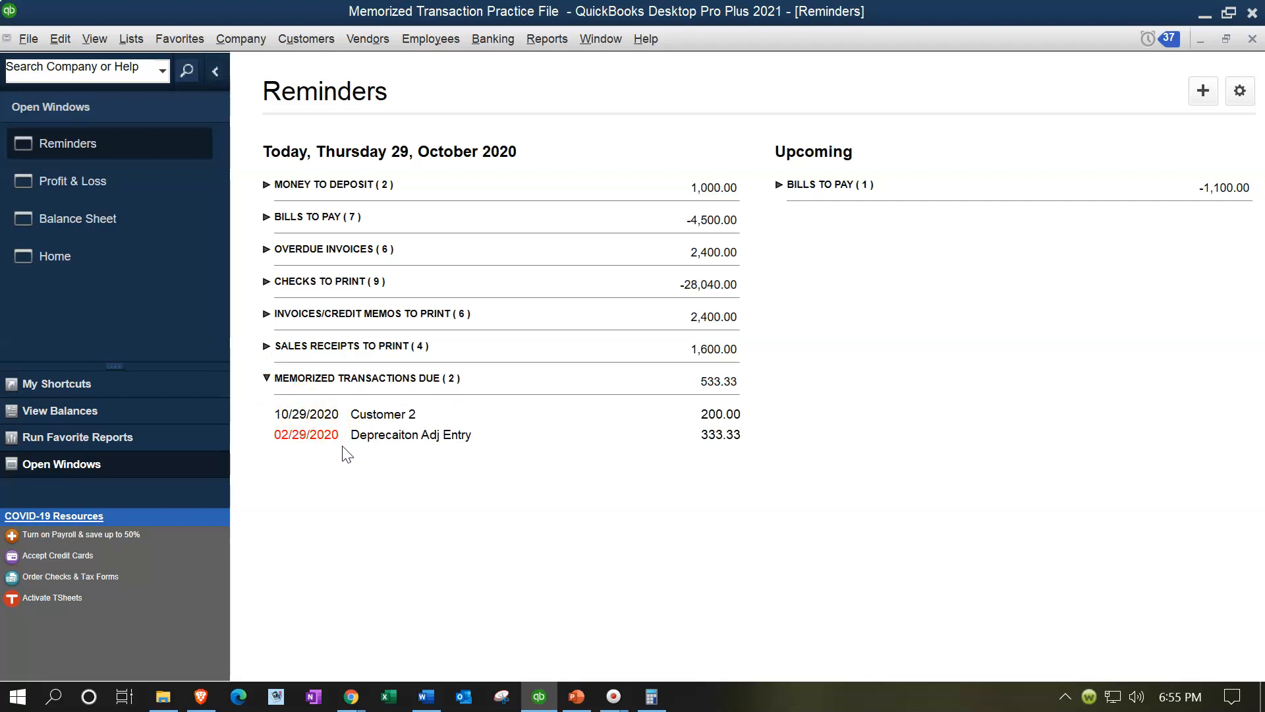
- Check the next date of the depreciation entry in the Memorized Transaction List, and close the list
left_click(137, 36)
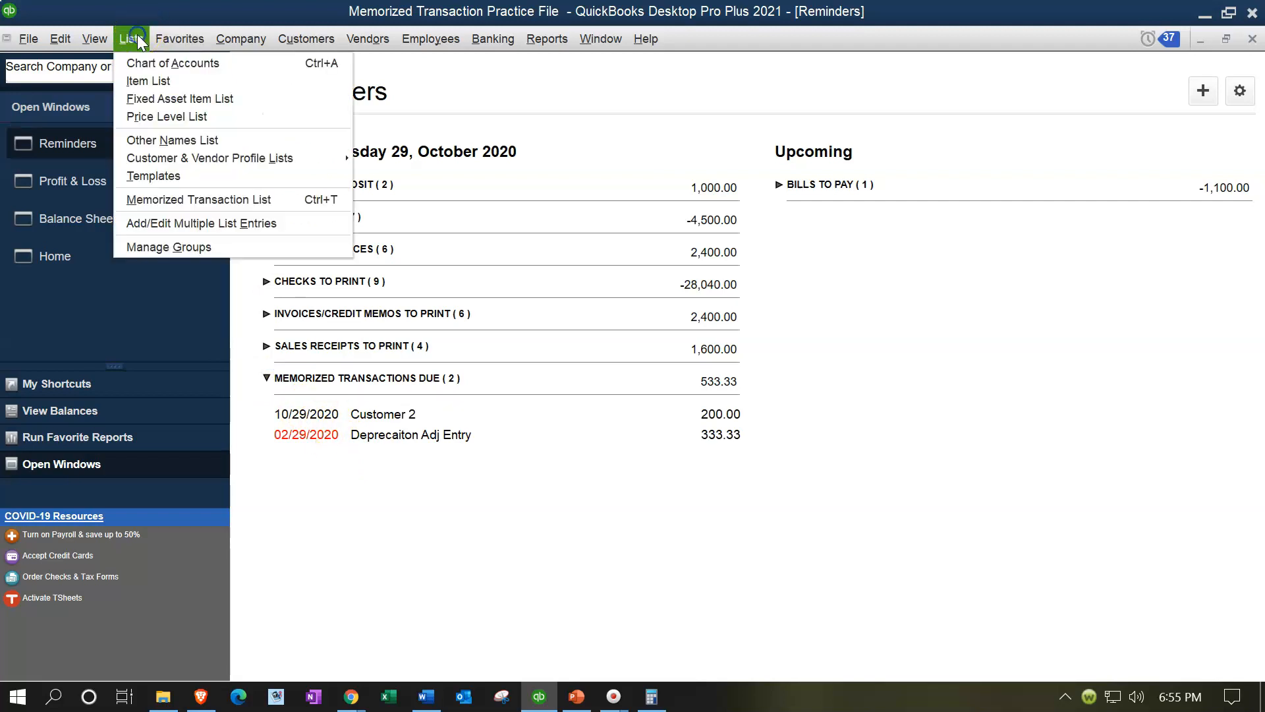
left_click(173, 198)
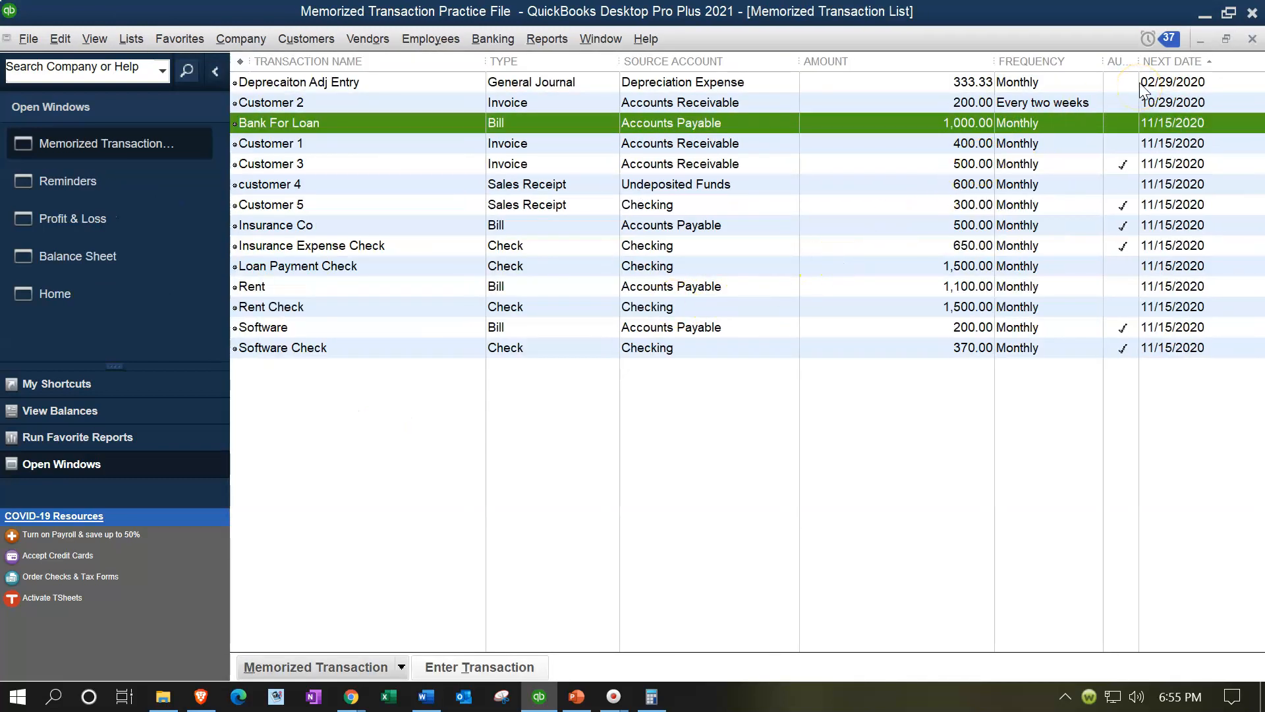
left_click(1252, 39)
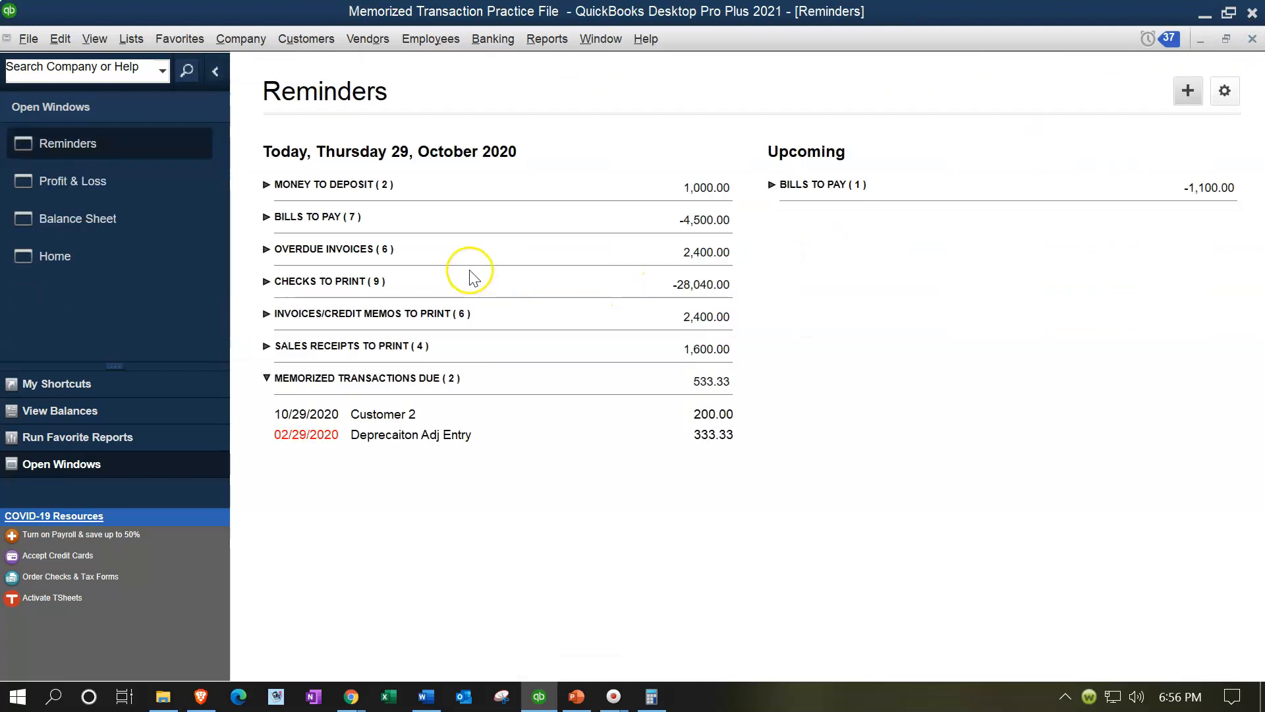
- Enter the due 02/29/2020 depreciation adjustment from its reminder through the Memorized Transaction List, accept the past date, and save and close it
double_click(317, 436)
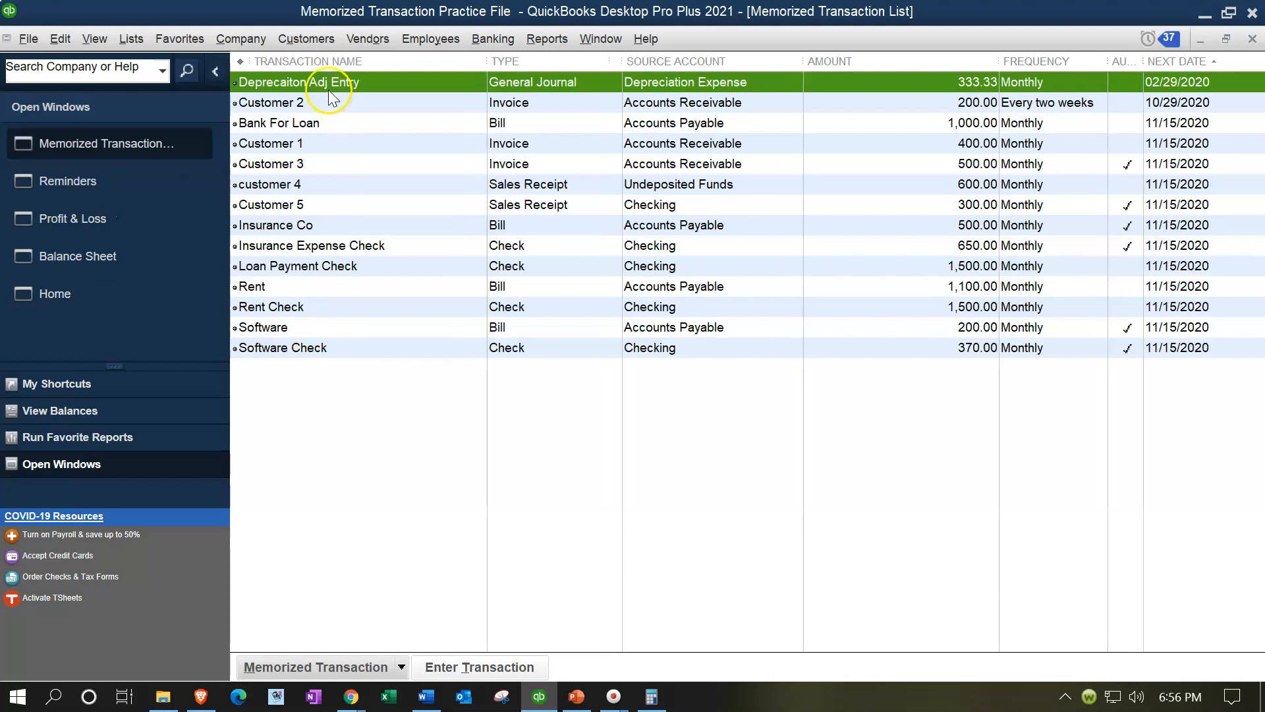
left_click(1067, 79)
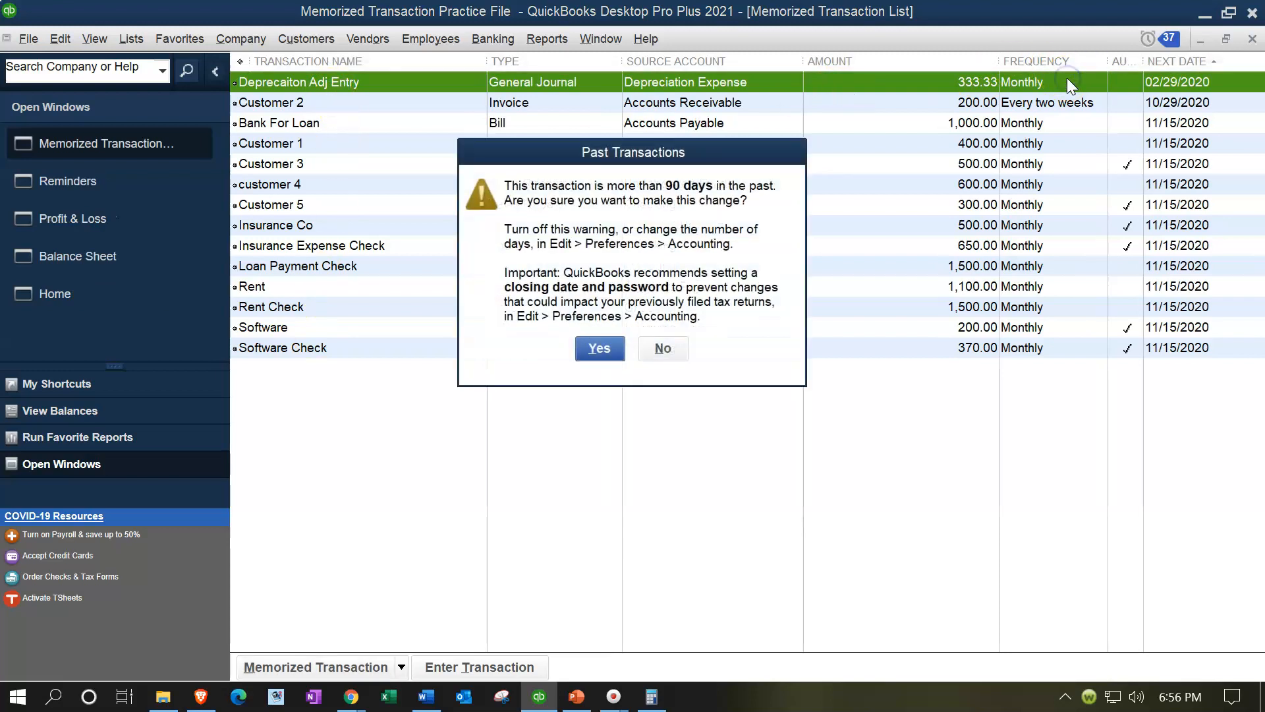
left_click(612, 358)
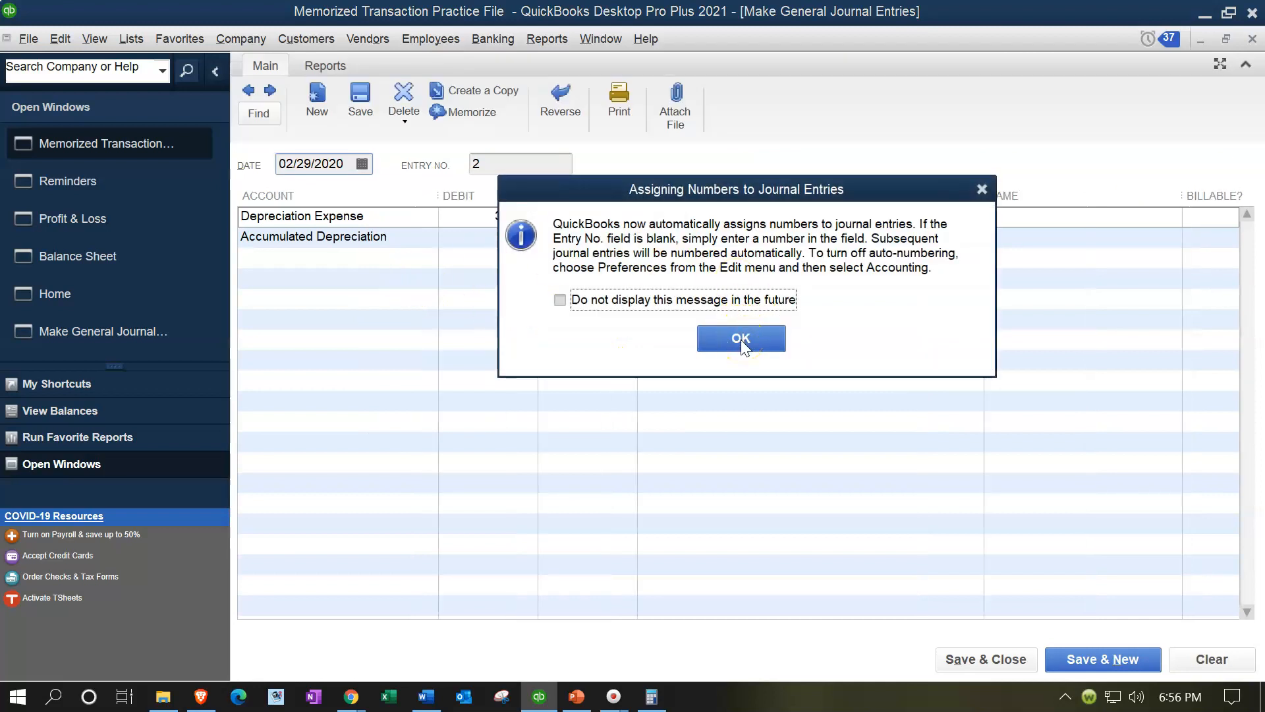
left_click(741, 339)
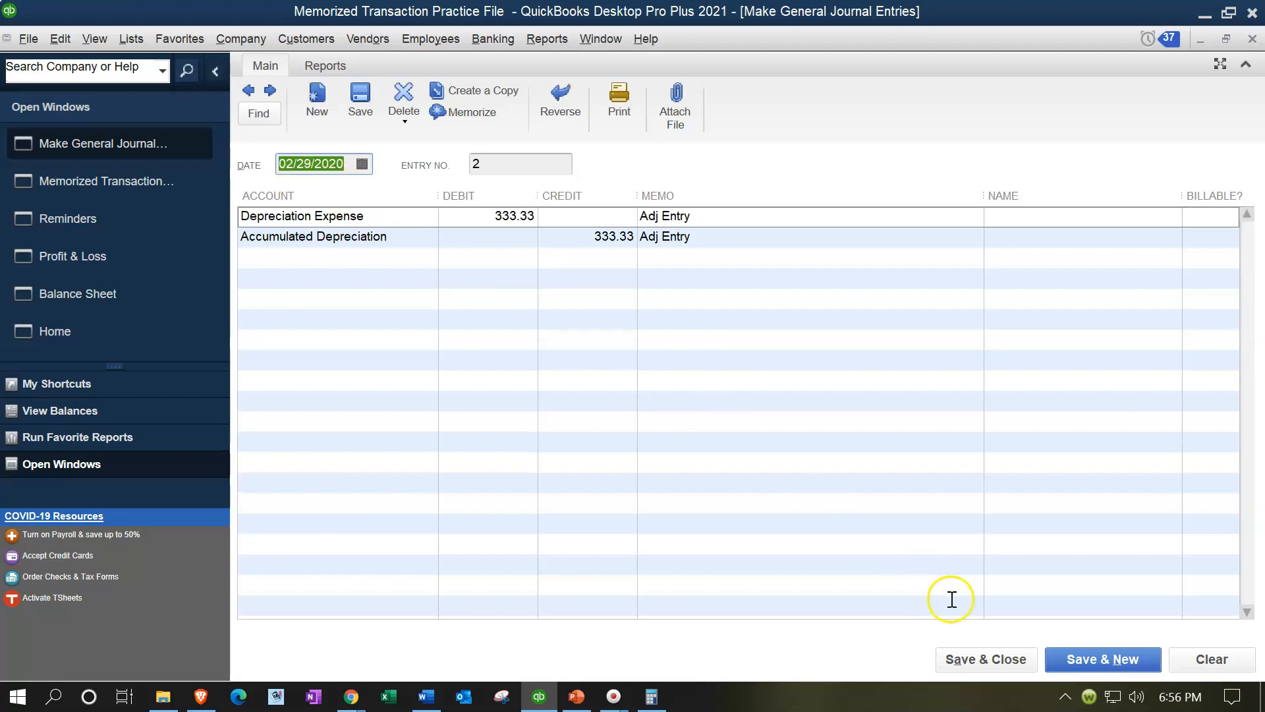
left_click(984, 662)
left_click(596, 353)
left_click(740, 345)
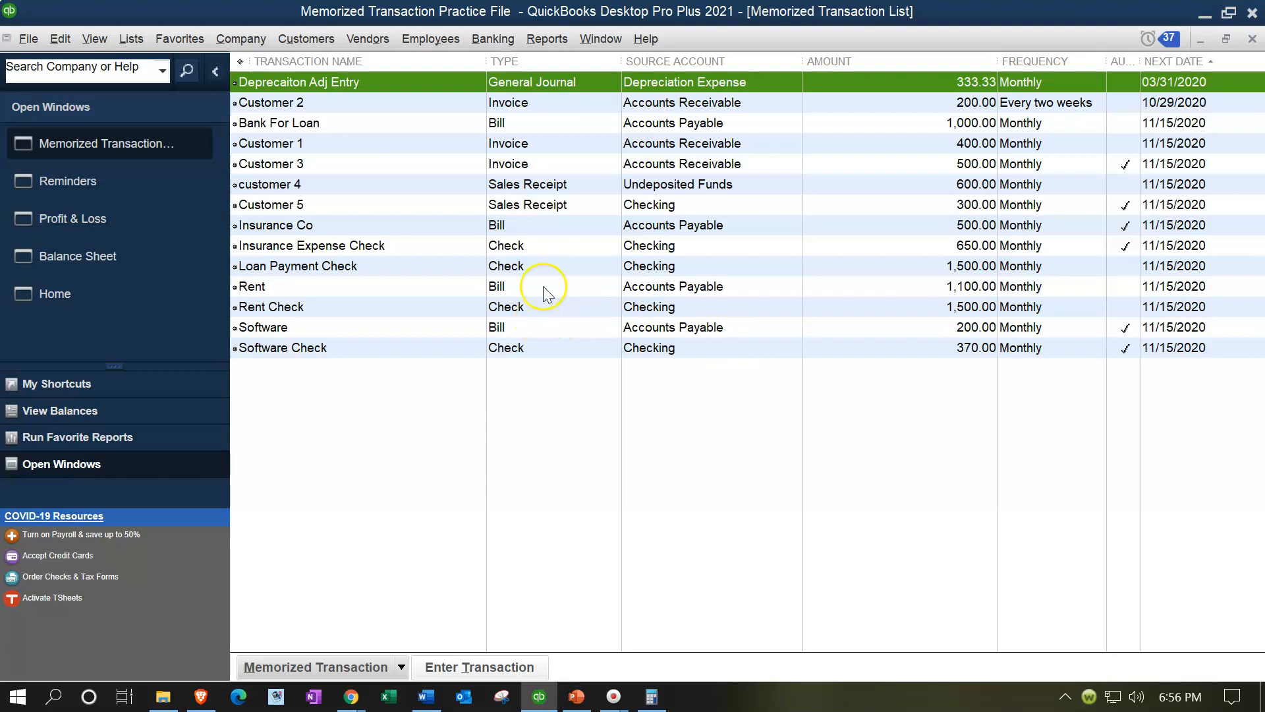
- Return to the Profit & Loss report and open the transaction detail behind Depreciation Expense
left_click(1252, 39)
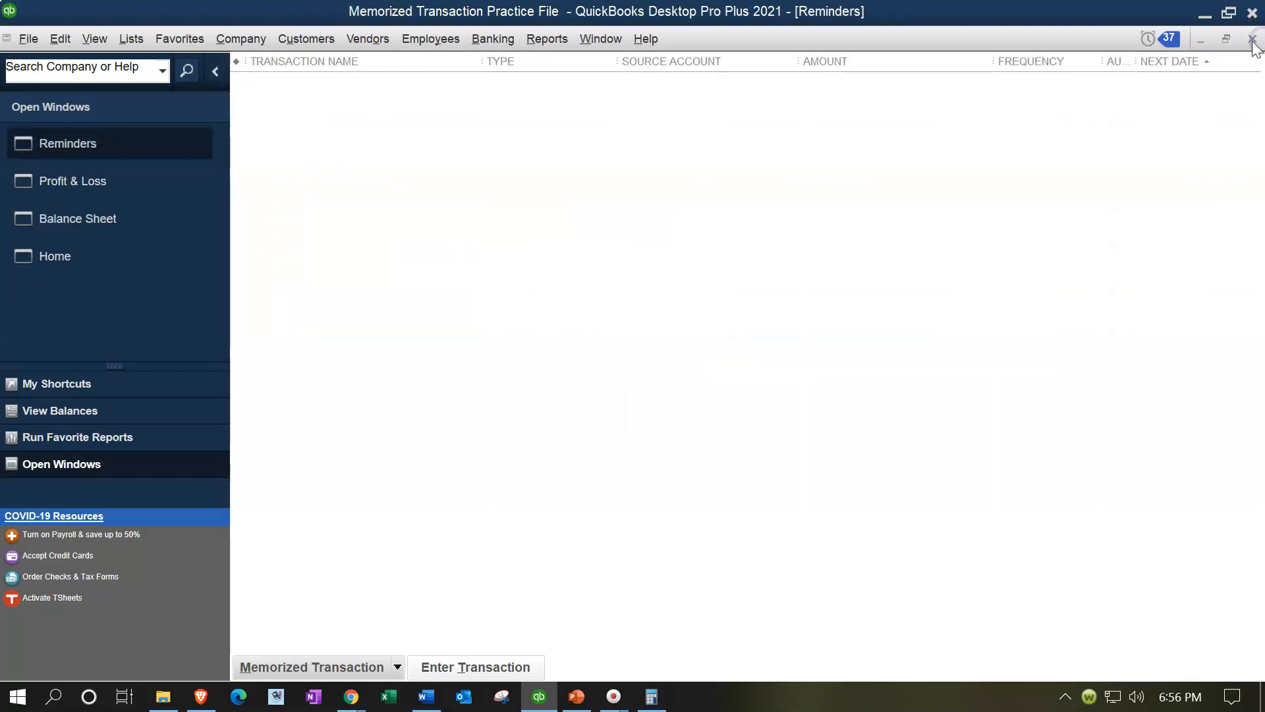
left_click(1252, 40)
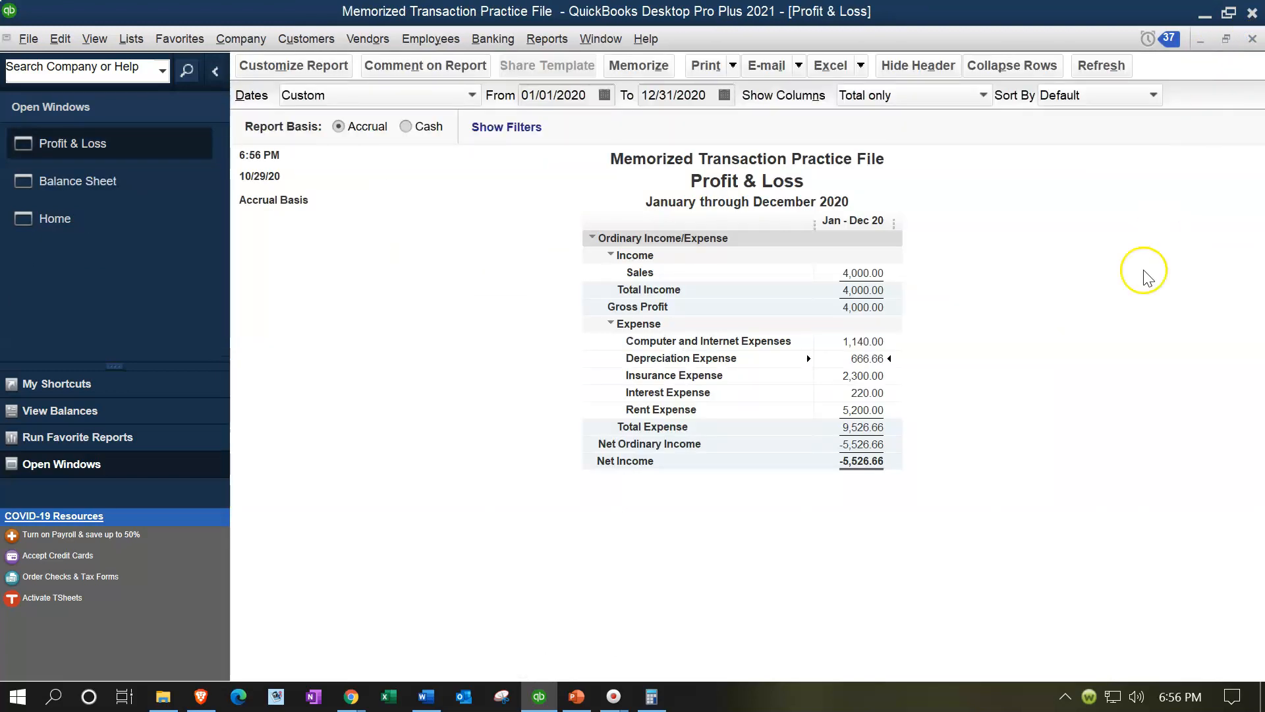
double_click(870, 358)
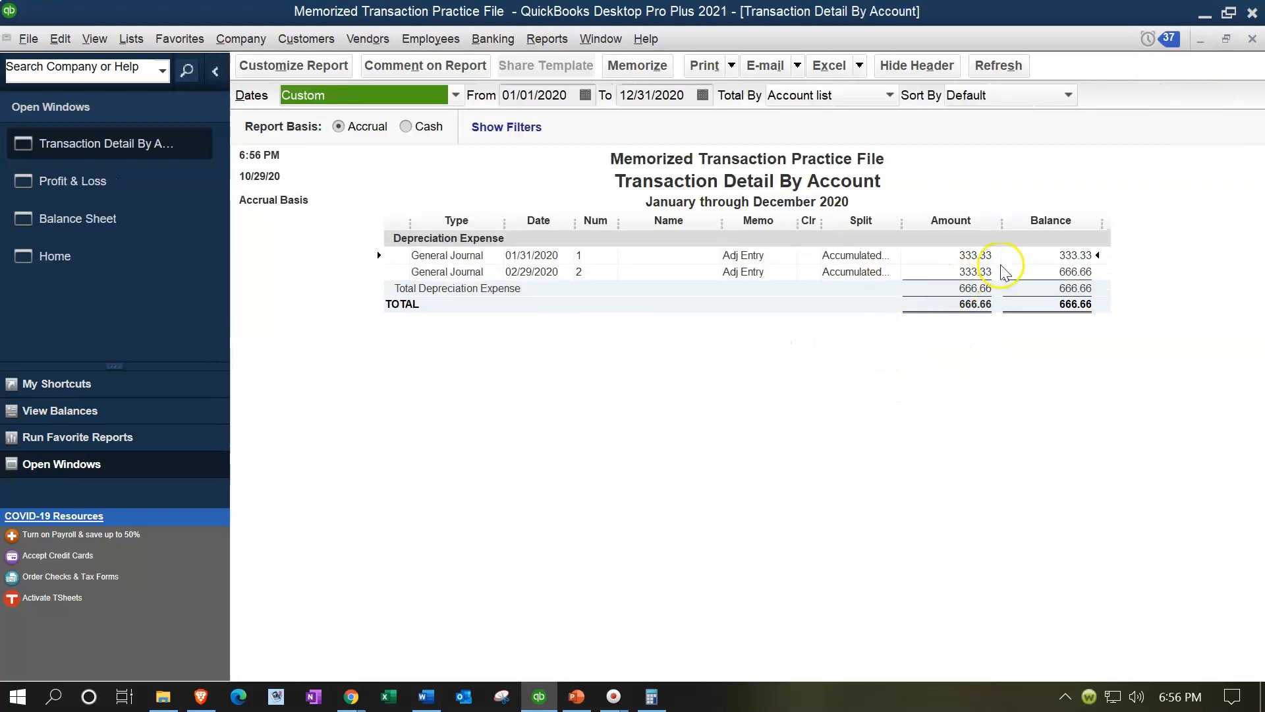
- Close the transaction detail and check Accumulated Depreciation on the Balance Sheet
left_click(1252, 38)
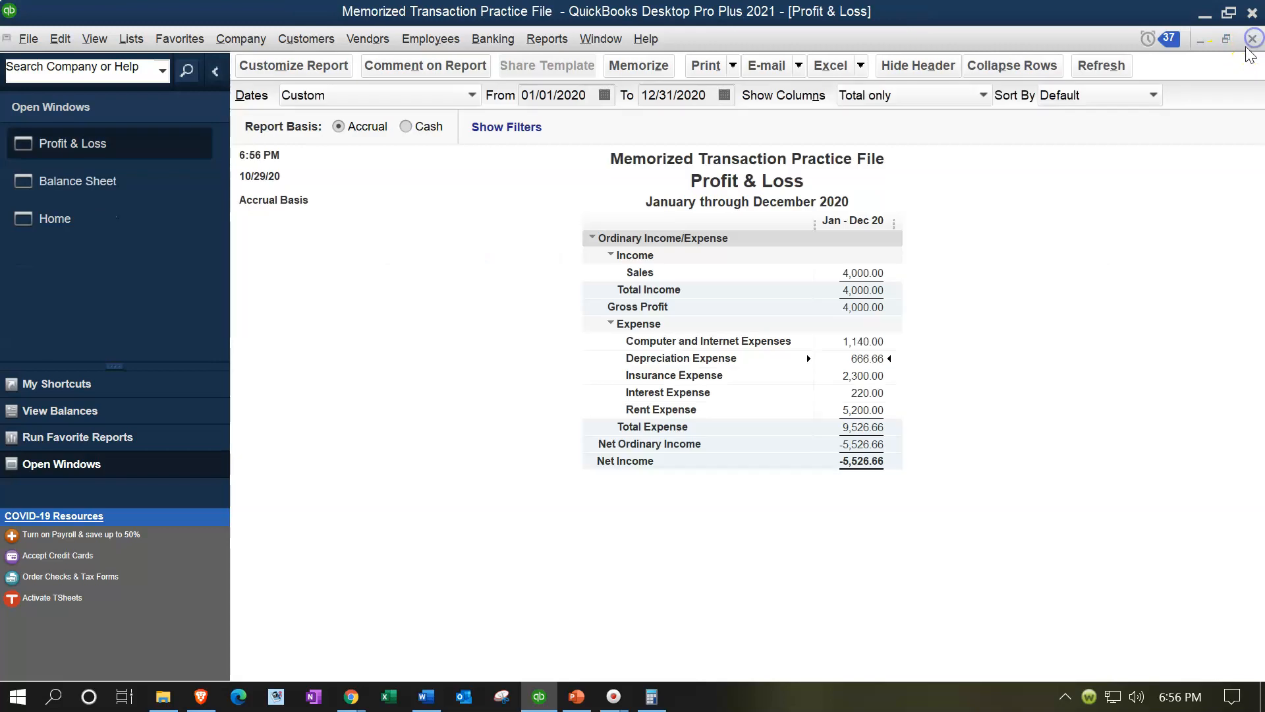
left_click(95, 186)
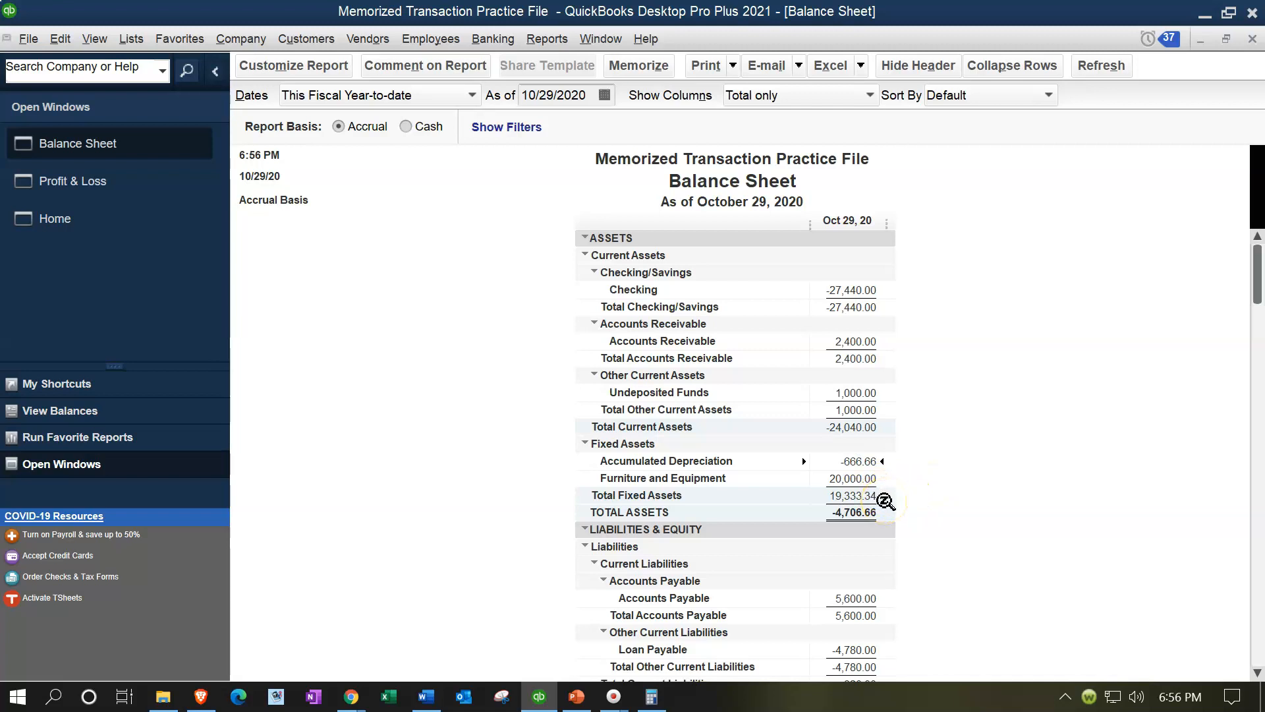
- Open the due 03/31/2020 depreciation adjusting entry from its reminder through the Memorized Transaction List, accepting the past date and the entry numbering
left_click(1144, 42)
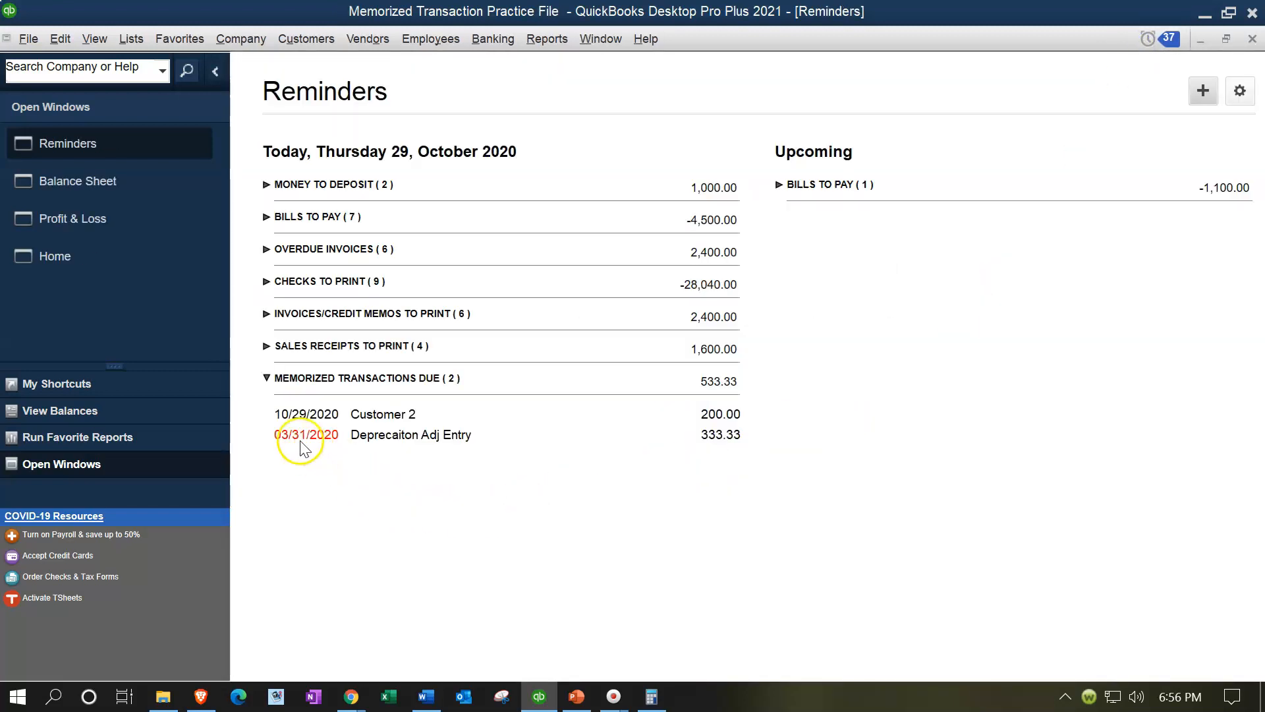
double_click(348, 441)
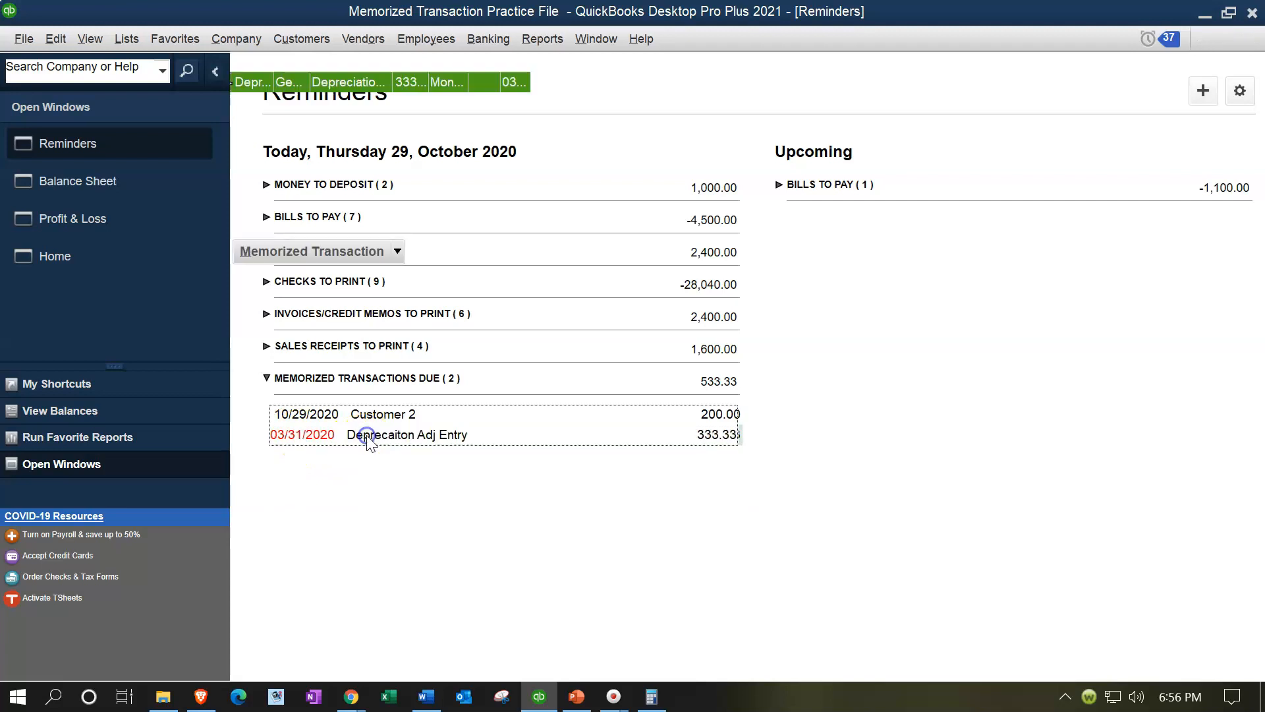
left_click(373, 91)
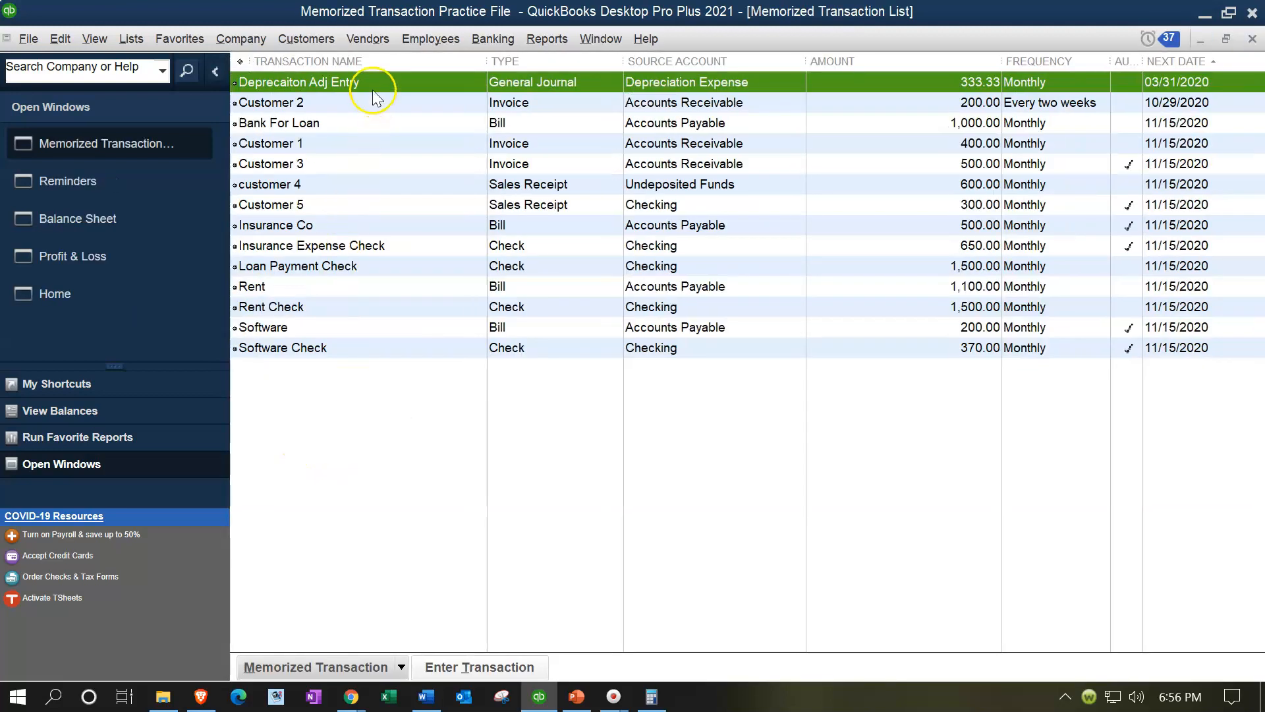
double_click(373, 85)
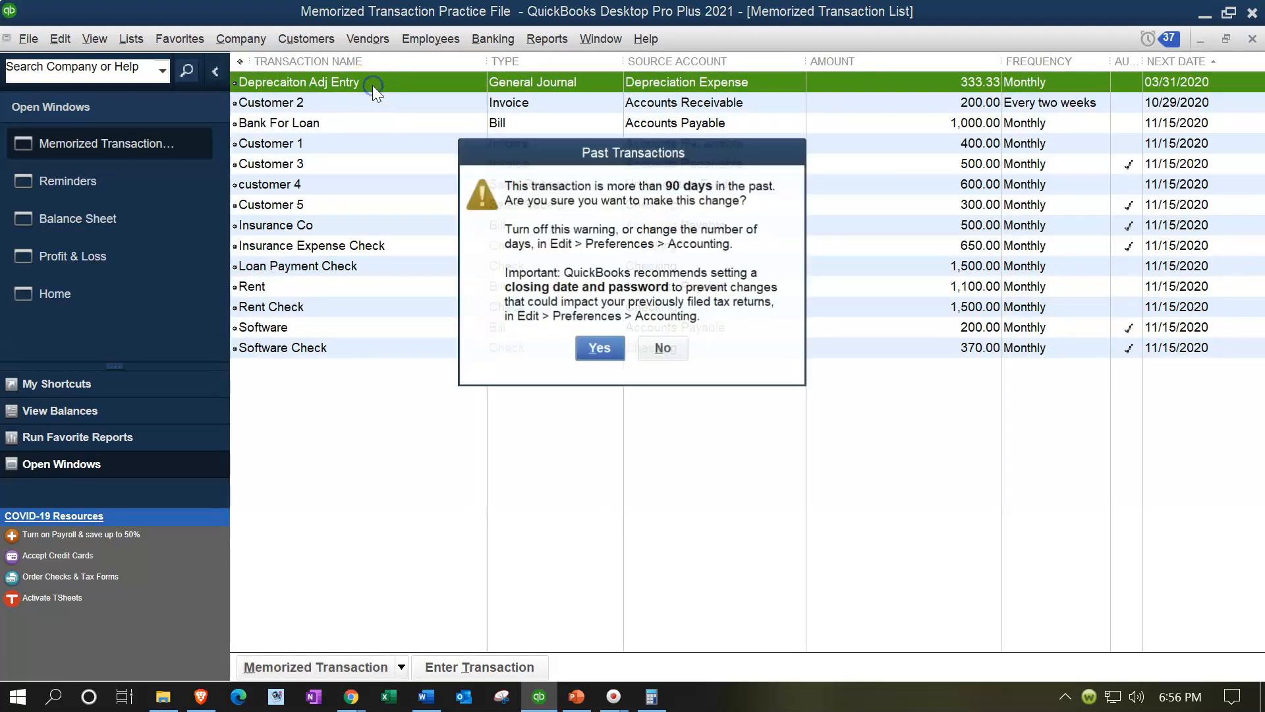
left_click(612, 350)
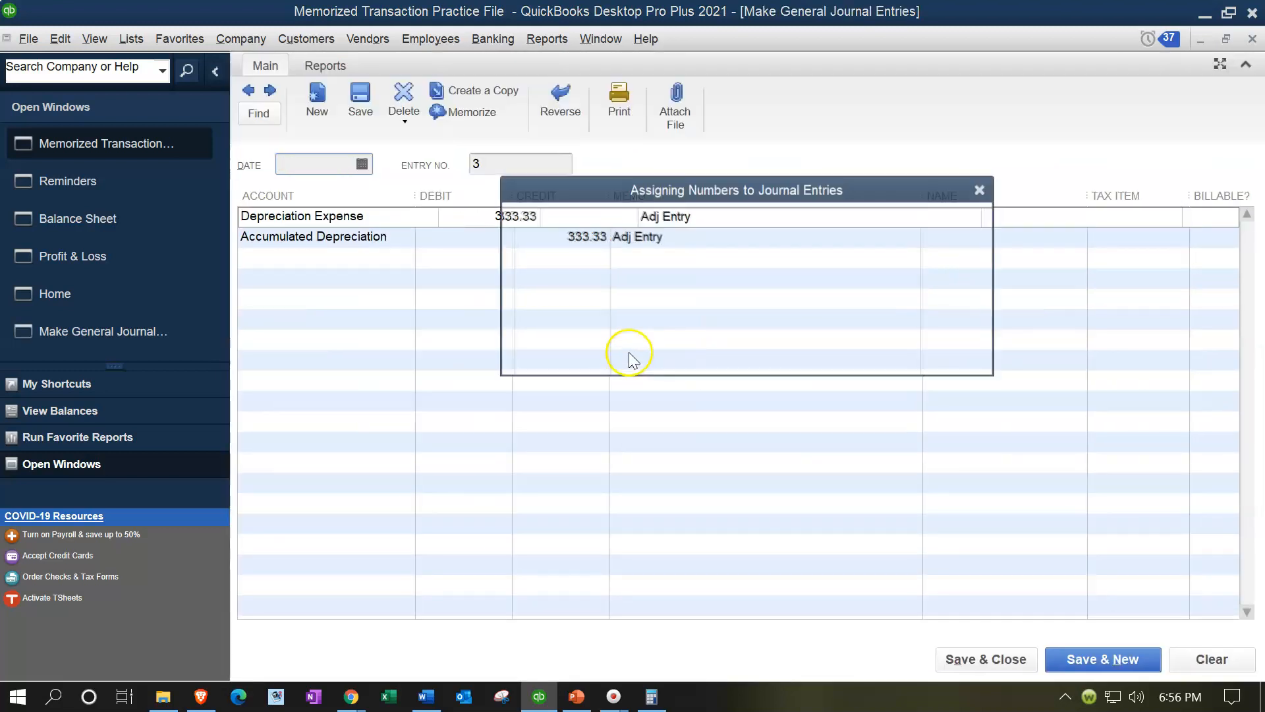
left_click(754, 338)
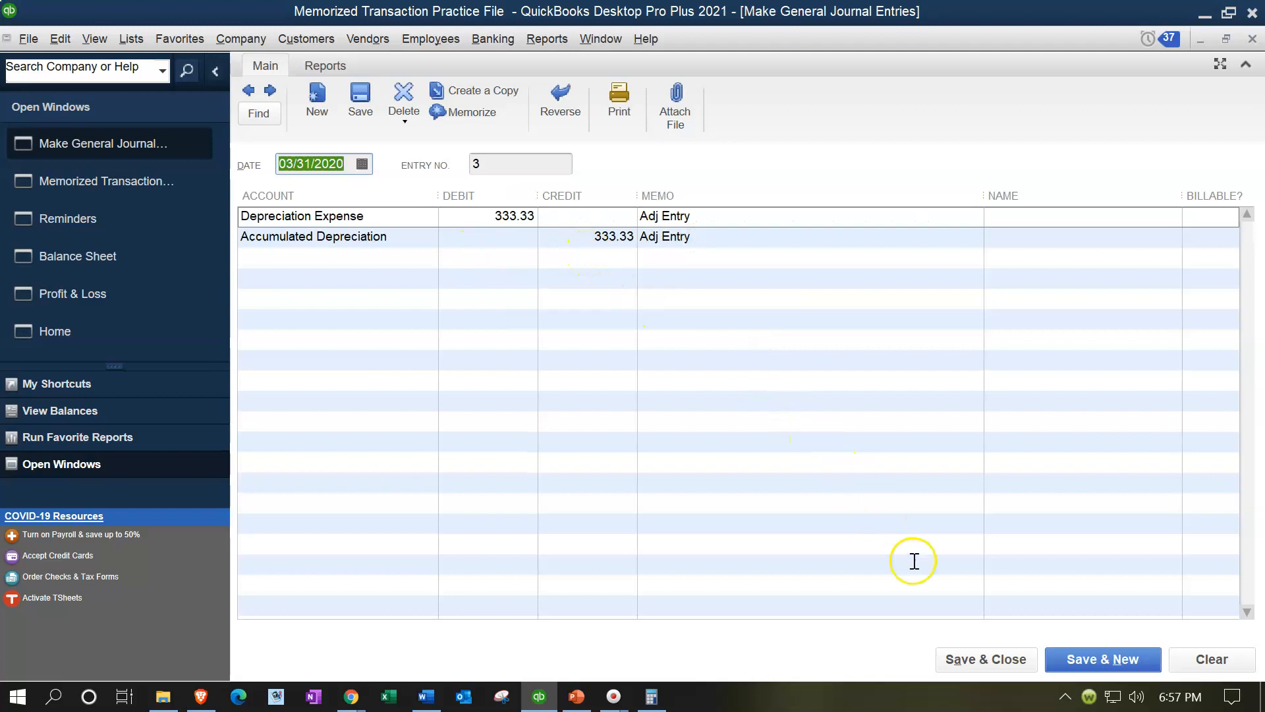
- Save and close the 03/31/2020 depreciation journal entry, accepting the past date, and close the Memorized Transaction List and Reminders
left_click(989, 657)
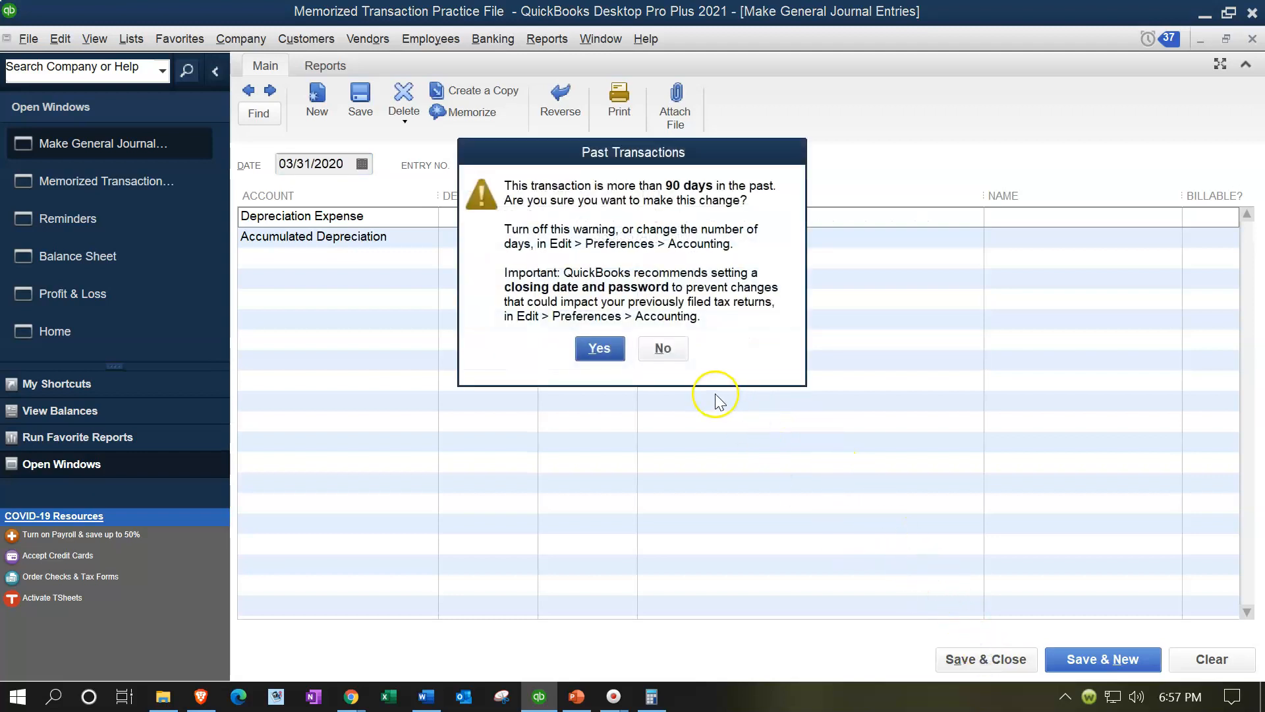
left_click(601, 350)
left_click(738, 347)
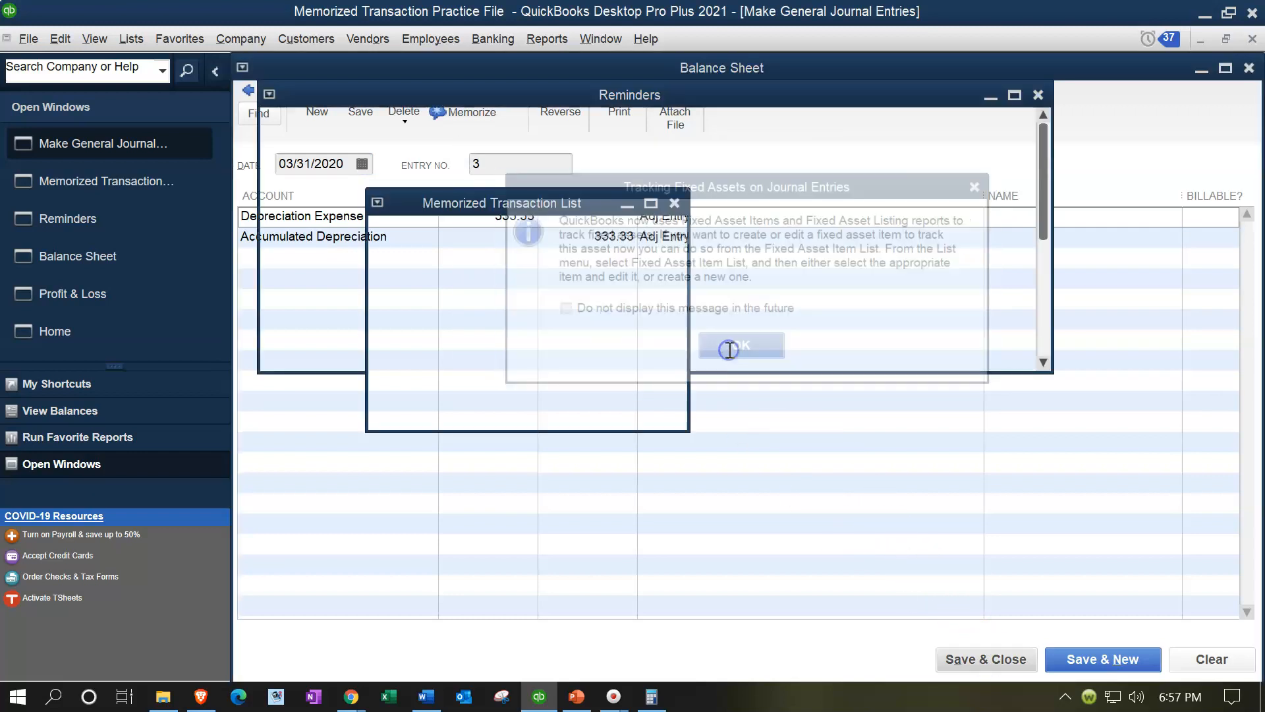
left_click(1253, 39)
left_click(1254, 40)
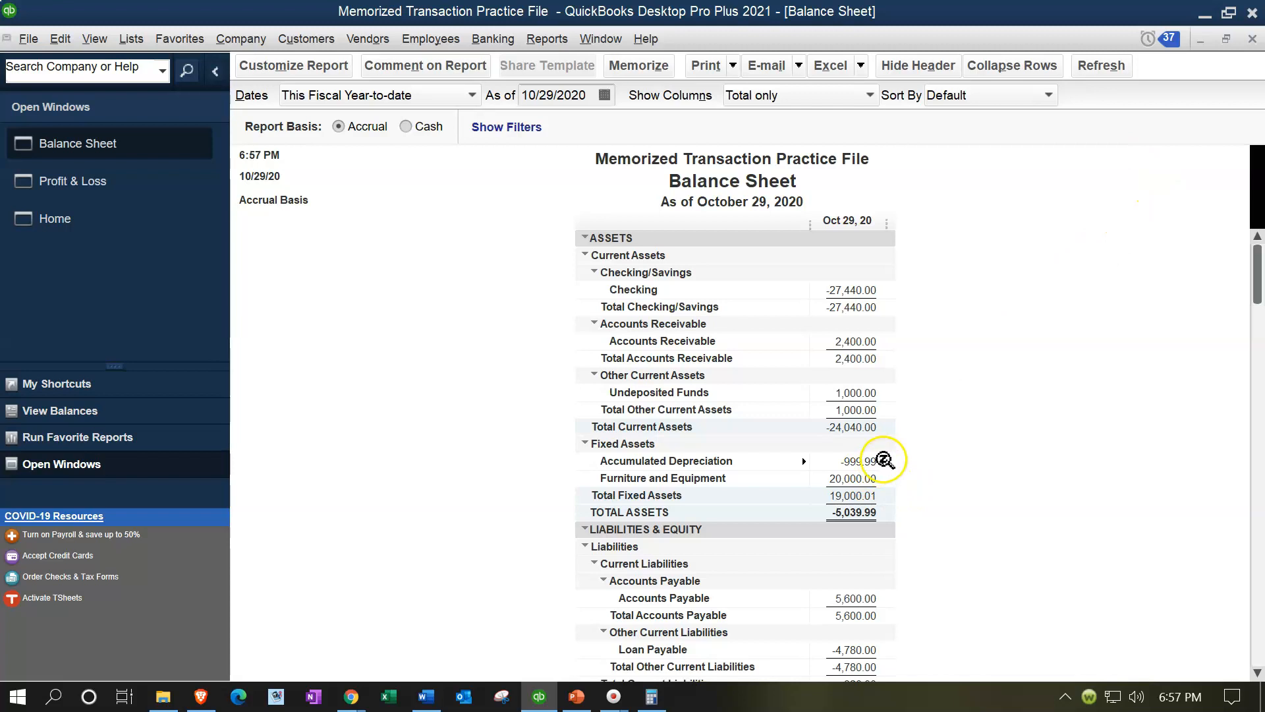
- Review Total Fixed Assets on the Balance Sheet and the transaction detail behind Depreciation Expense on the Profit & Loss, and close the detail
left_click(866, 496)
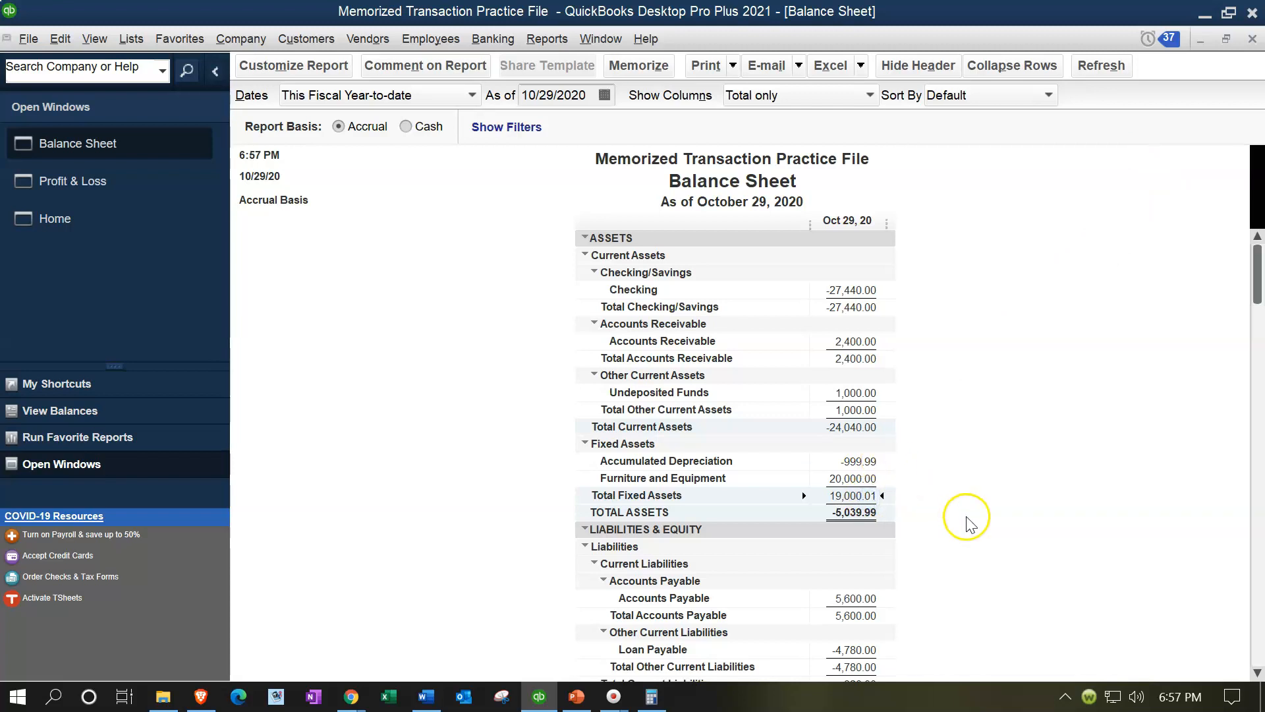
left_click(114, 181)
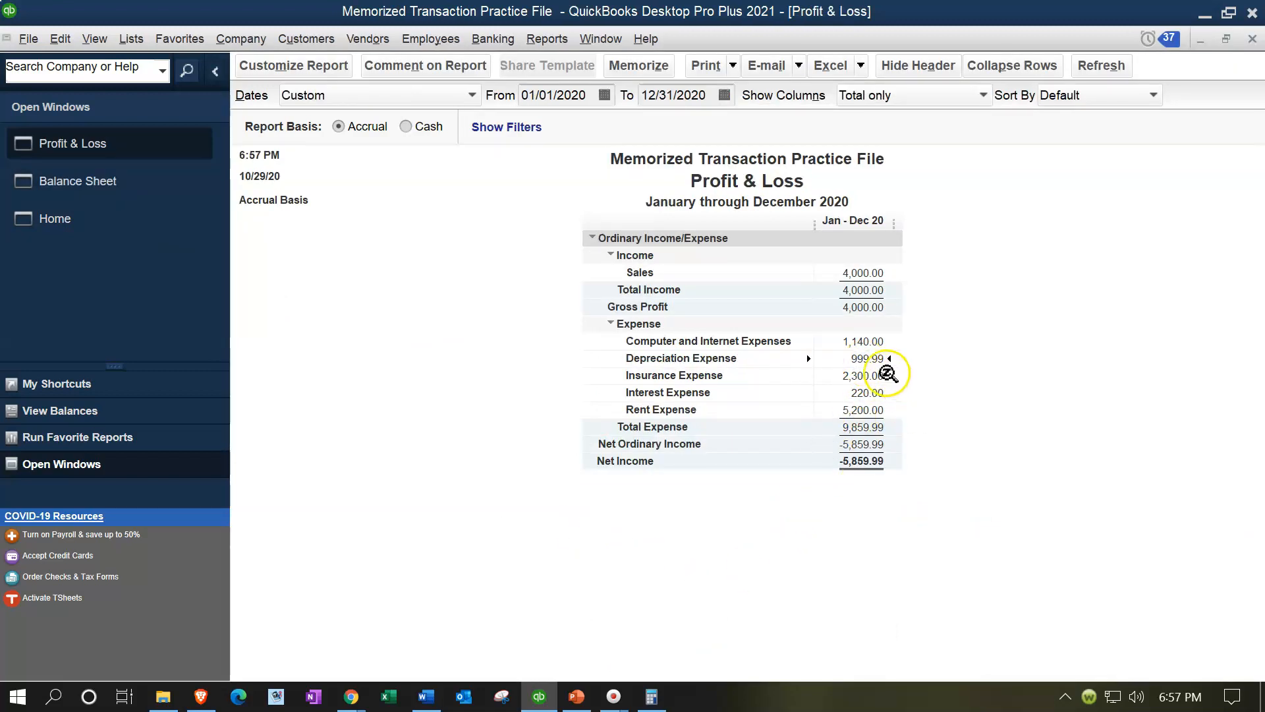
double_click(855, 359)
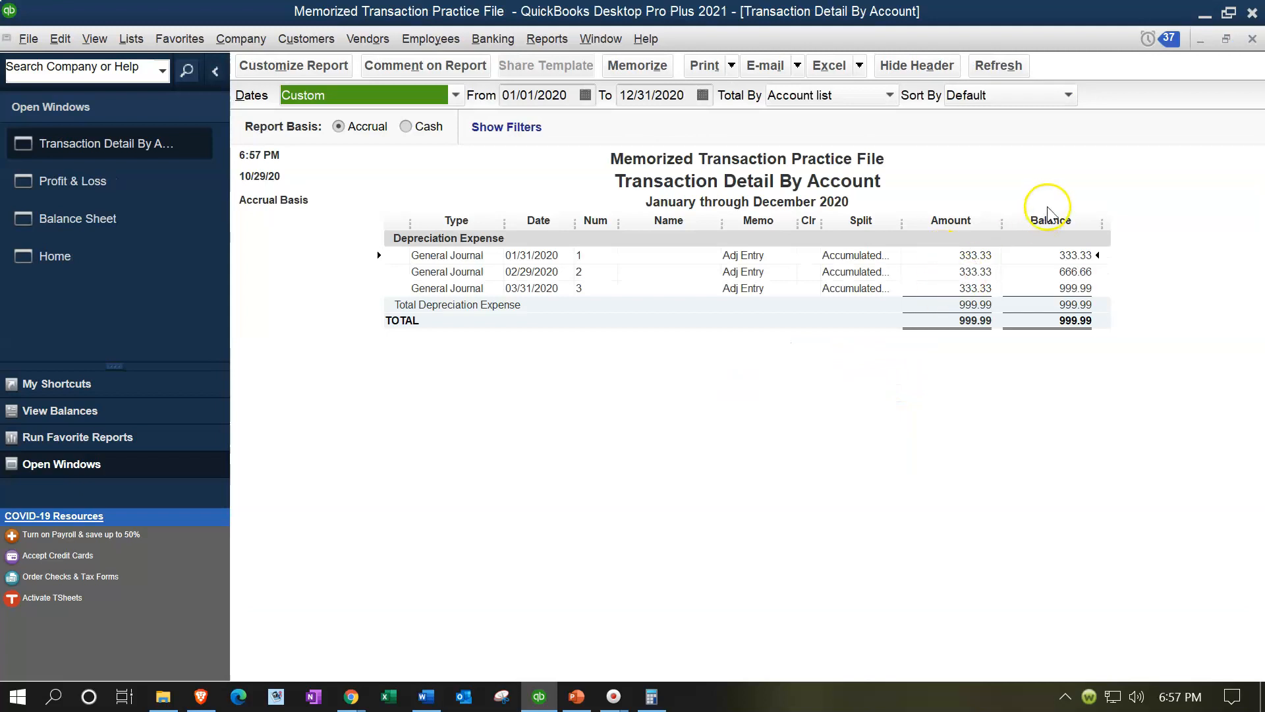
left_click(1251, 39)
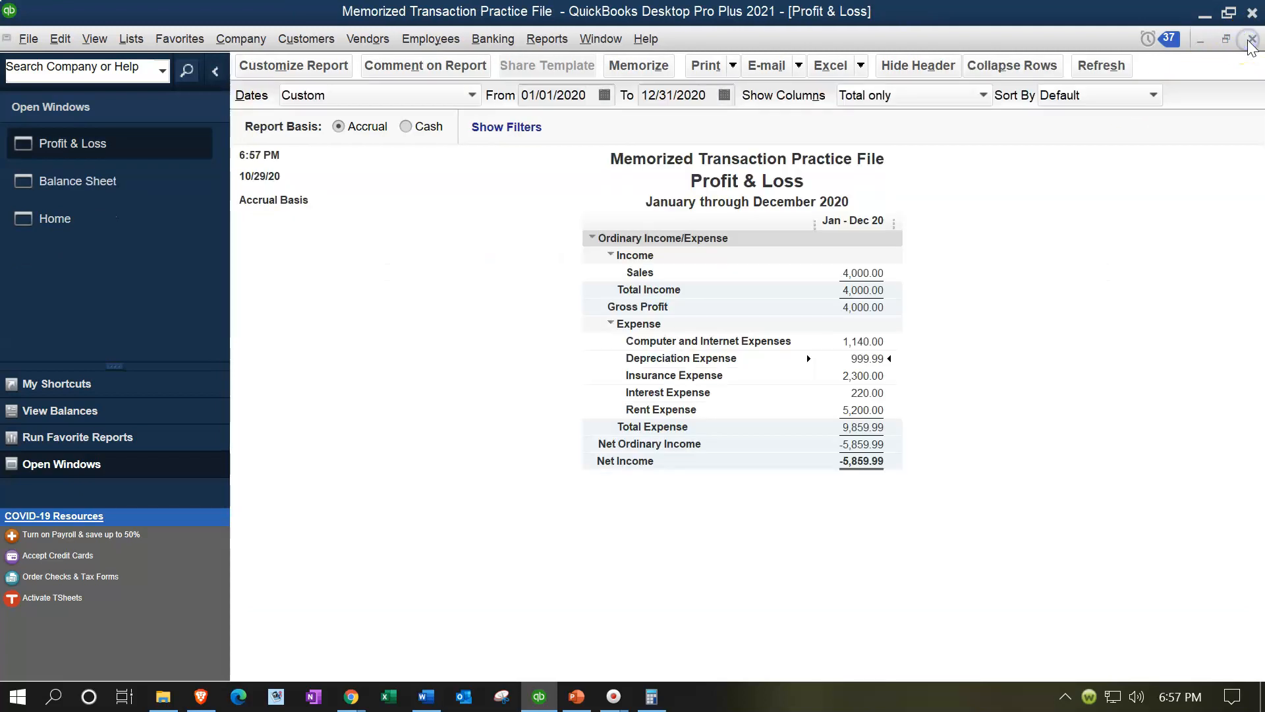
- Open the due 04/30/2020 depreciation adjusting entry from its reminder through the Memorized Transaction List, accepting the past date
left_click(1149, 39)
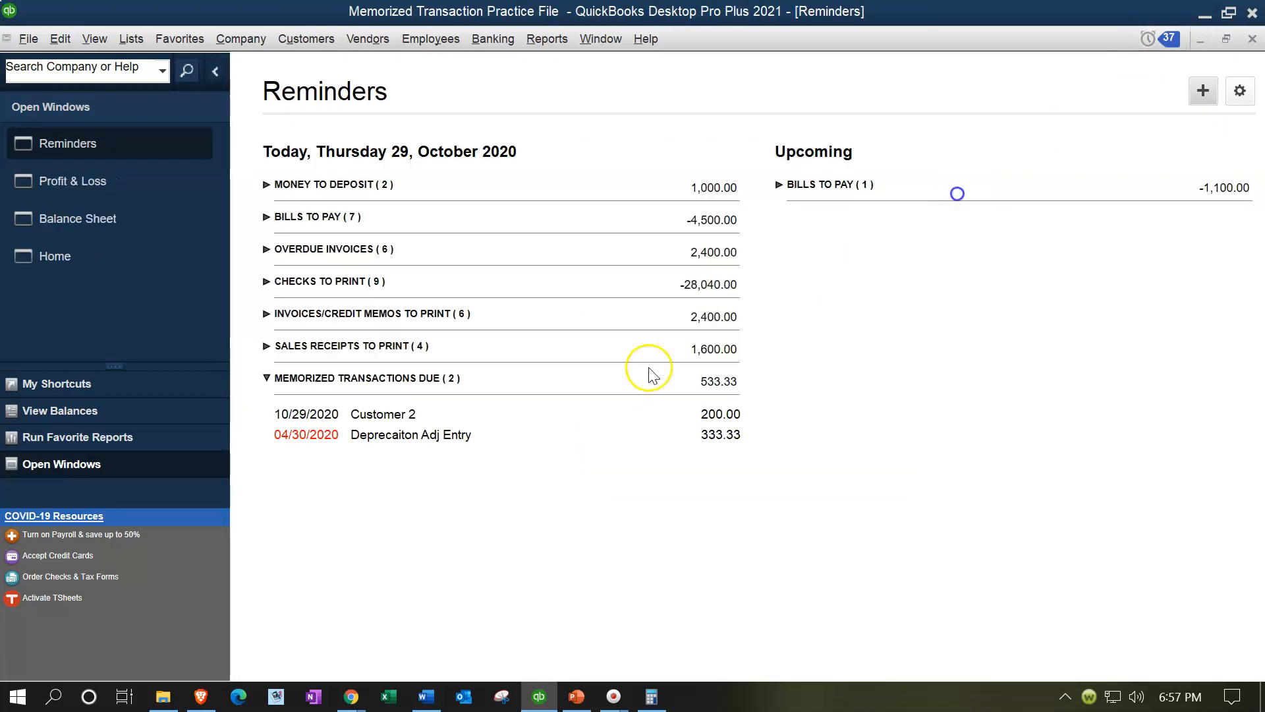
double_click(373, 438)
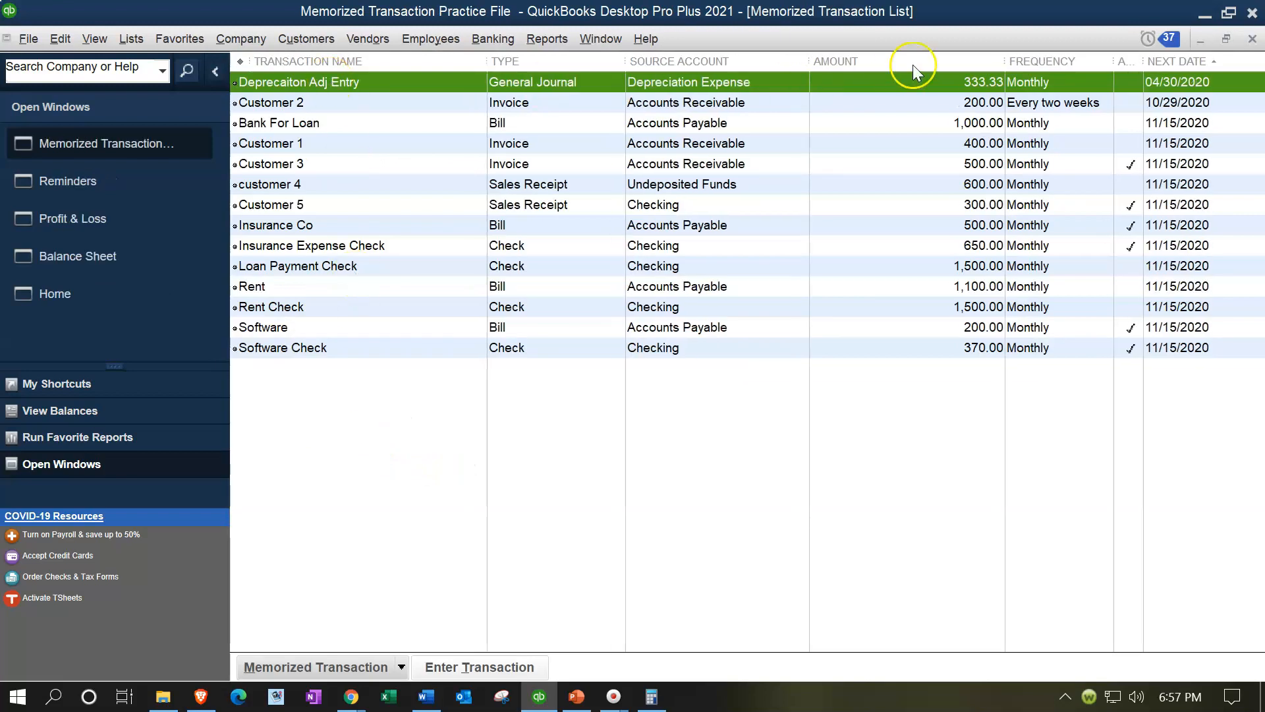
double_click(1102, 85)
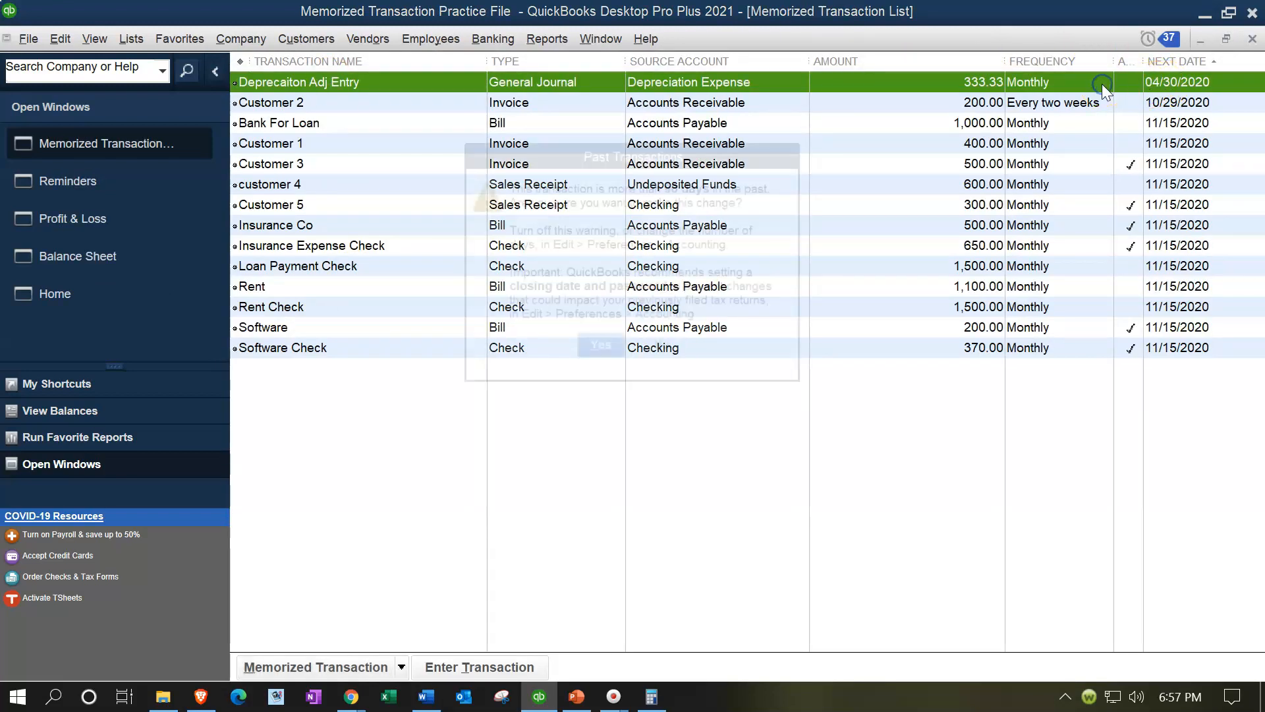
left_click(611, 344)
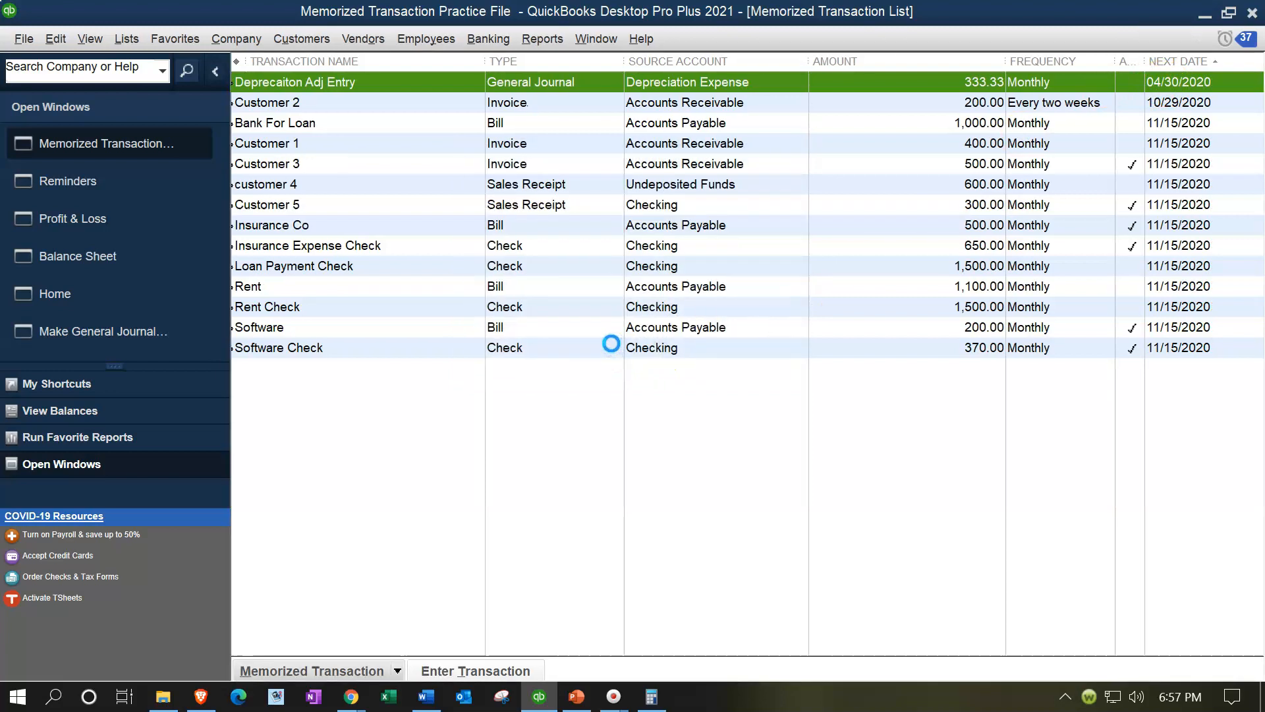
left_click(717, 344)
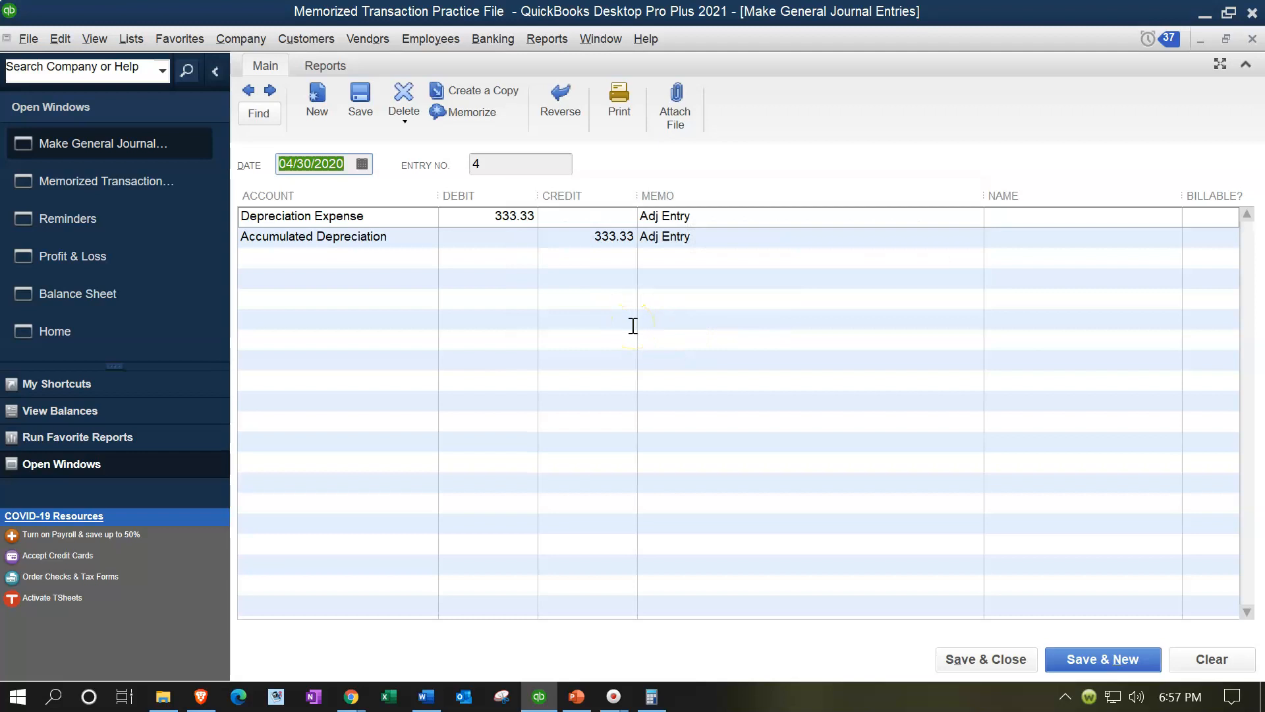
left_click(605, 334)
- Change the Depreciation Expense debit and the Accumulated Depreciation credit to 500.00 in the 04/30/2020 journal entry
left_click(485, 217)
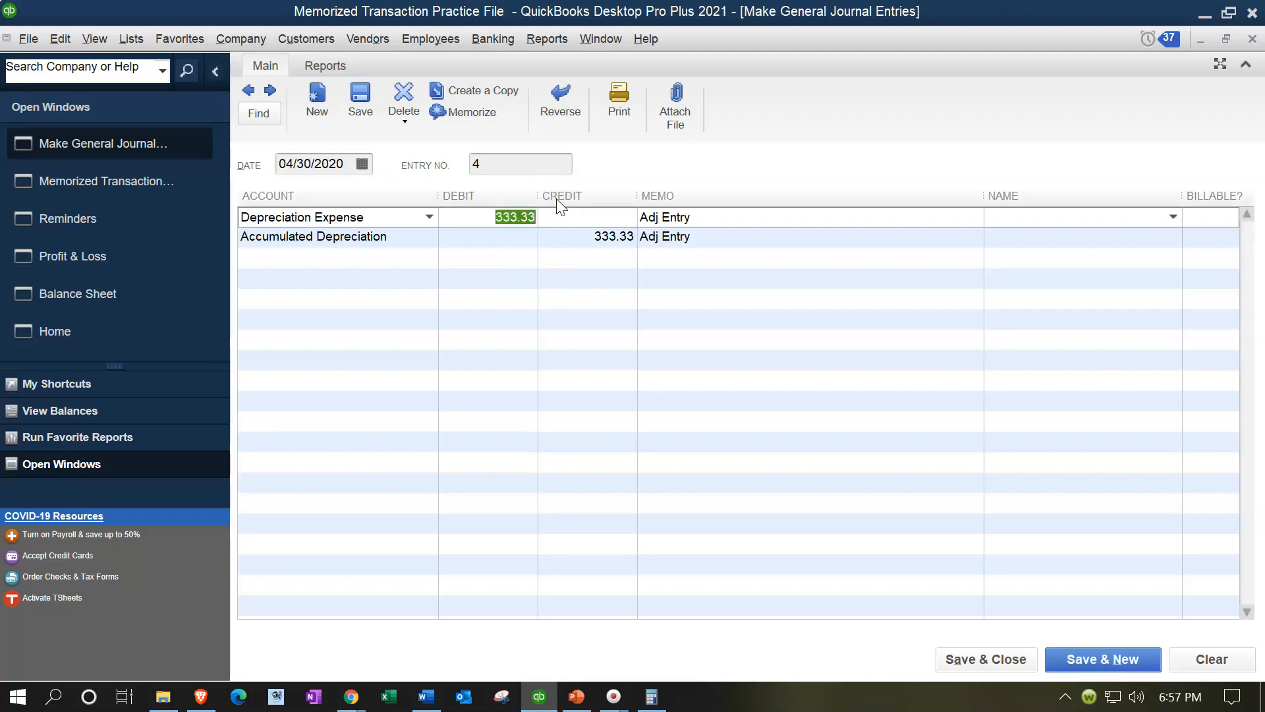
type("500")
key("Tab")
key("Tab")
key("Tab")
key("Tab")
key("Tab")
key("Tab")
type("500")
key("Tab")
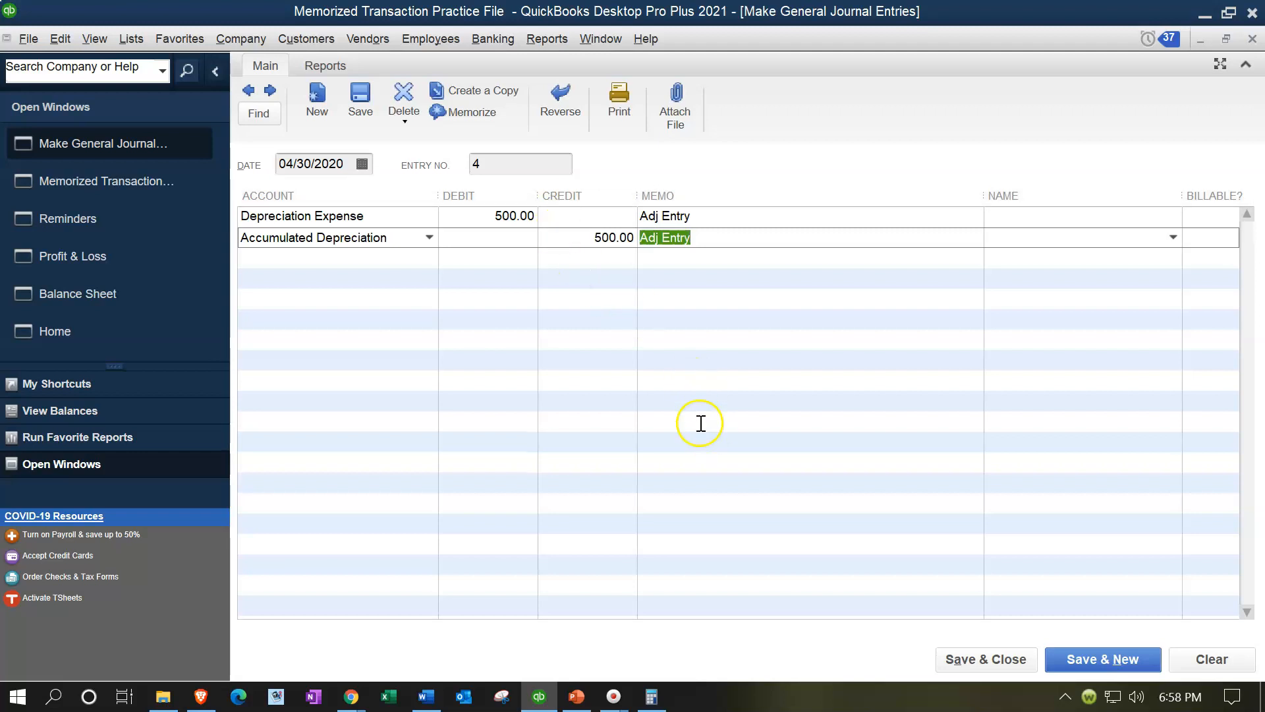
- Save and close the 04/30/2020 journal entry, accepting the past date and the fixed-asset notice, and return to the Profit & Loss report
left_click(964, 668)
left_click(963, 663)
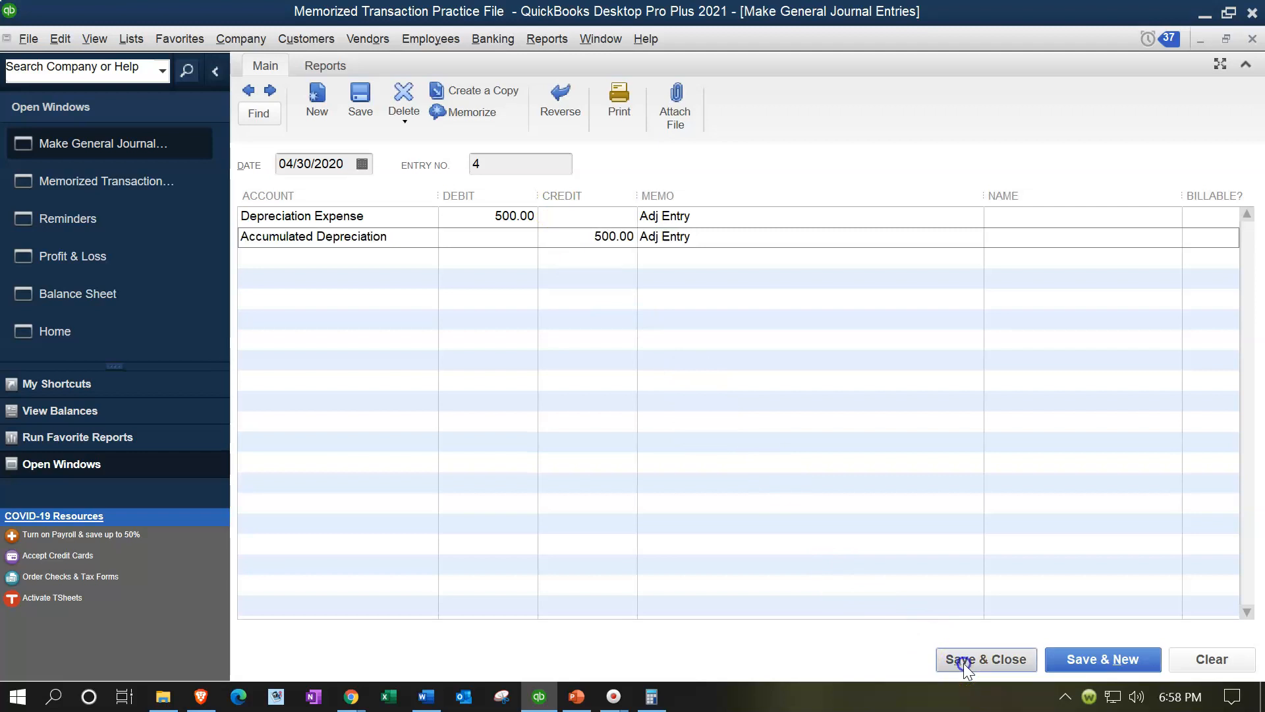
left_click(601, 352)
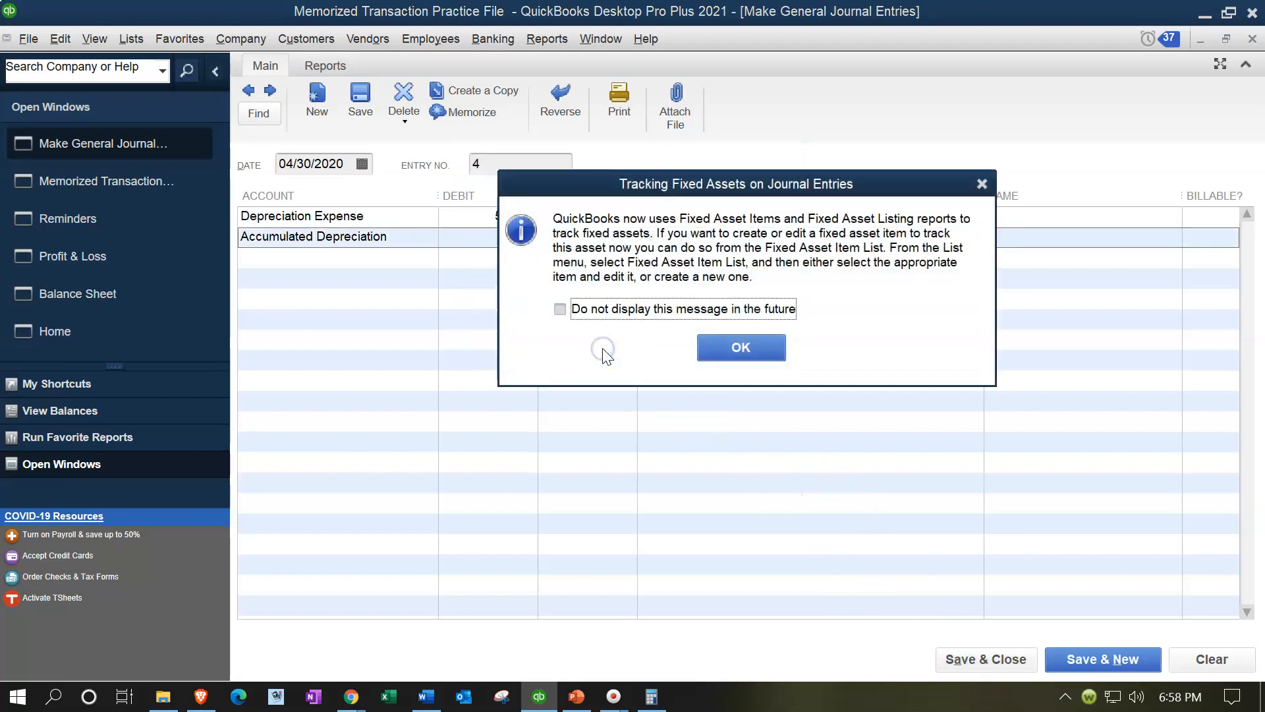
left_click(778, 350)
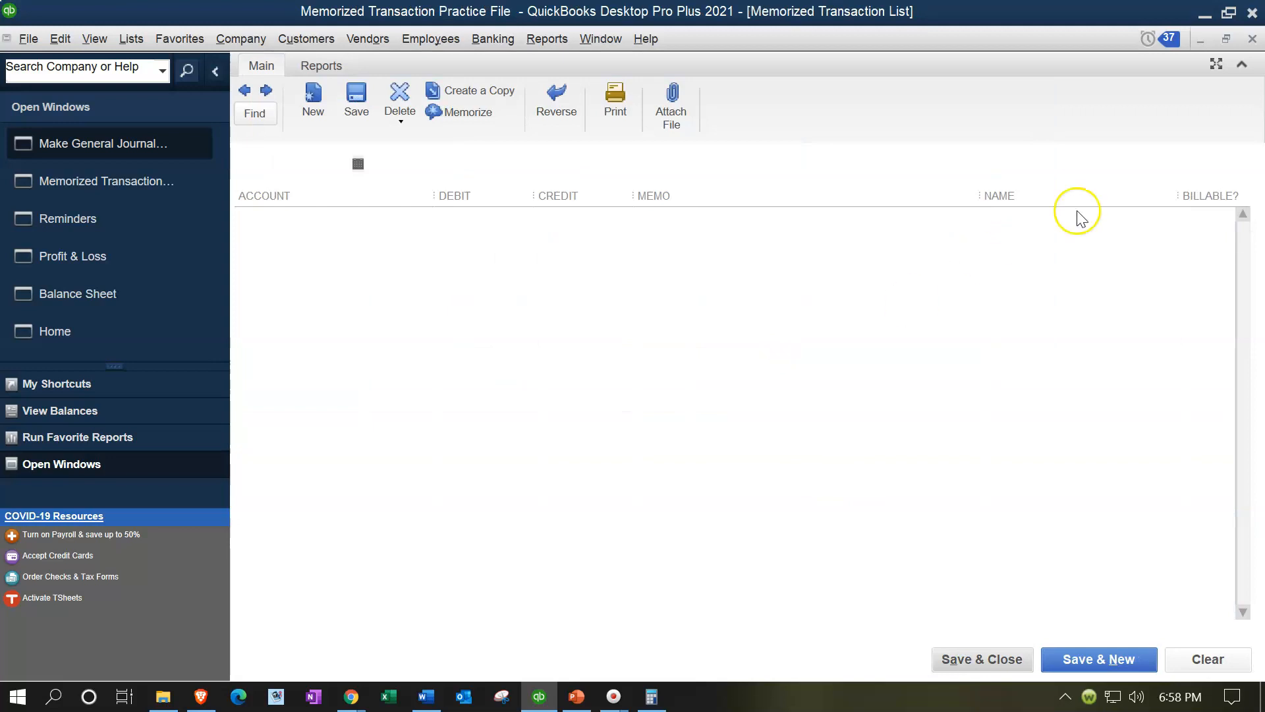
left_click(1251, 43)
left_click(1252, 45)
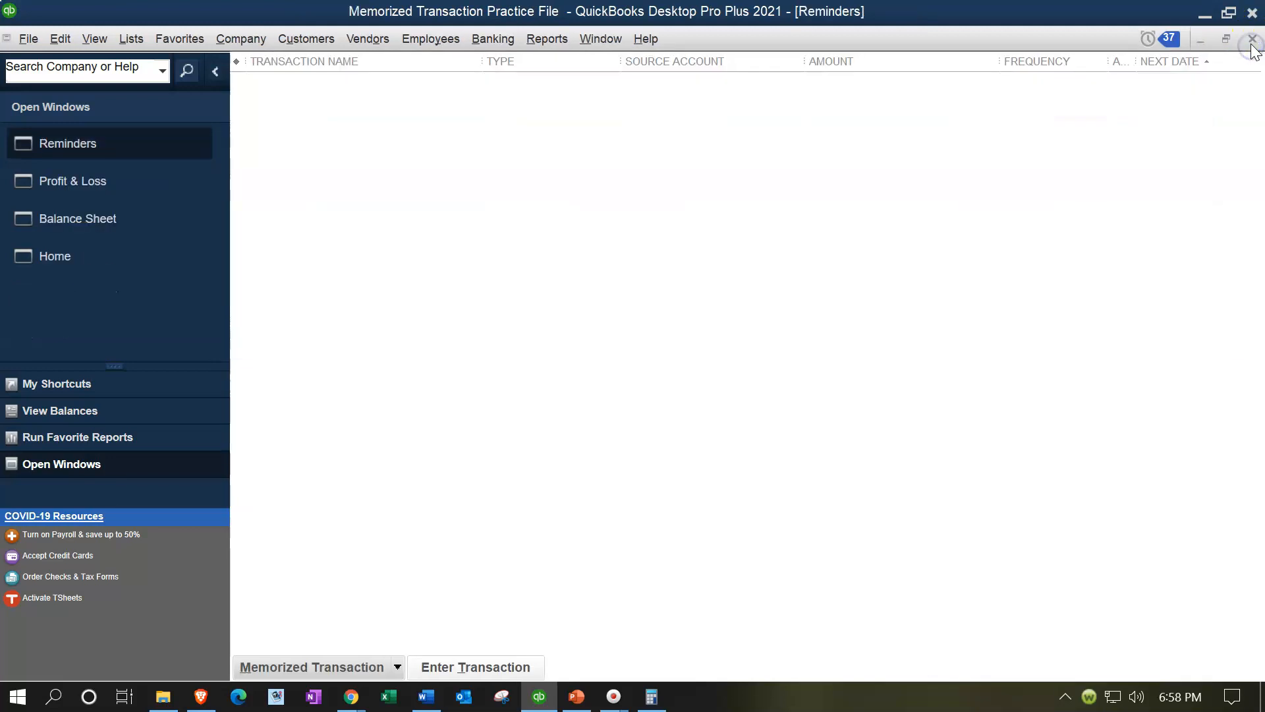
left_click(1251, 44)
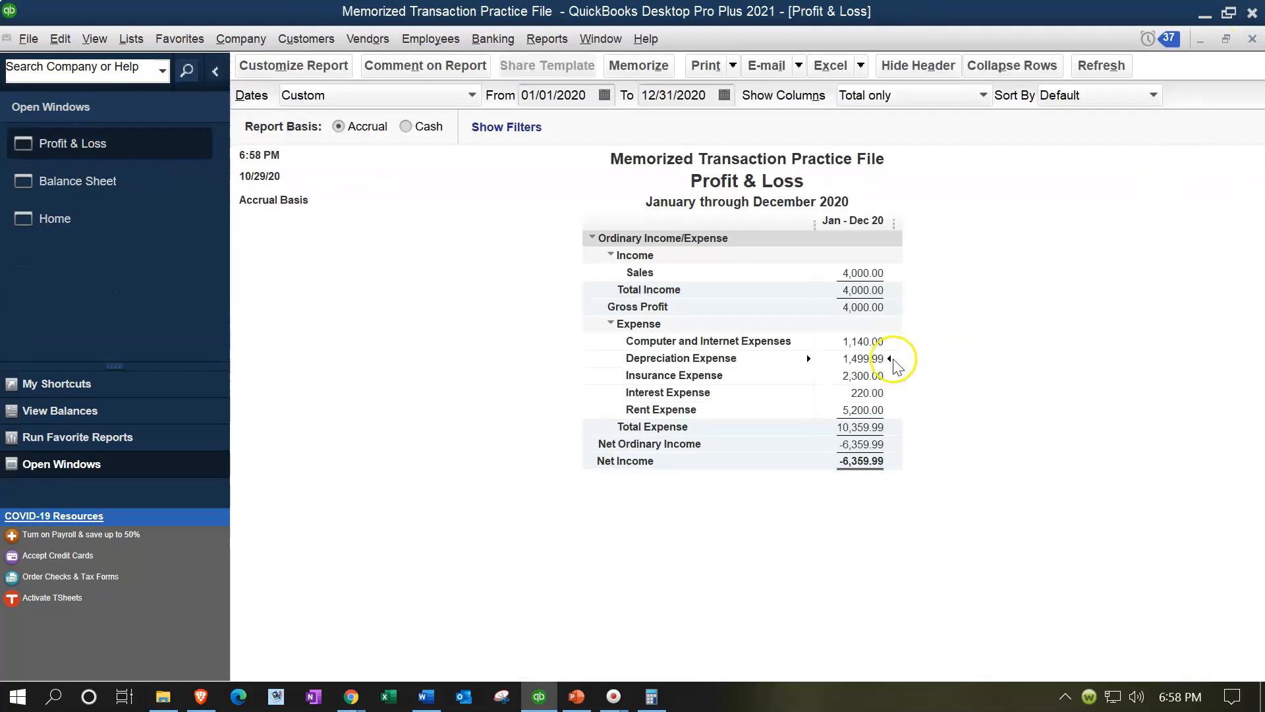
- Check the April entry in the transaction detail behind Depreciation Expense, and close the detail report
double_click(894, 360)
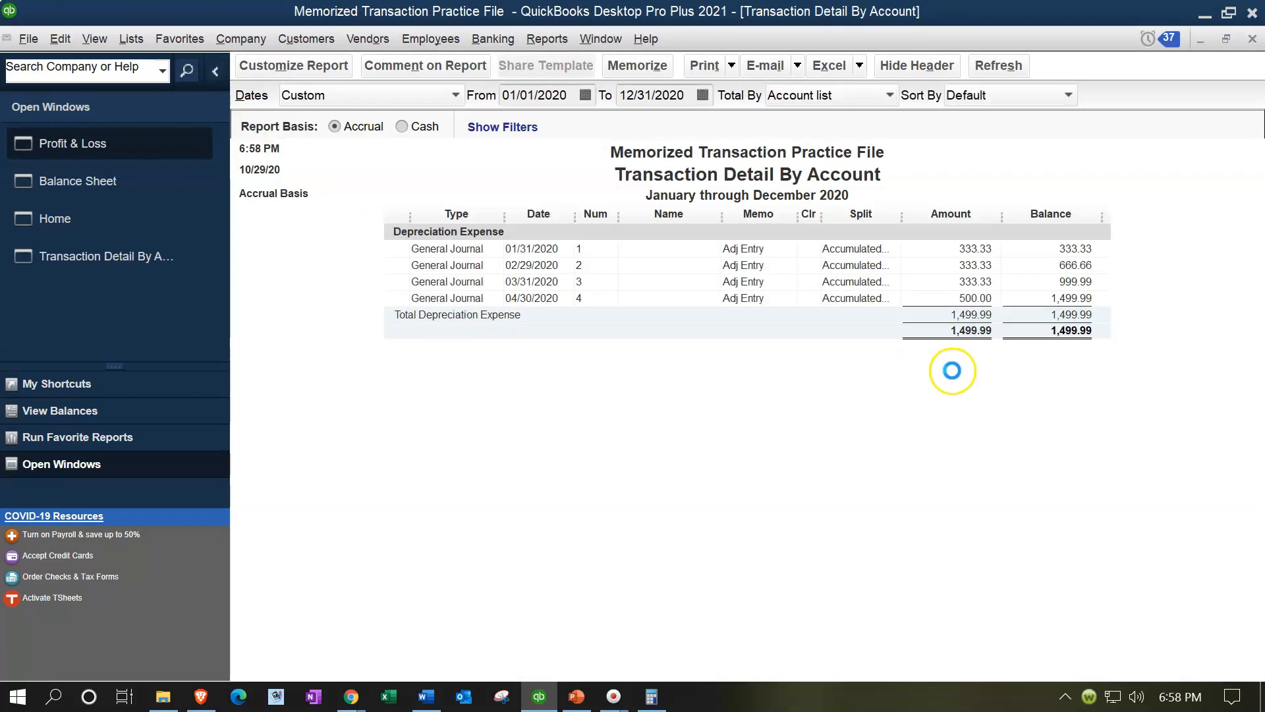
left_click(986, 306)
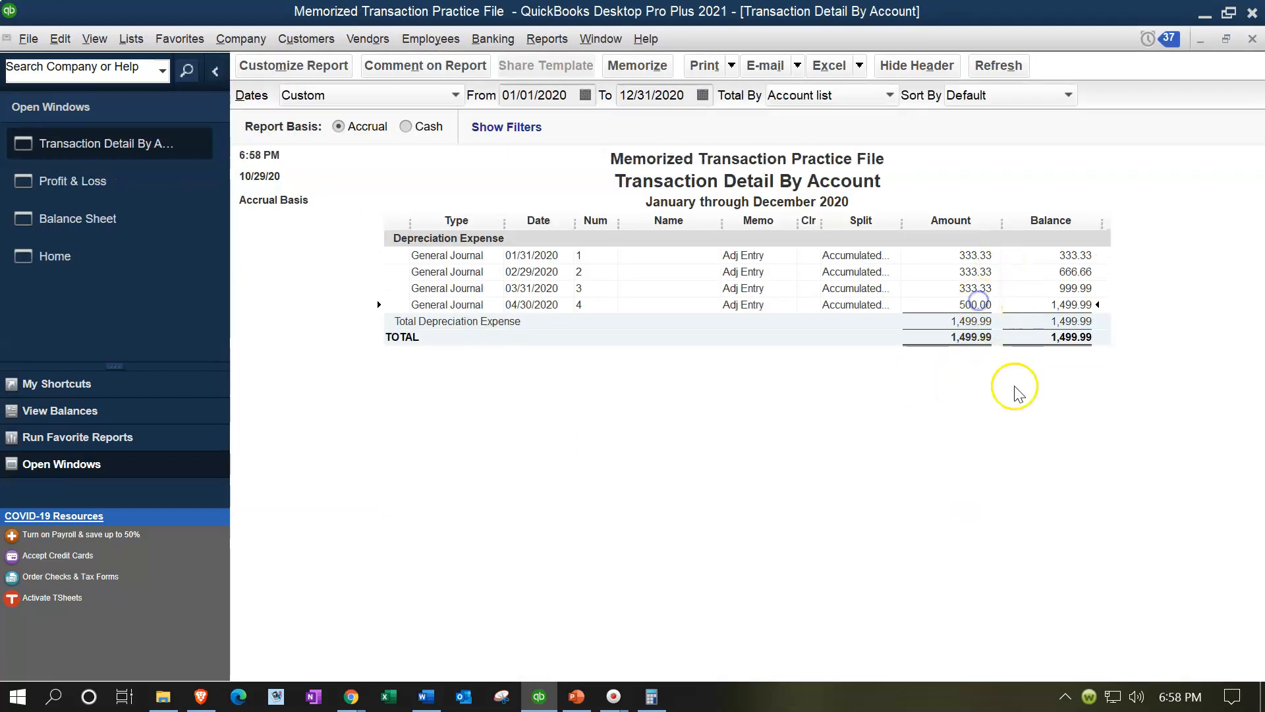
left_click(1254, 40)
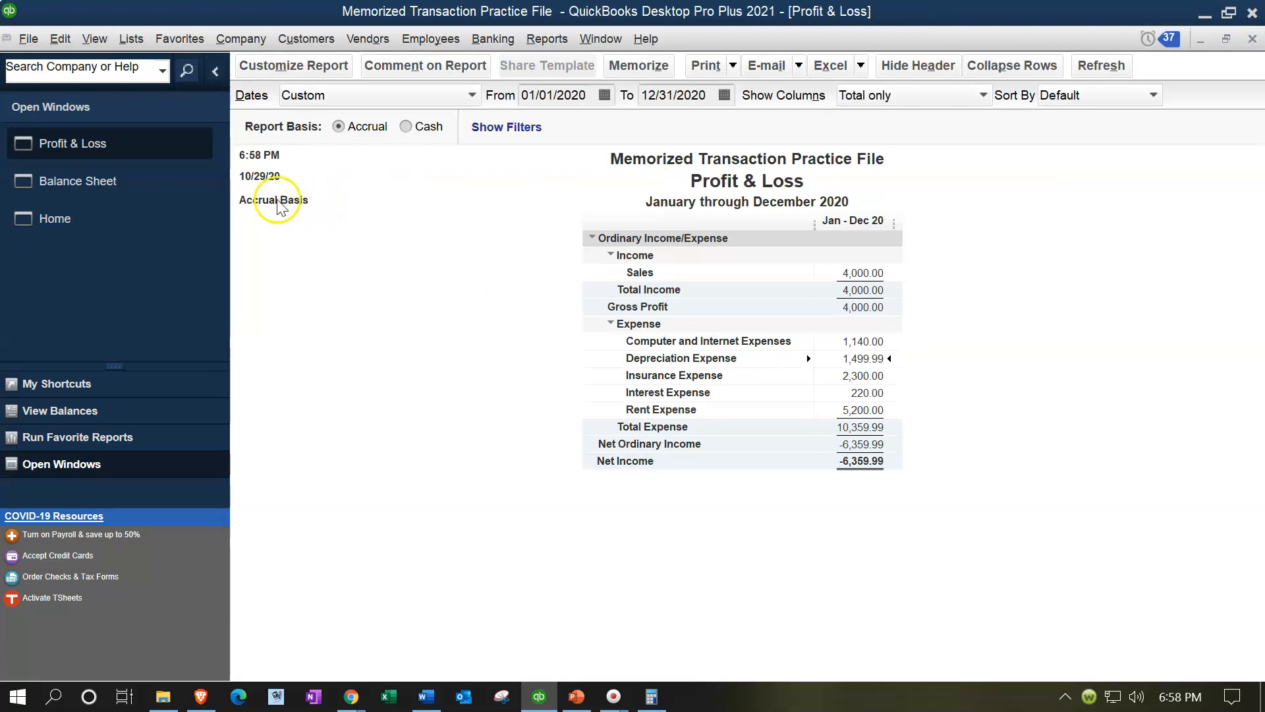
- Start a new check from the Checking account and quick-add Liability Inturance Co as its payee
left_click(133, 230)
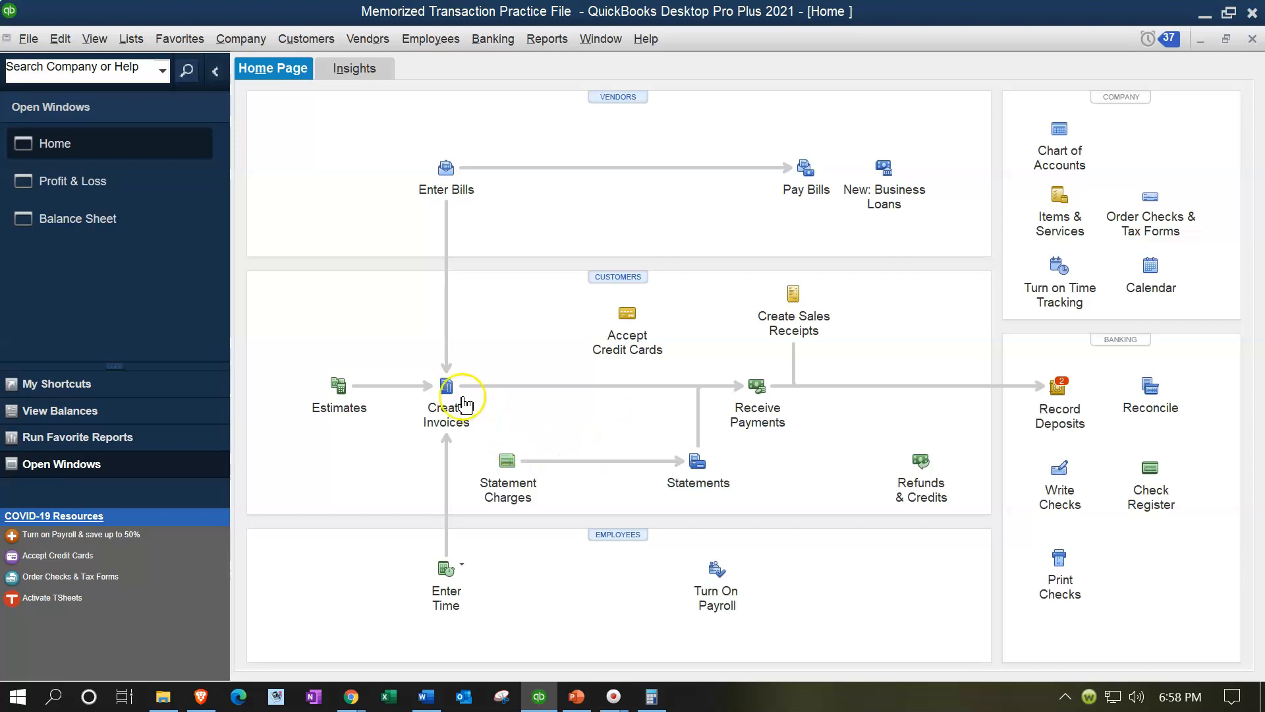
left_click(1060, 474)
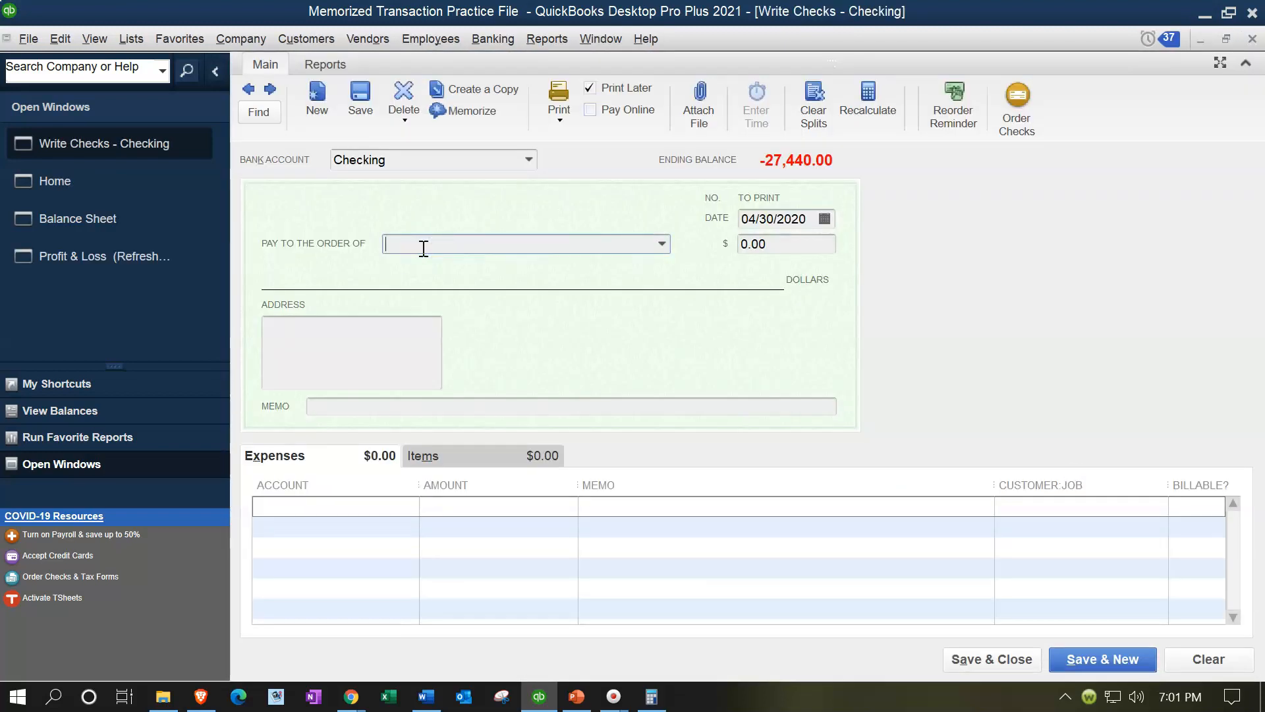
type("Liability Inturance Co")
key("Tab")
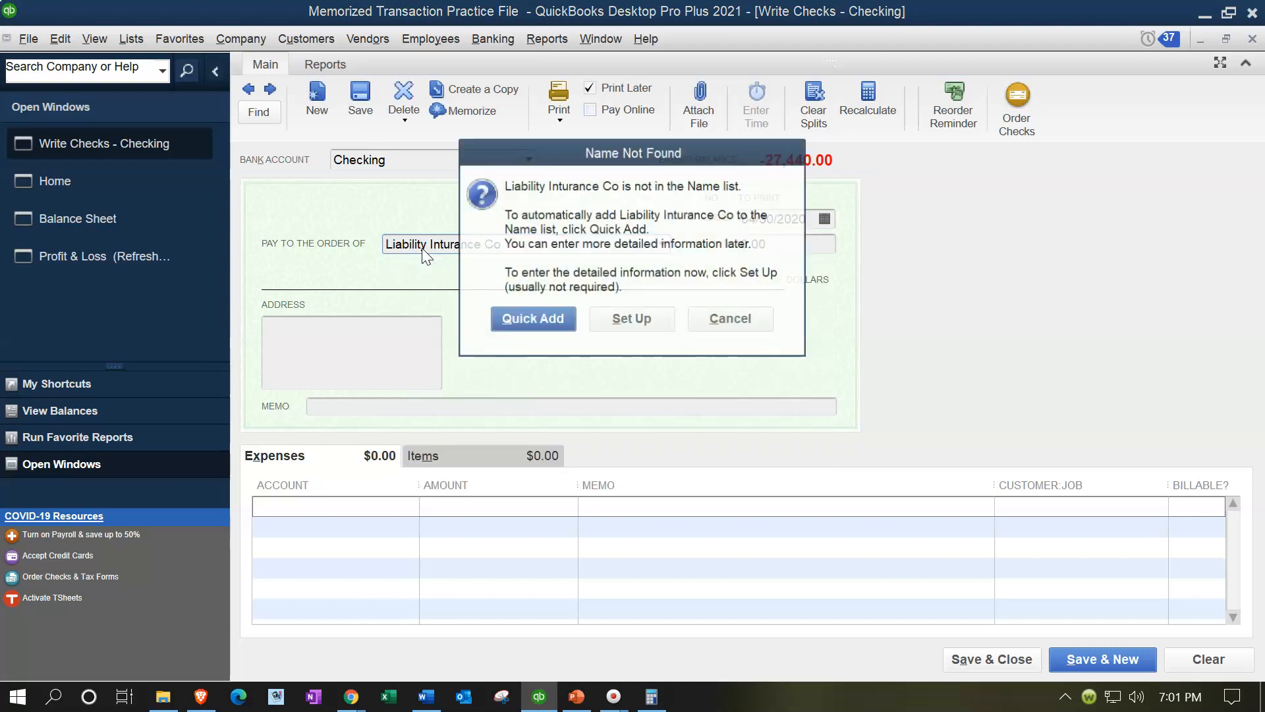
key("Return")
key("Return")
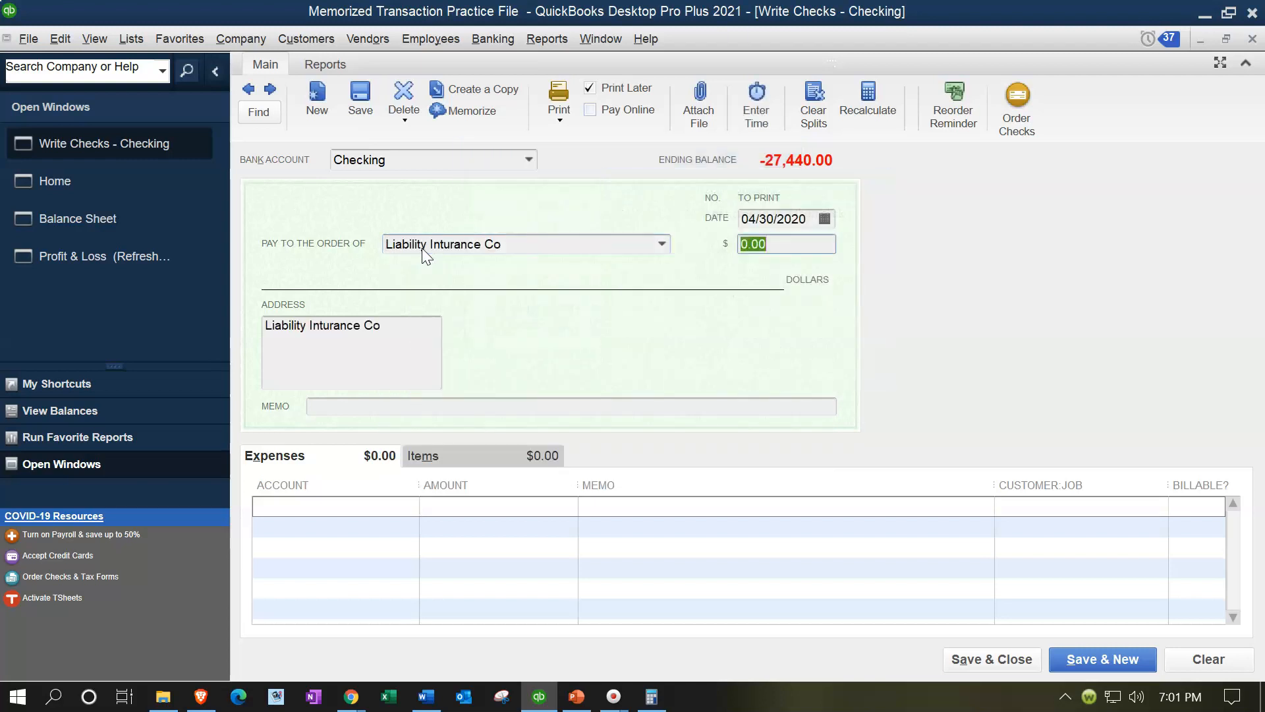
- Set the amount of the Liability Inturance Co check to 12,000
type("12,")
type("000")
key("Tab")
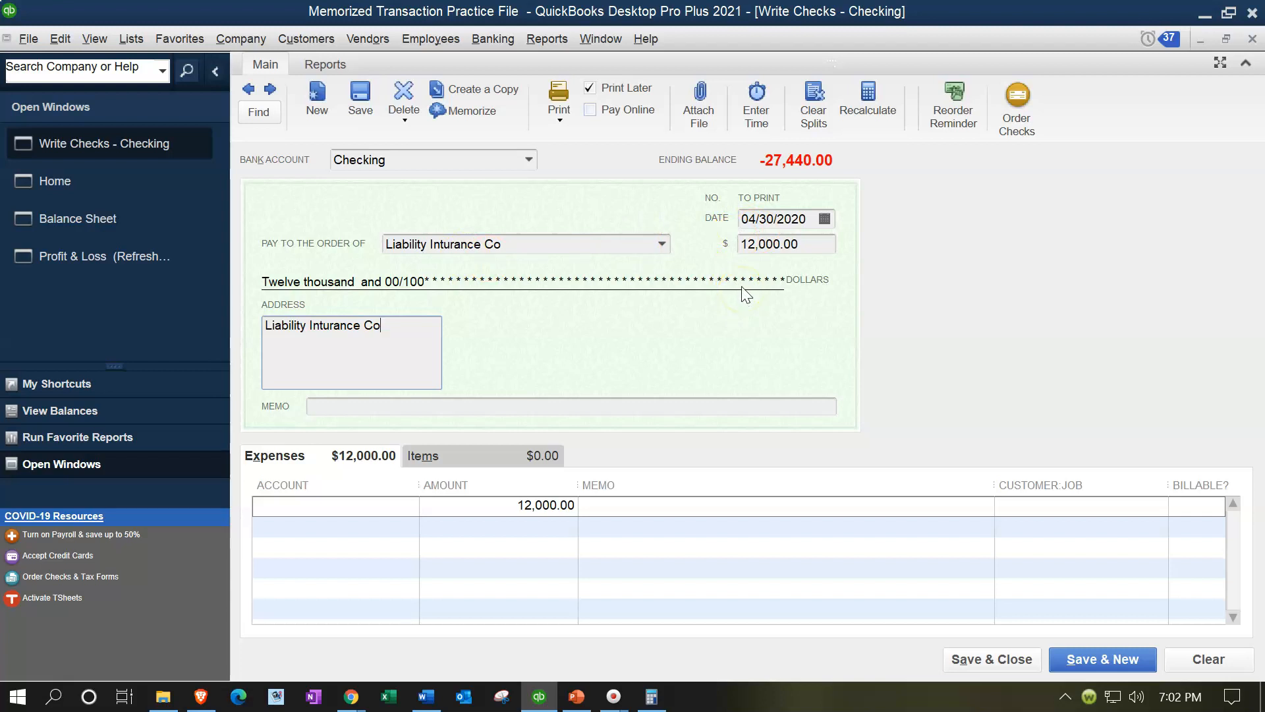
- Assign the check's expense line to a new account named Insurance Prepayment, created with the type Other Current Asset
left_click(352, 505)
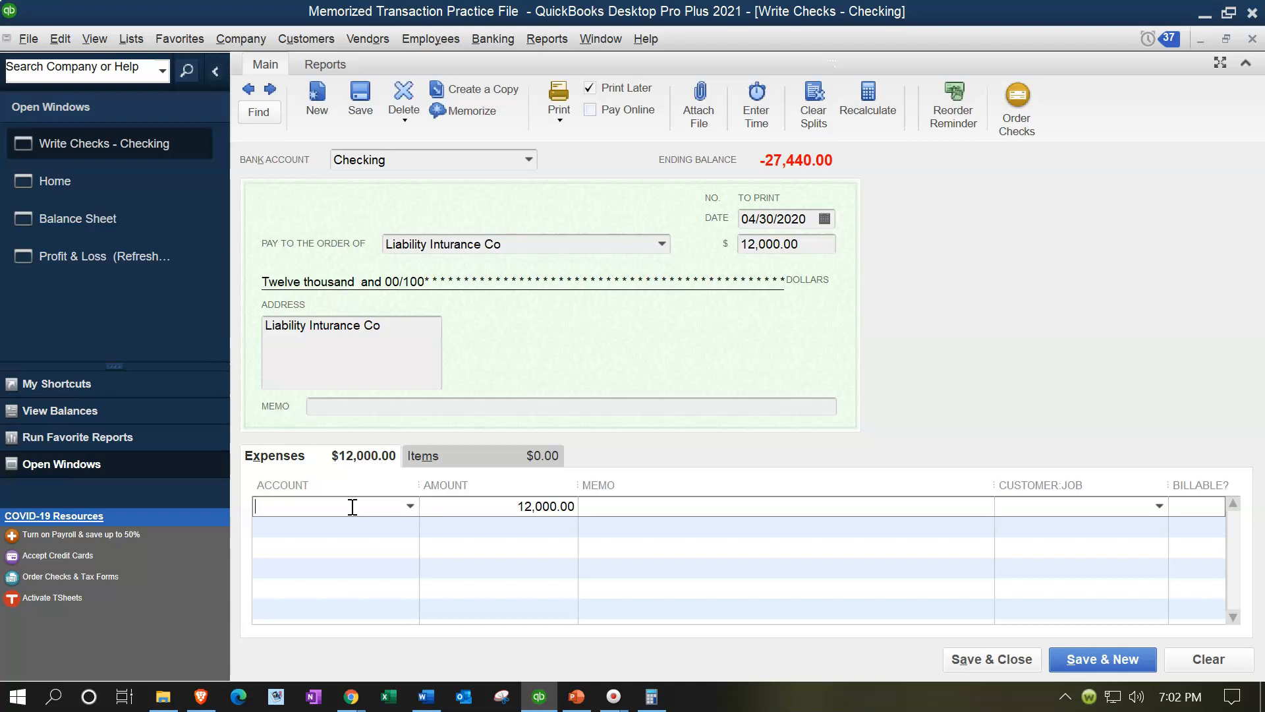
type("Insurance ")
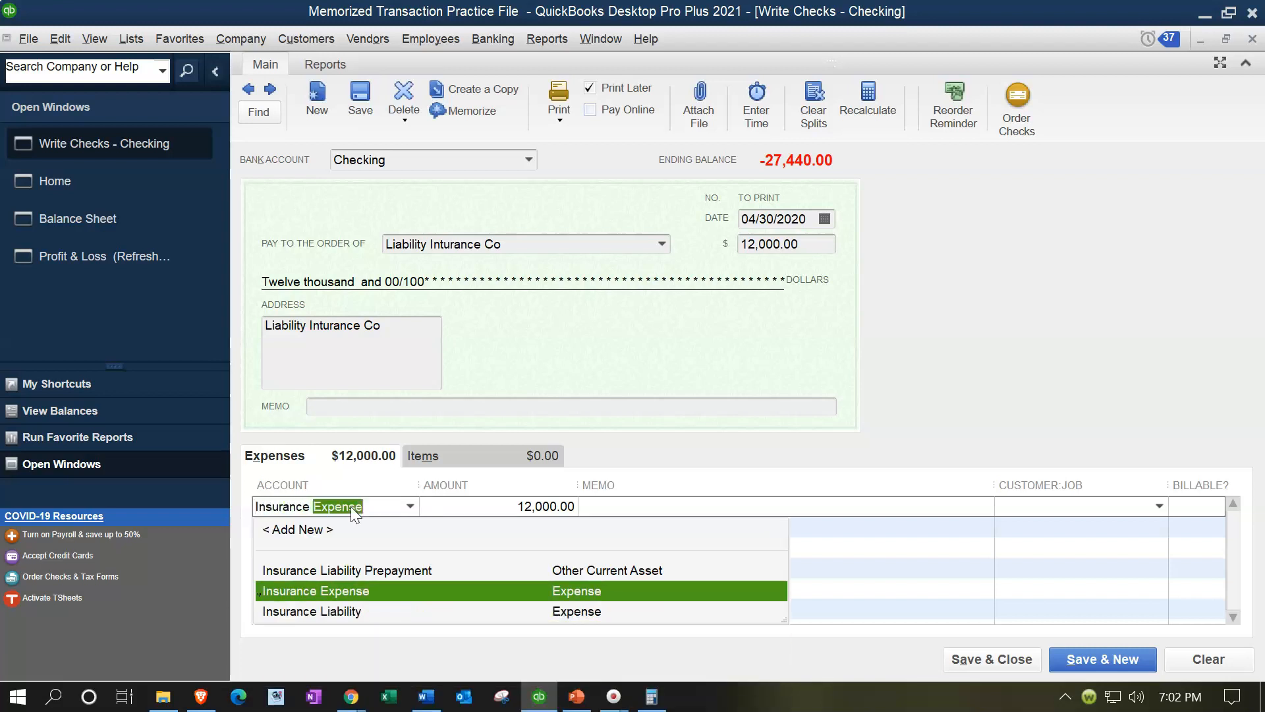
type("Prepayment")
key("Tab")
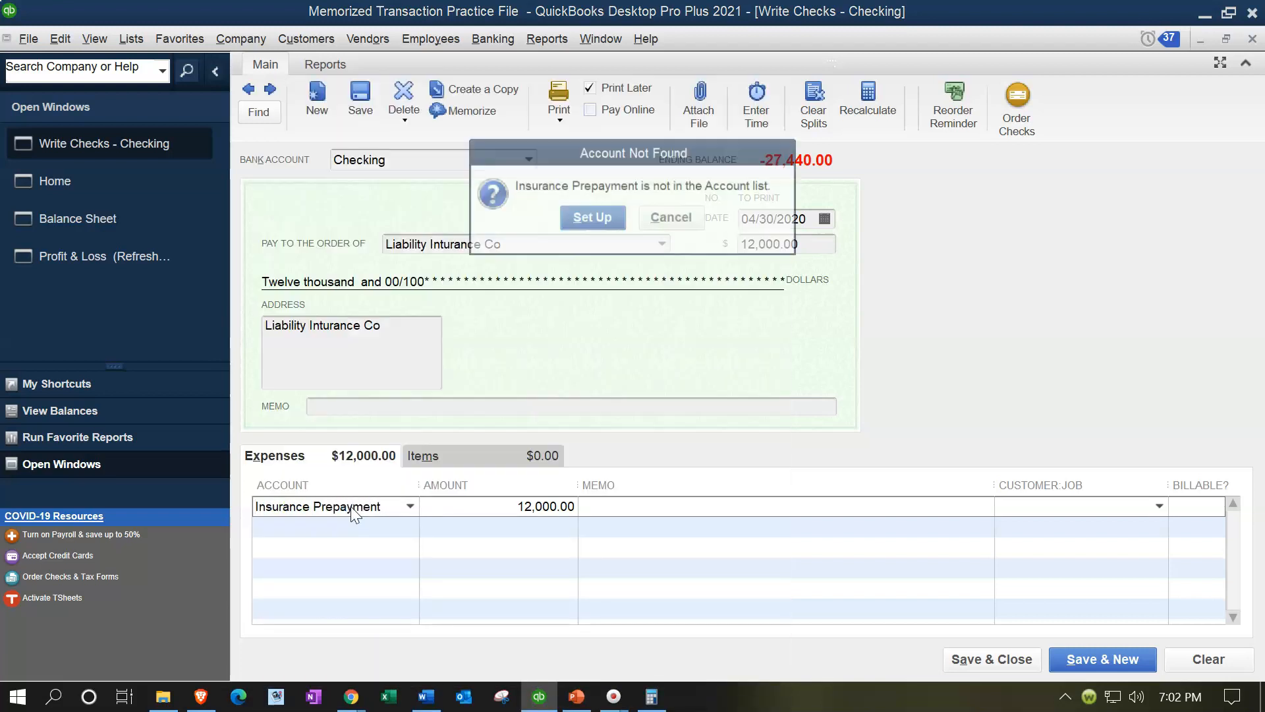
left_click(598, 231)
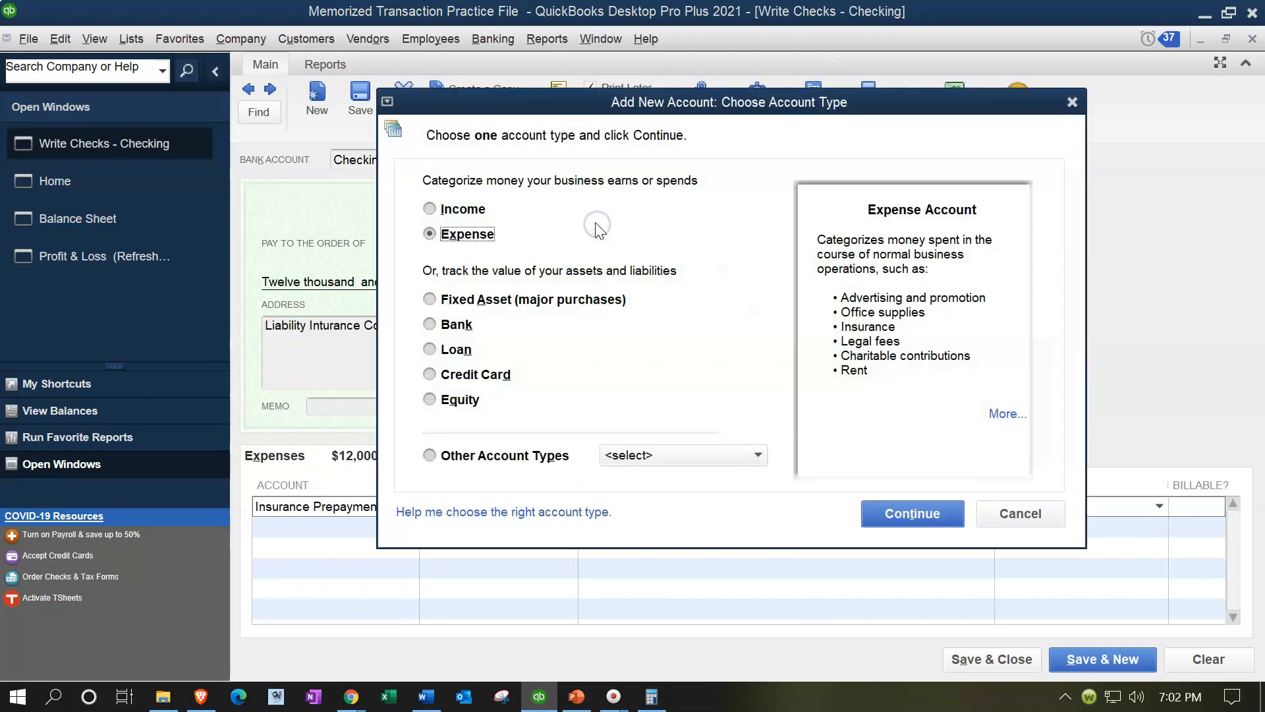
left_click(697, 464)
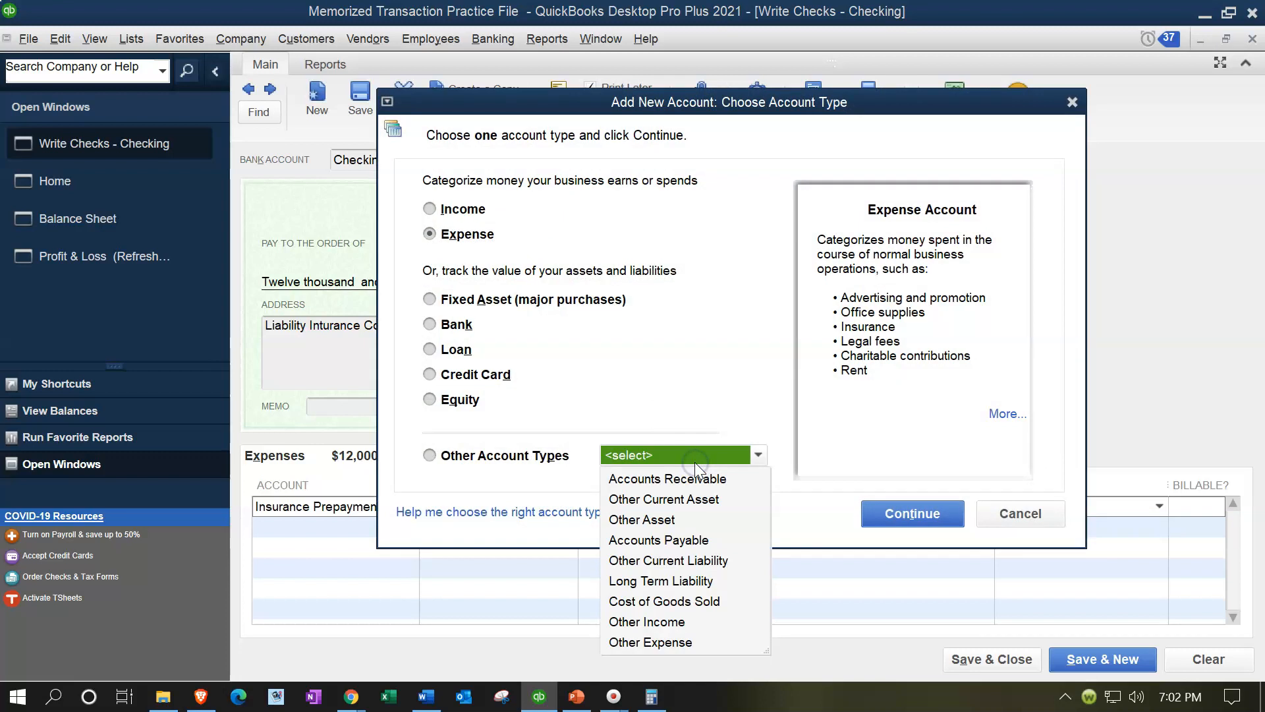
left_click(661, 501)
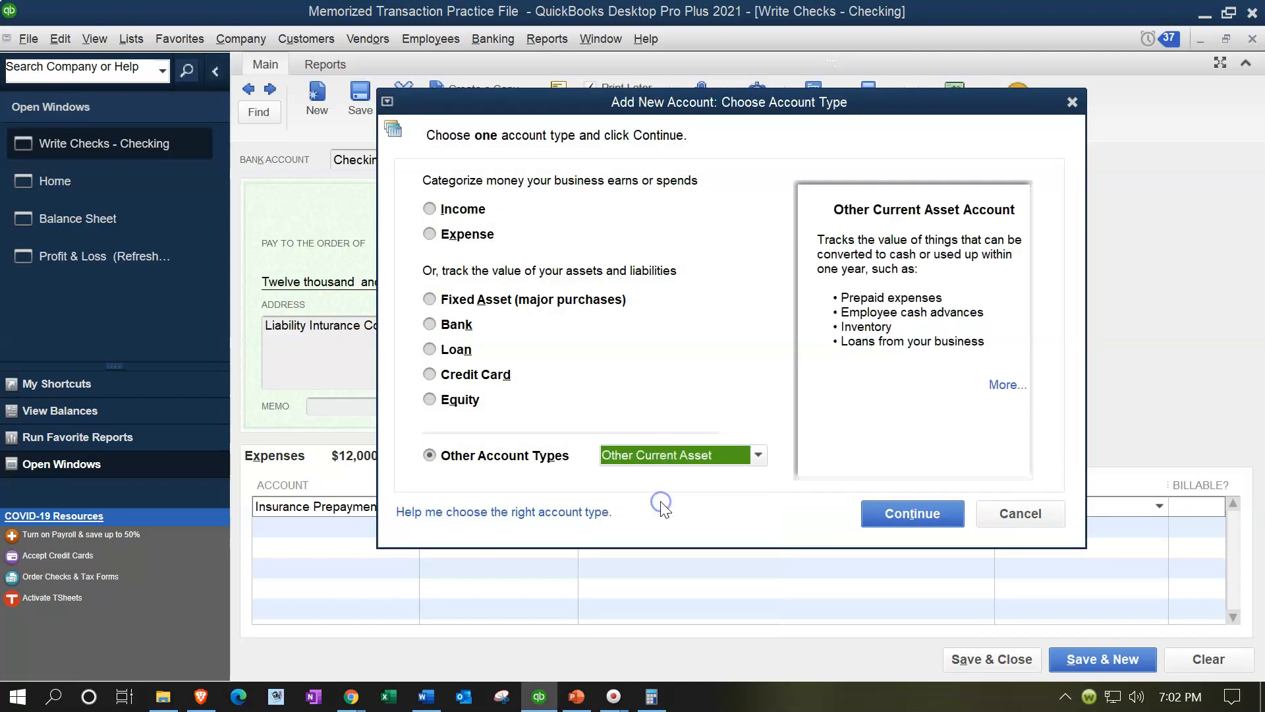
left_click(912, 514)
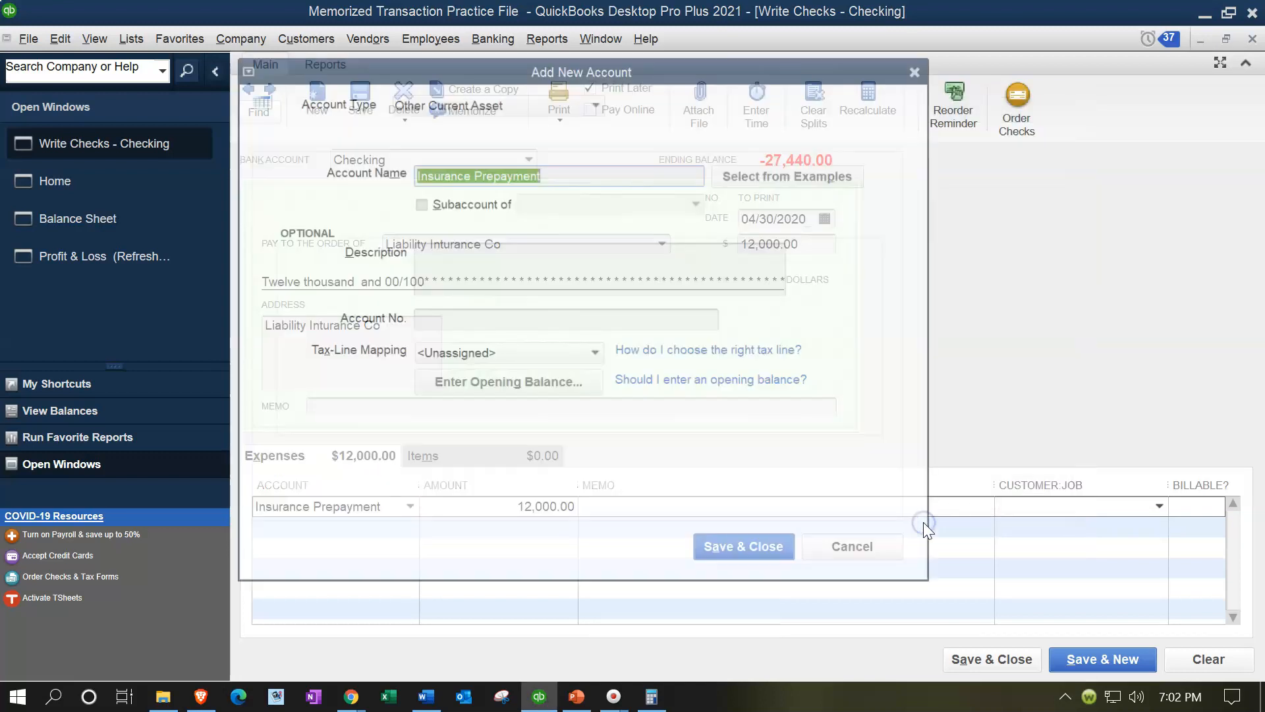
left_click(713, 557)
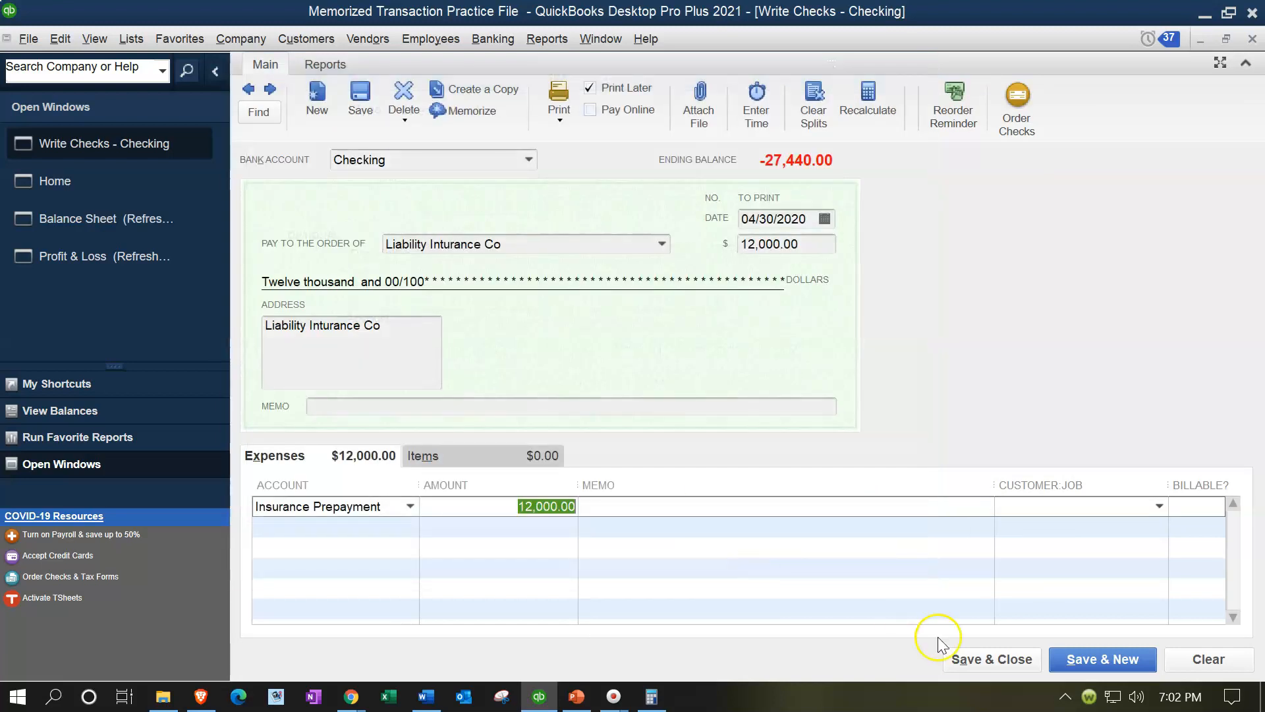
- Save and close the check, accepting the past date, and refresh the Balance Sheet to check Insurance Prepayment
left_click(986, 658)
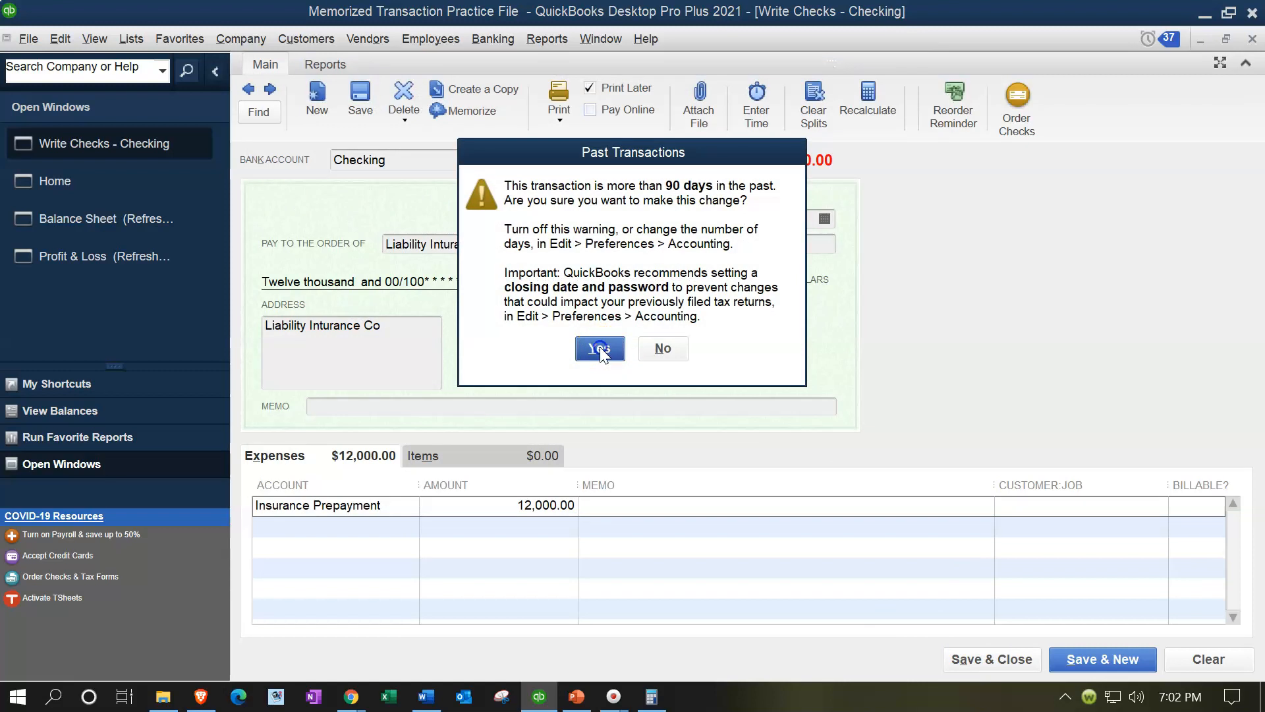
left_click(600, 348)
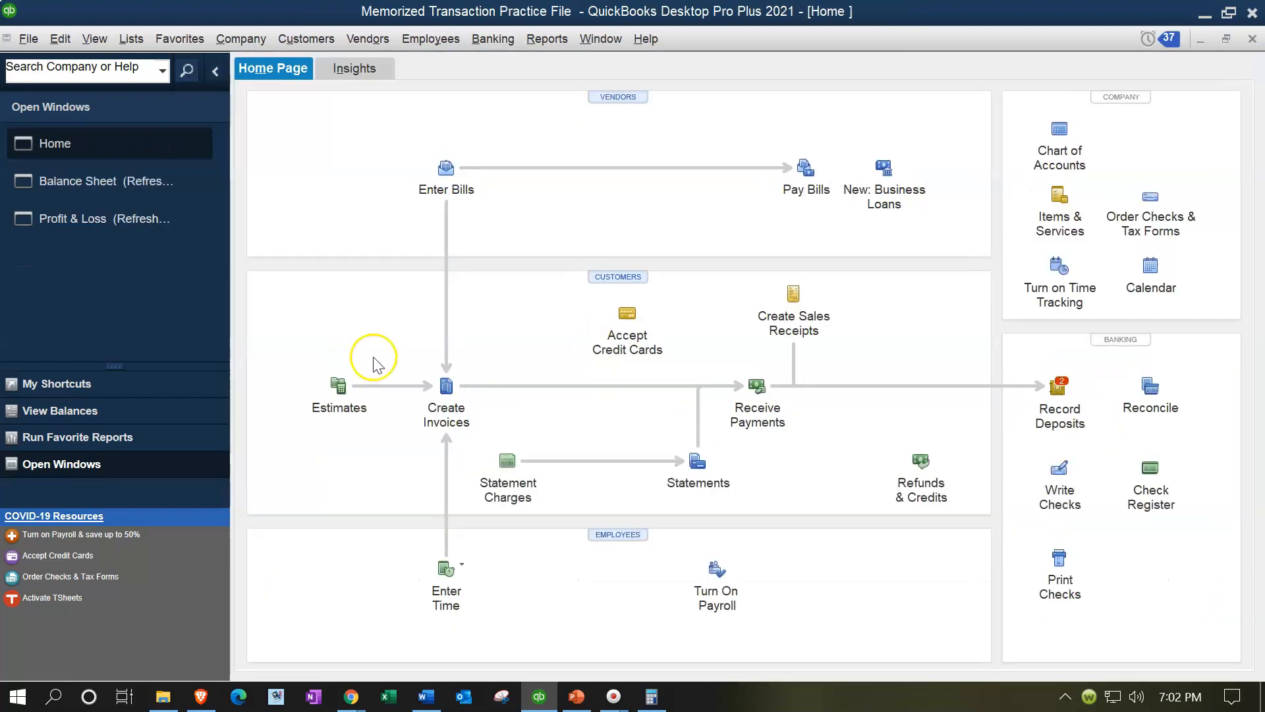
left_click(100, 188)
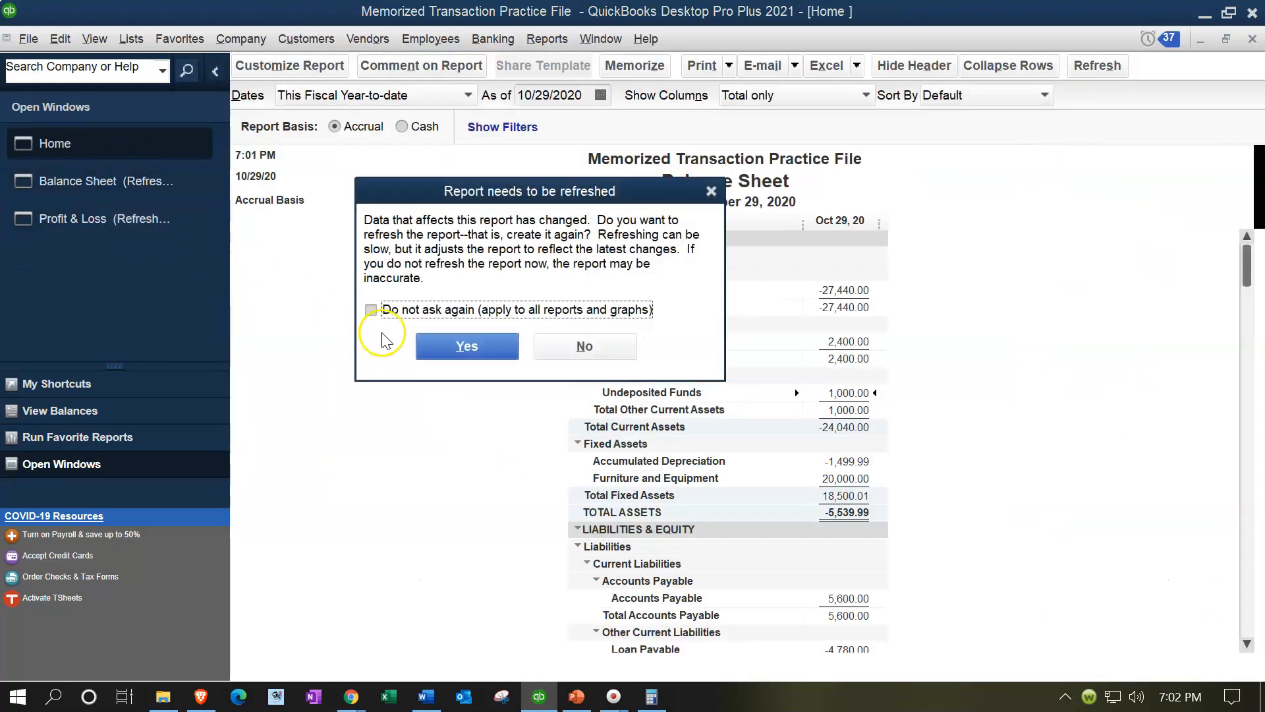
left_click(433, 348)
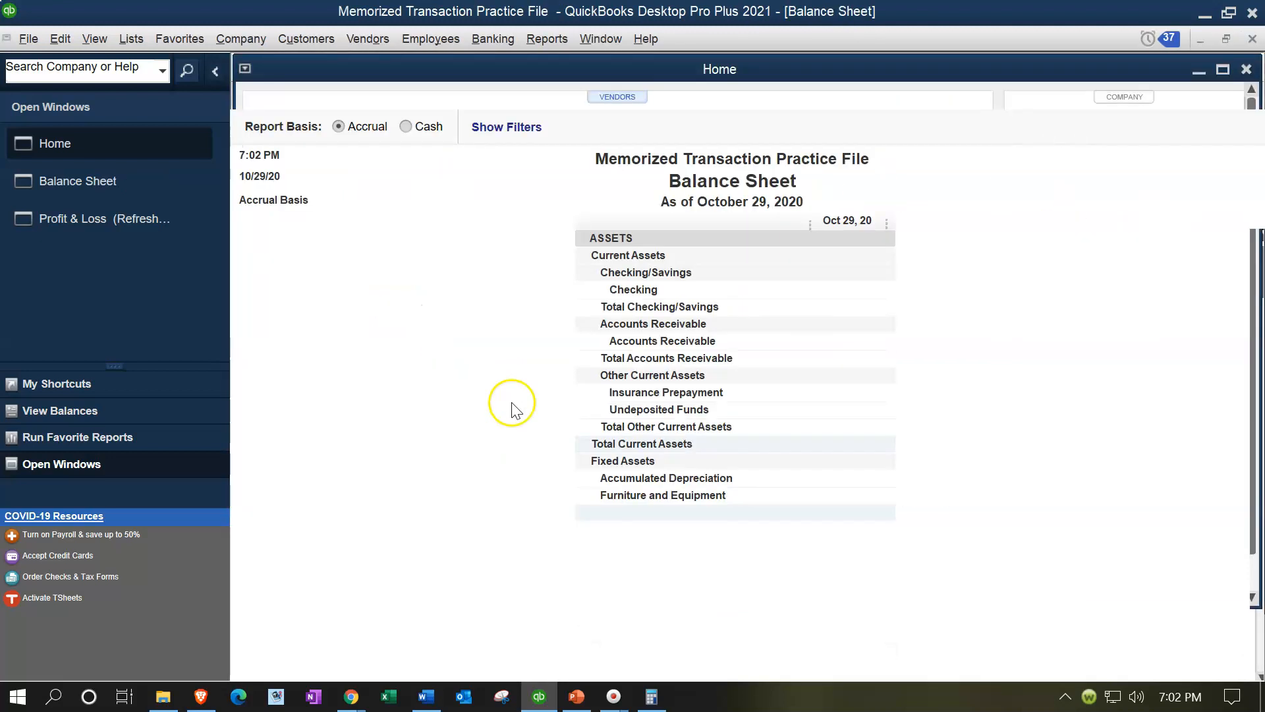
left_click(835, 394)
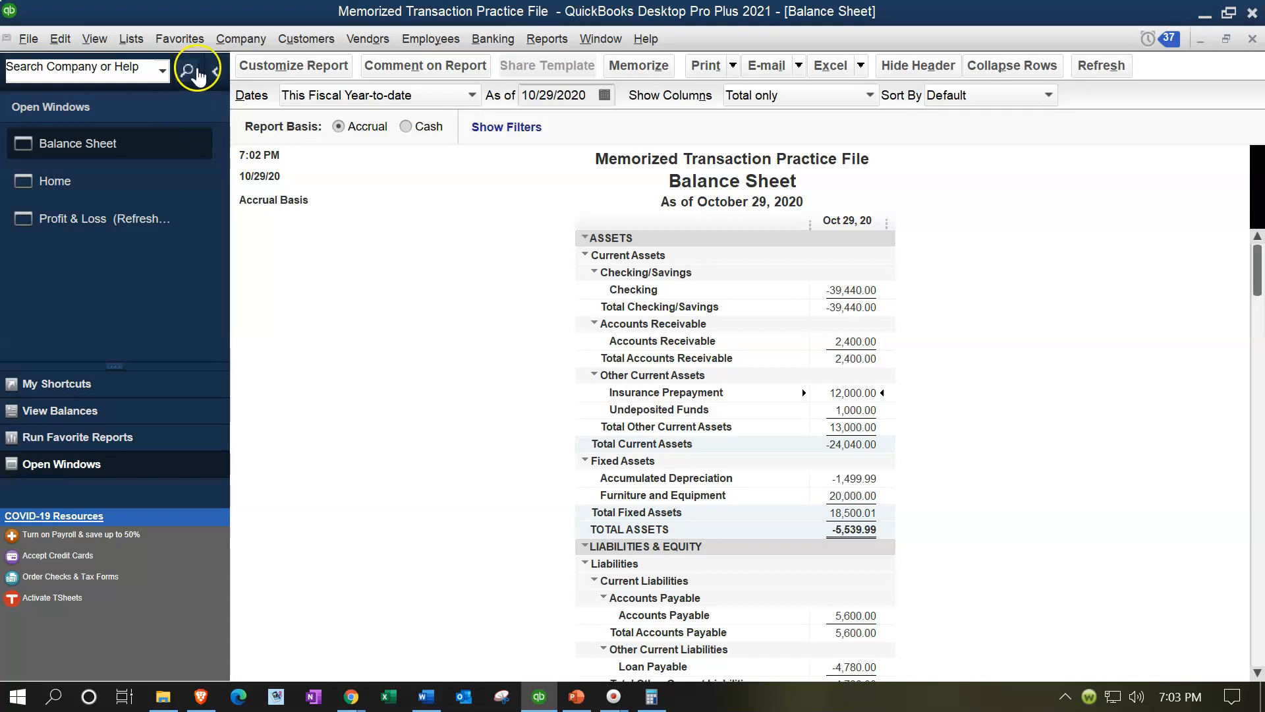
- Start a new general journal entry dated 05/31/2020, dismissing the notice about automatic entry numbers
left_click(236, 39)
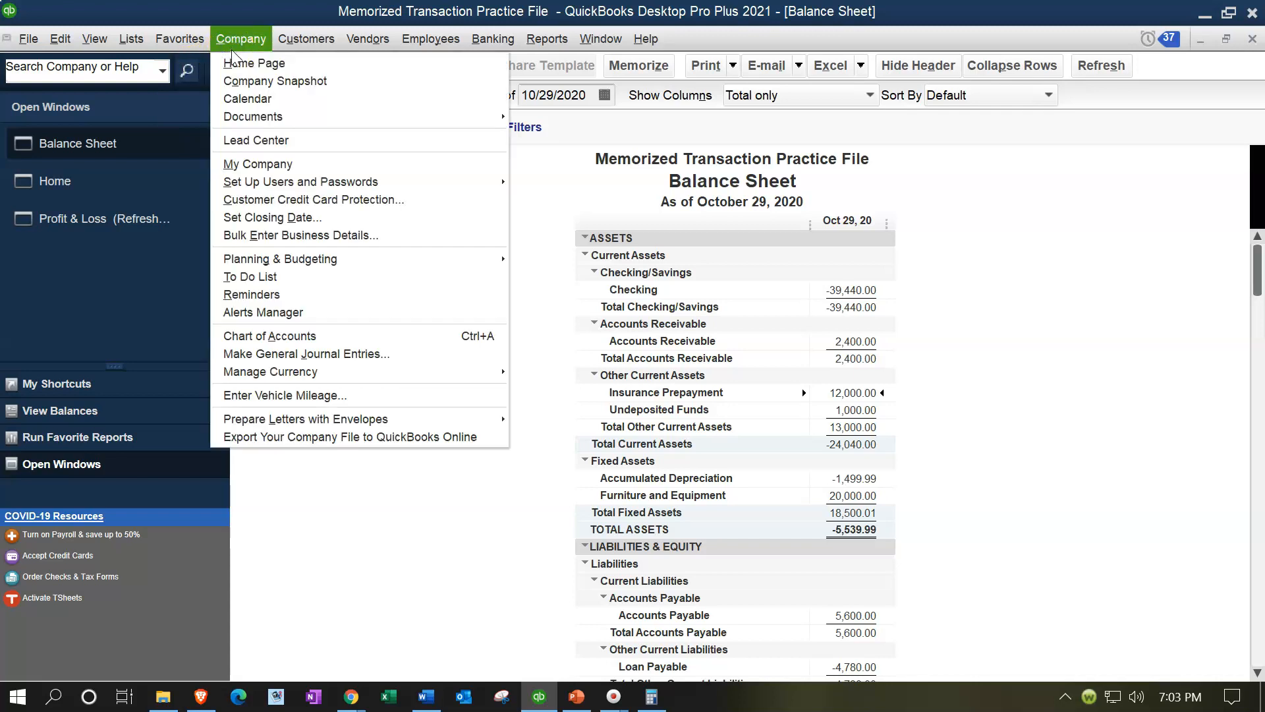
left_click(290, 355)
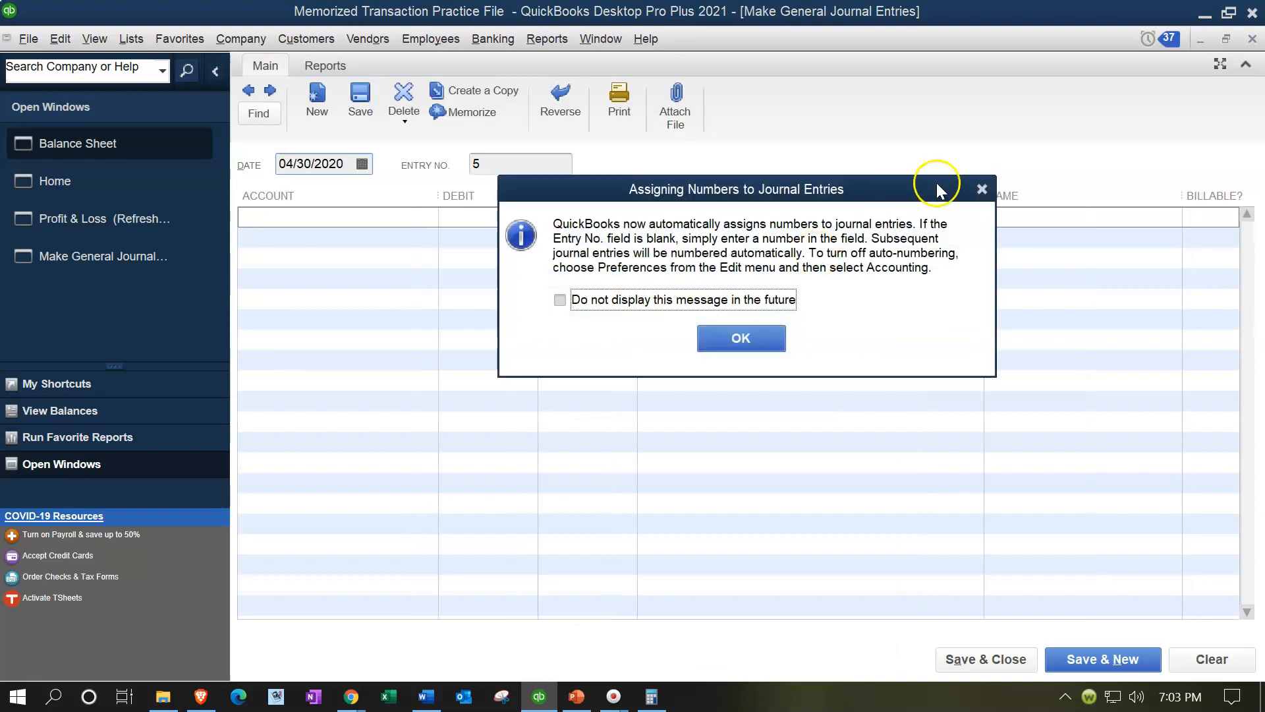
left_click(980, 191)
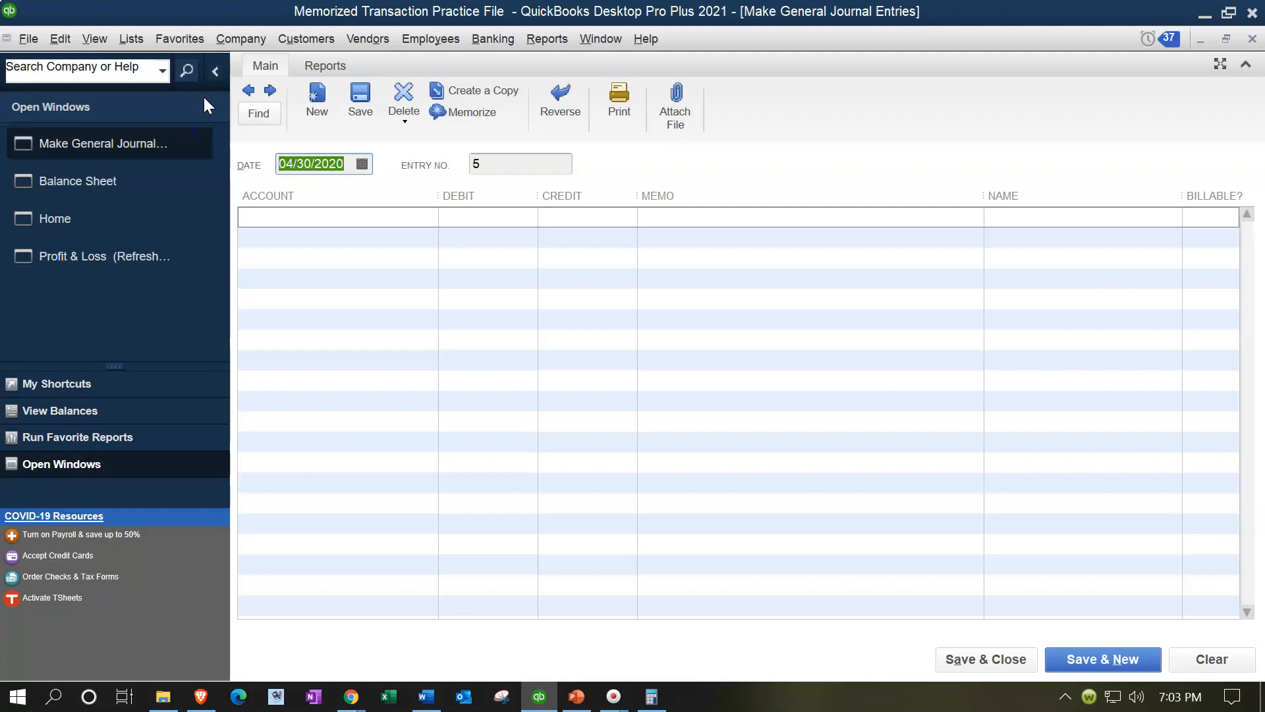
type("053120")
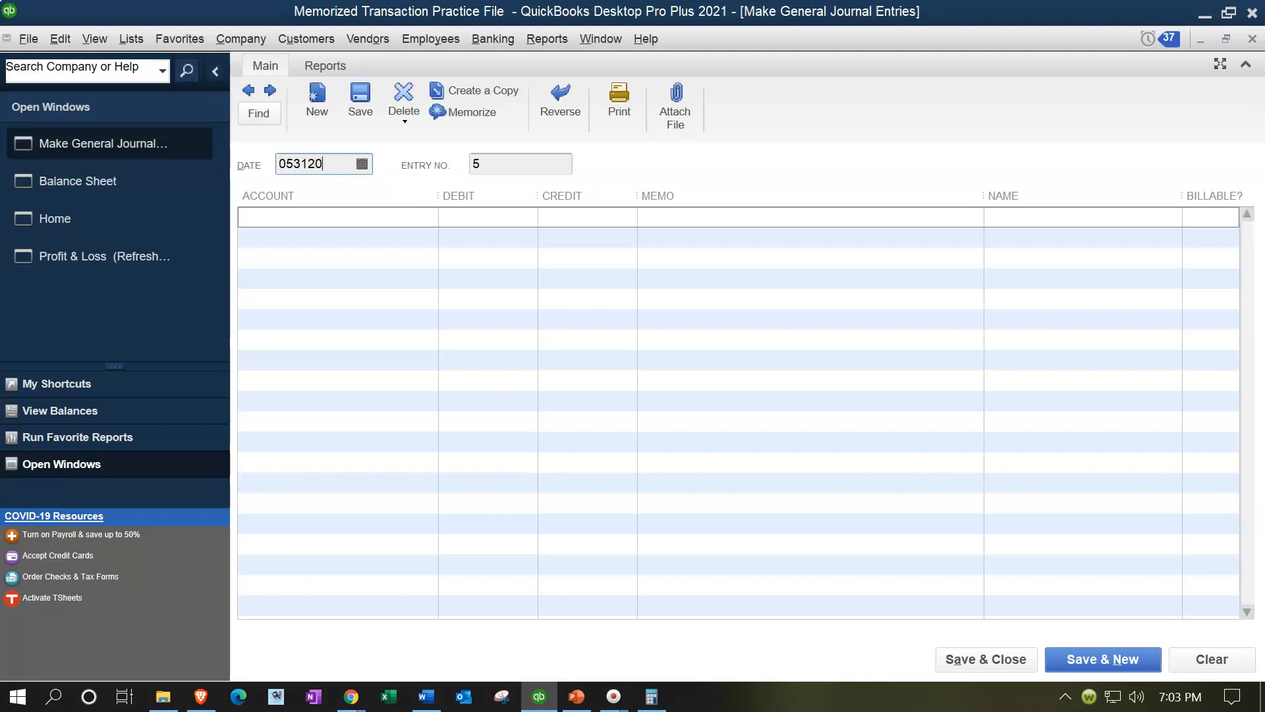
key("Tab")
key("Tab")
- Enter Liability Insurance as the first line's account, setting it up as a new Expense account
type("Liabi")
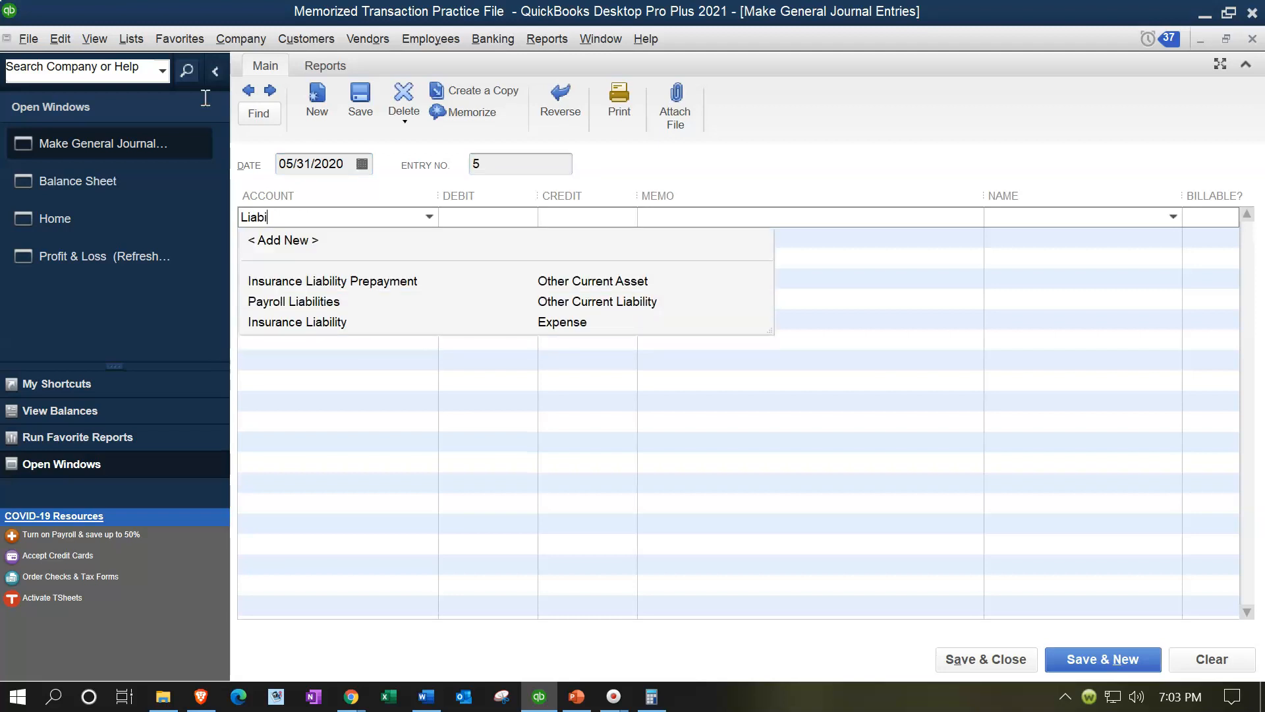
type("lity Insurance")
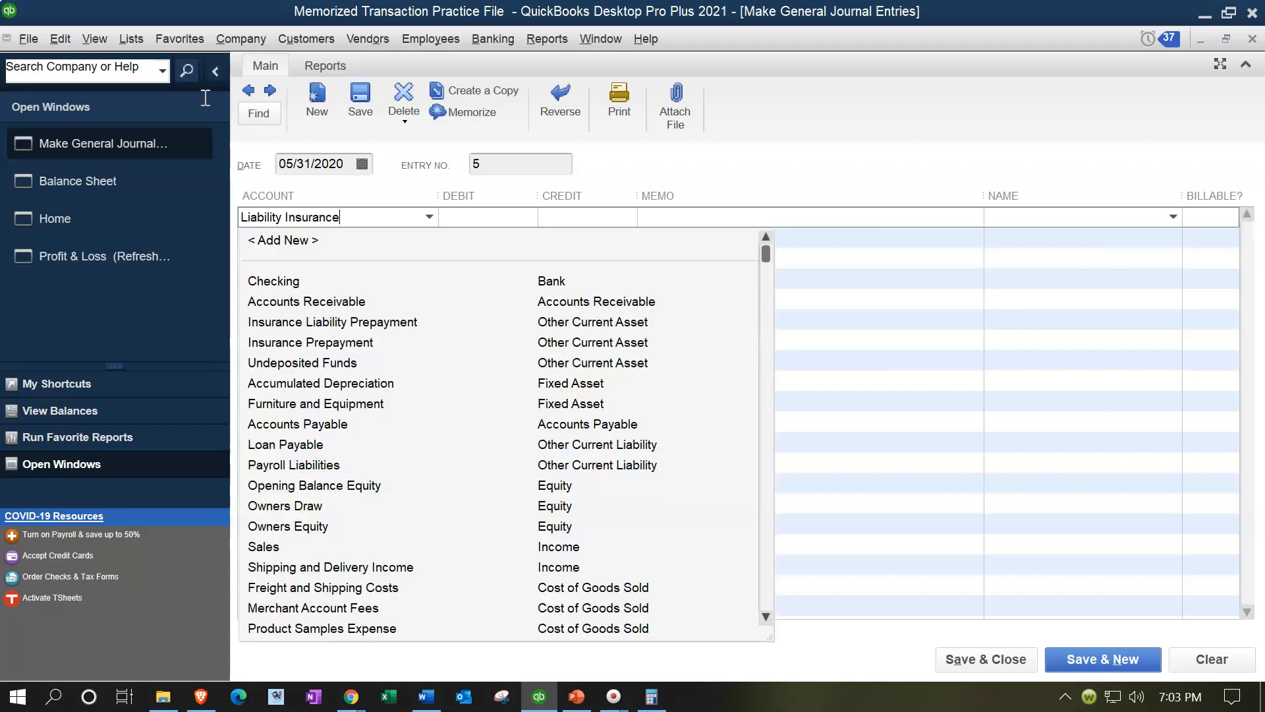
key("Tab")
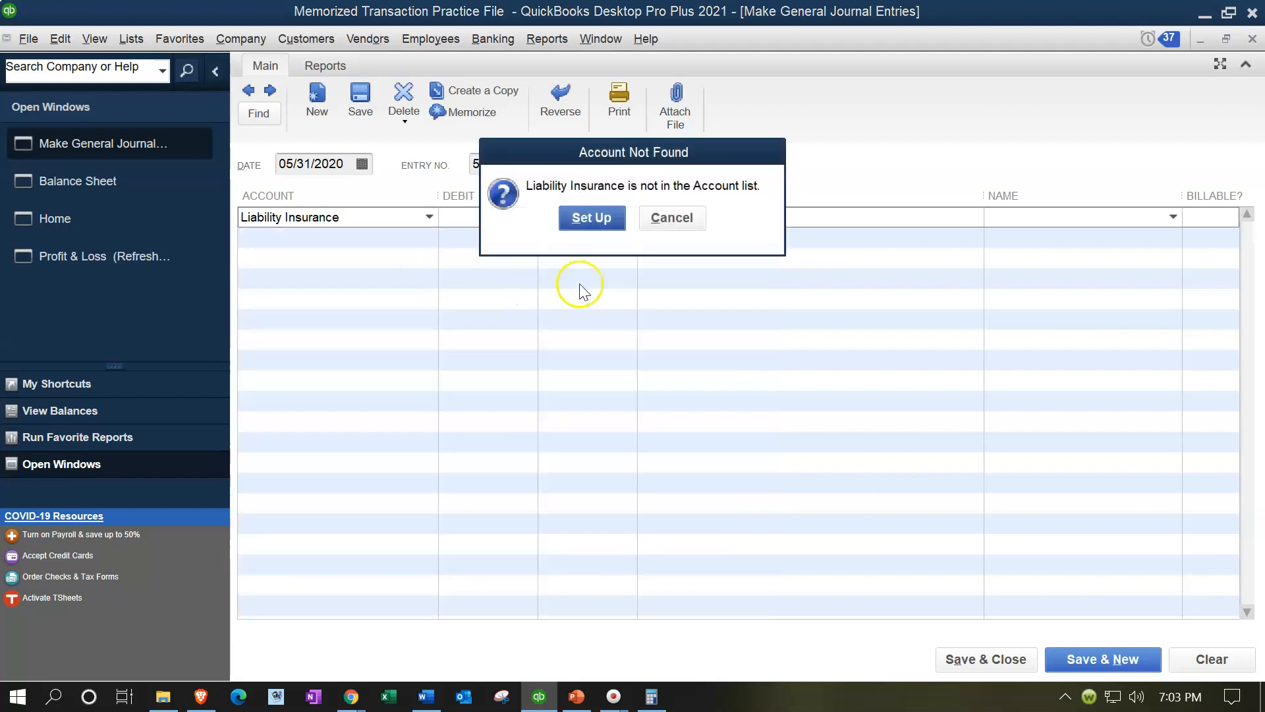
left_click(593, 217)
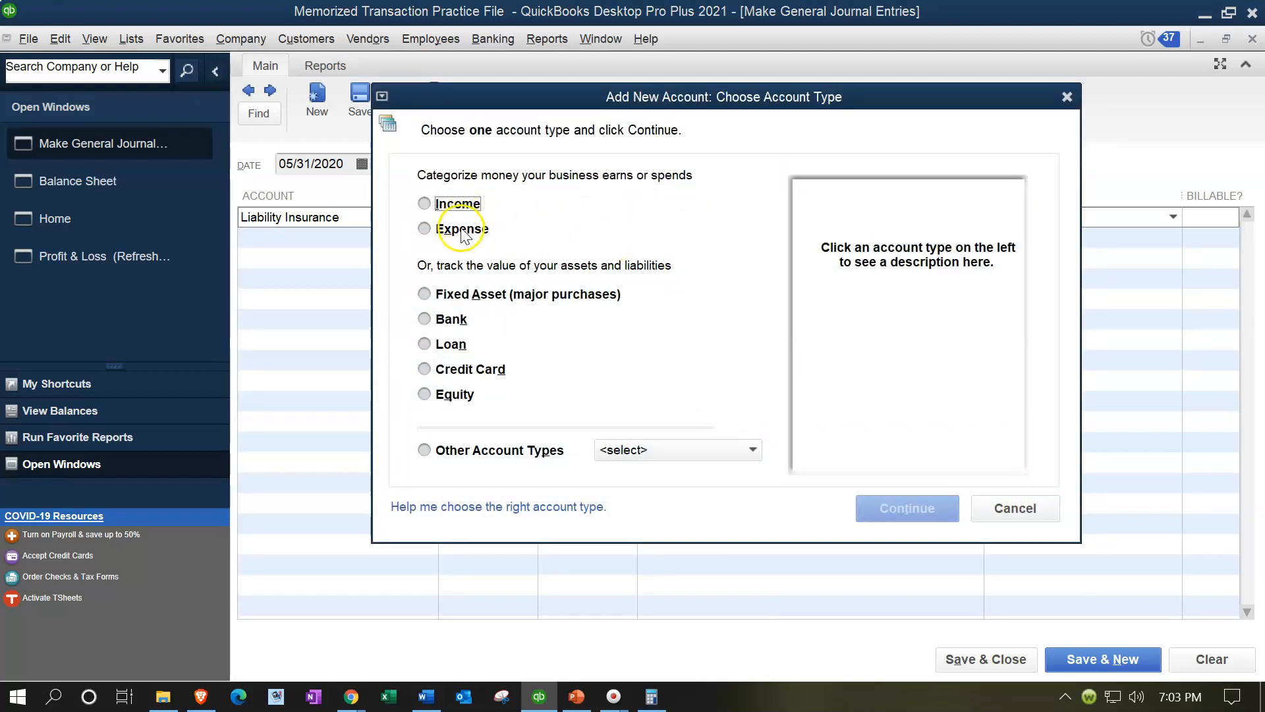
left_click(461, 229)
left_click(879, 508)
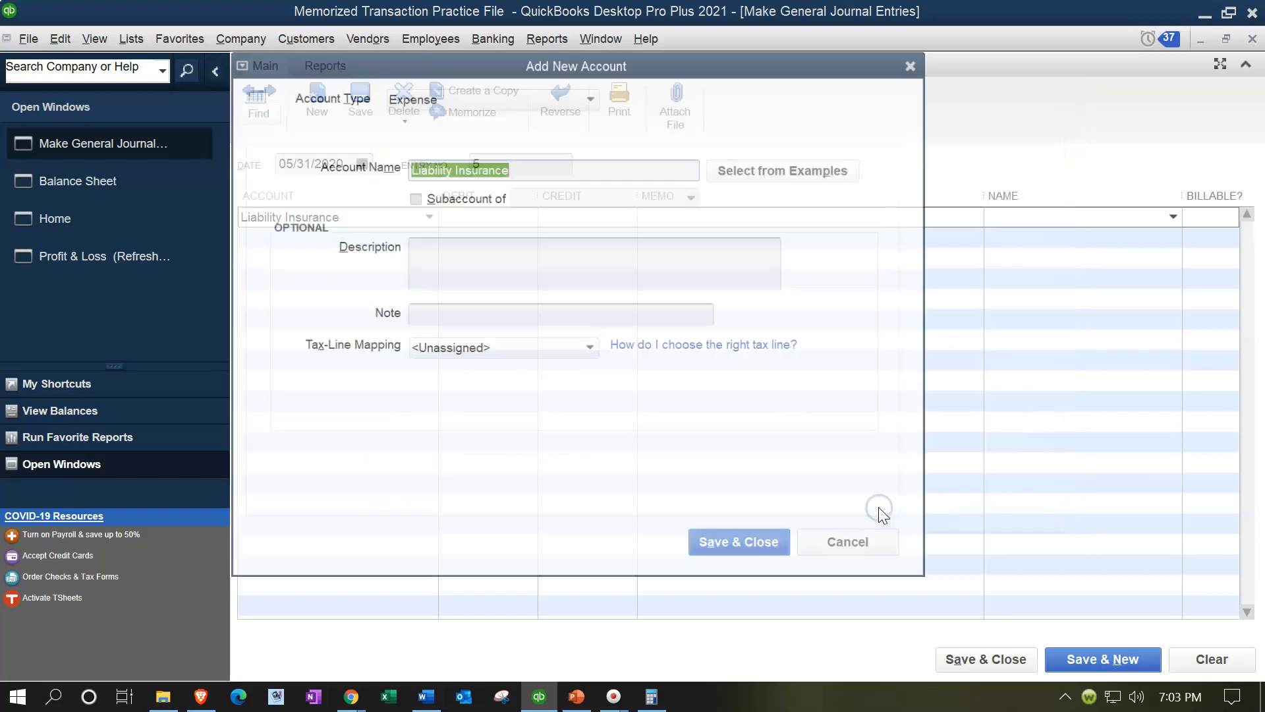
left_click(765, 544)
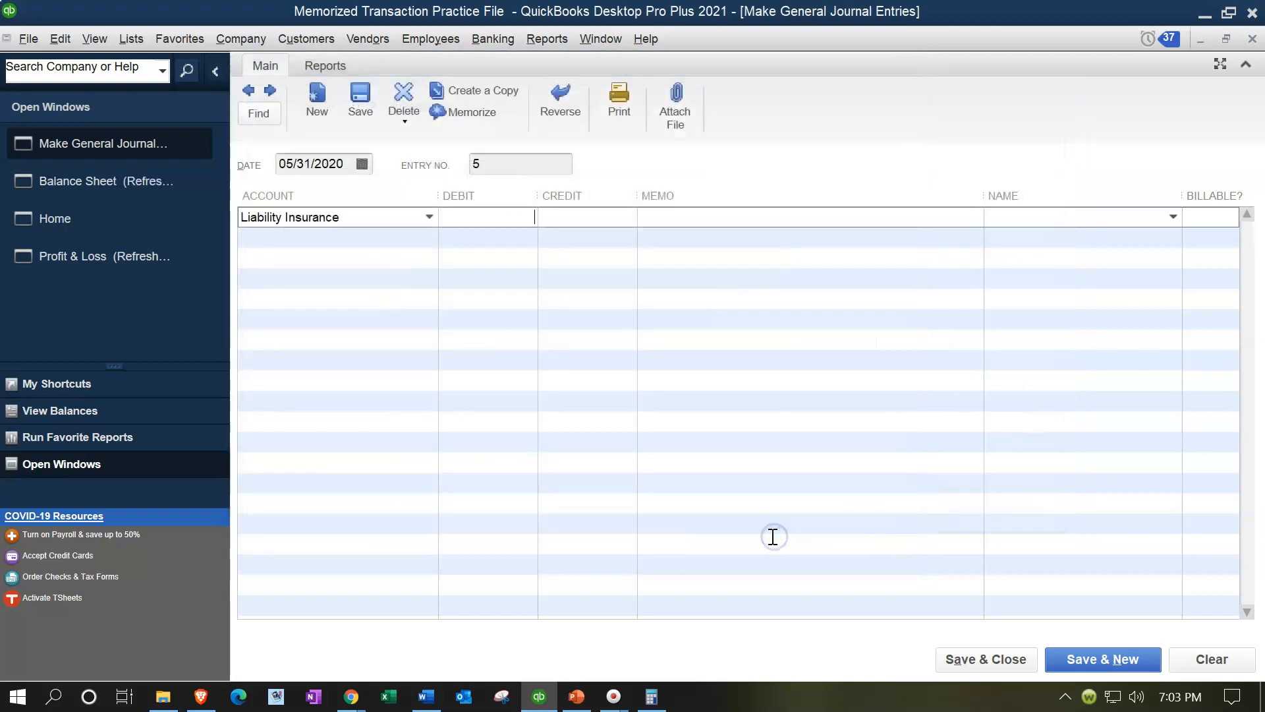
- Debit Liability Insurance for 12000/12, giving 1,000.00, with the memo Adj Entry
type("1200")
type("0/1")
type("2")
key("Return")
key("Tab")
type("A")
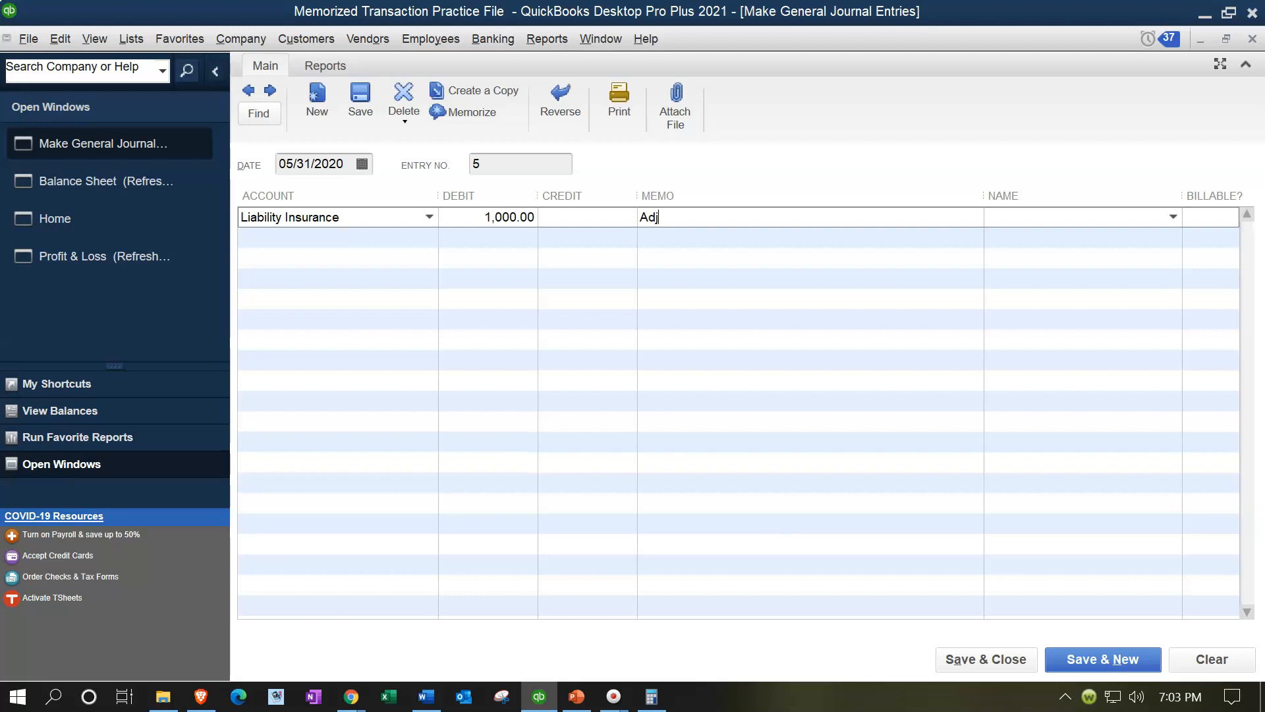
key("Tab")
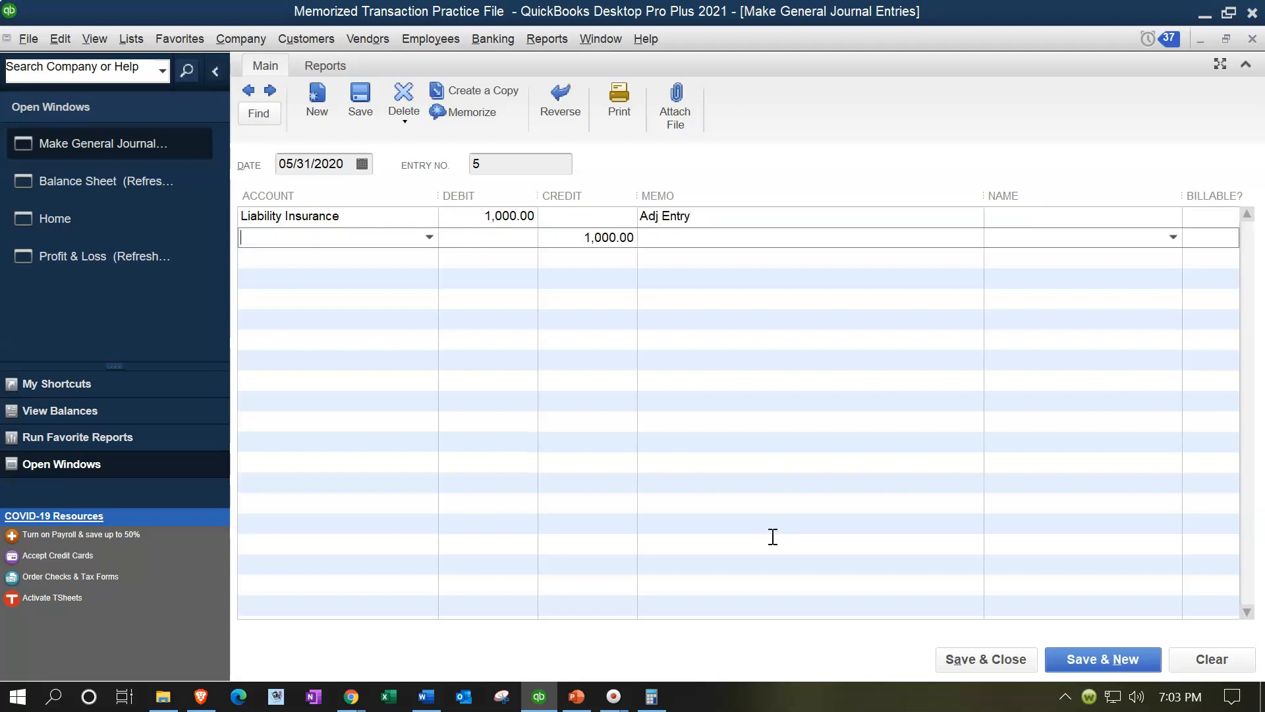
- Credit the 1,000.00 on the second line to Insurance Prepayment, with the memo Adj Entry
type("P")
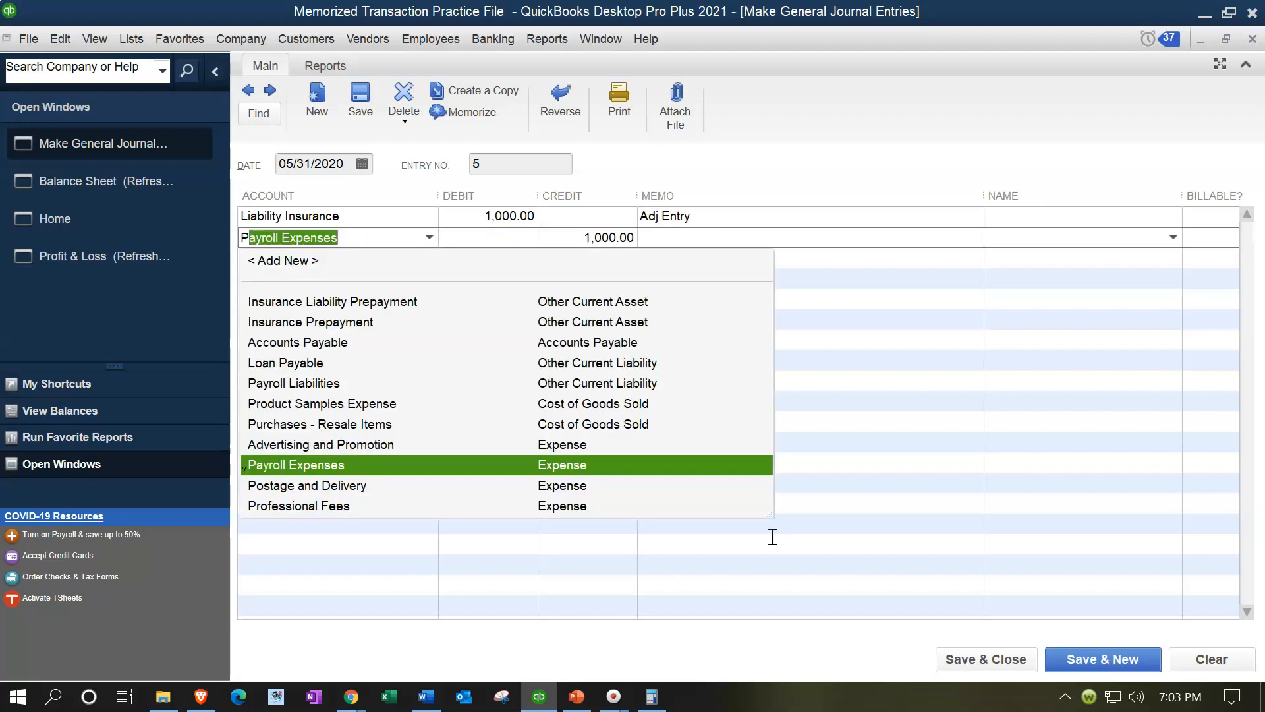
key("BackSpace")
key("BackSpace")
type("Pr")
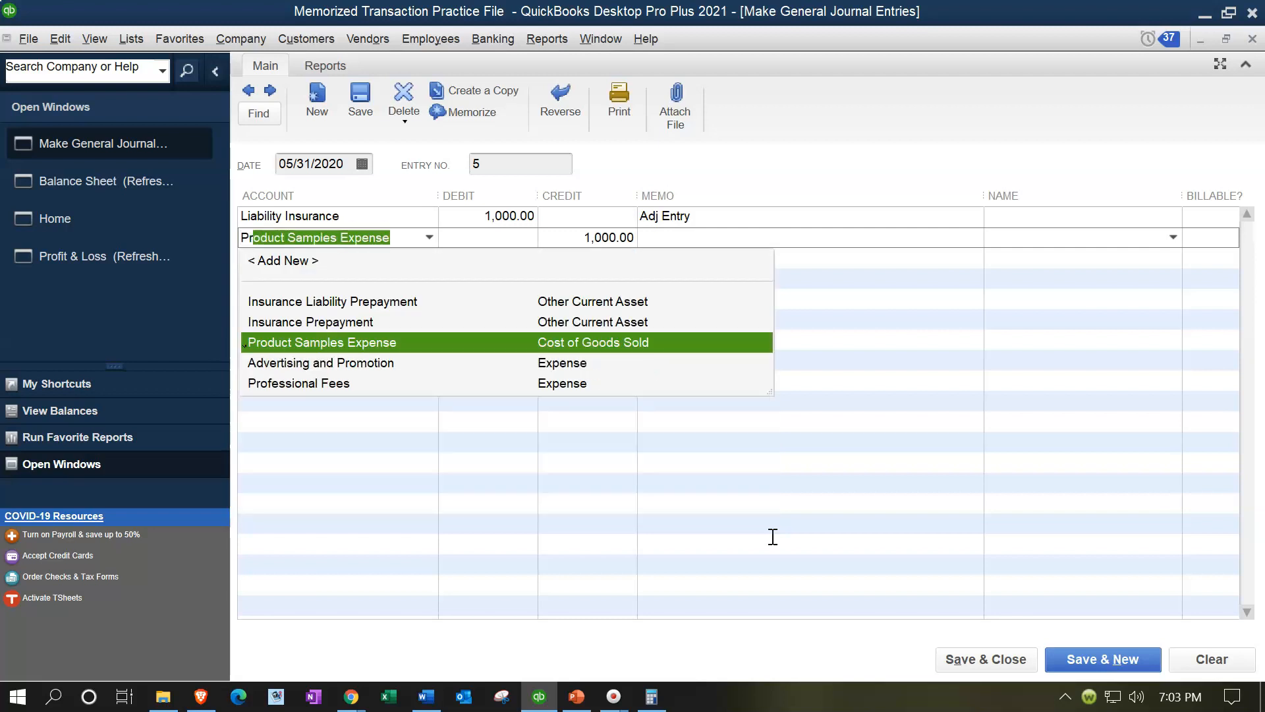
key("BackSpace")
key("BackSpace")
type("Insurance")
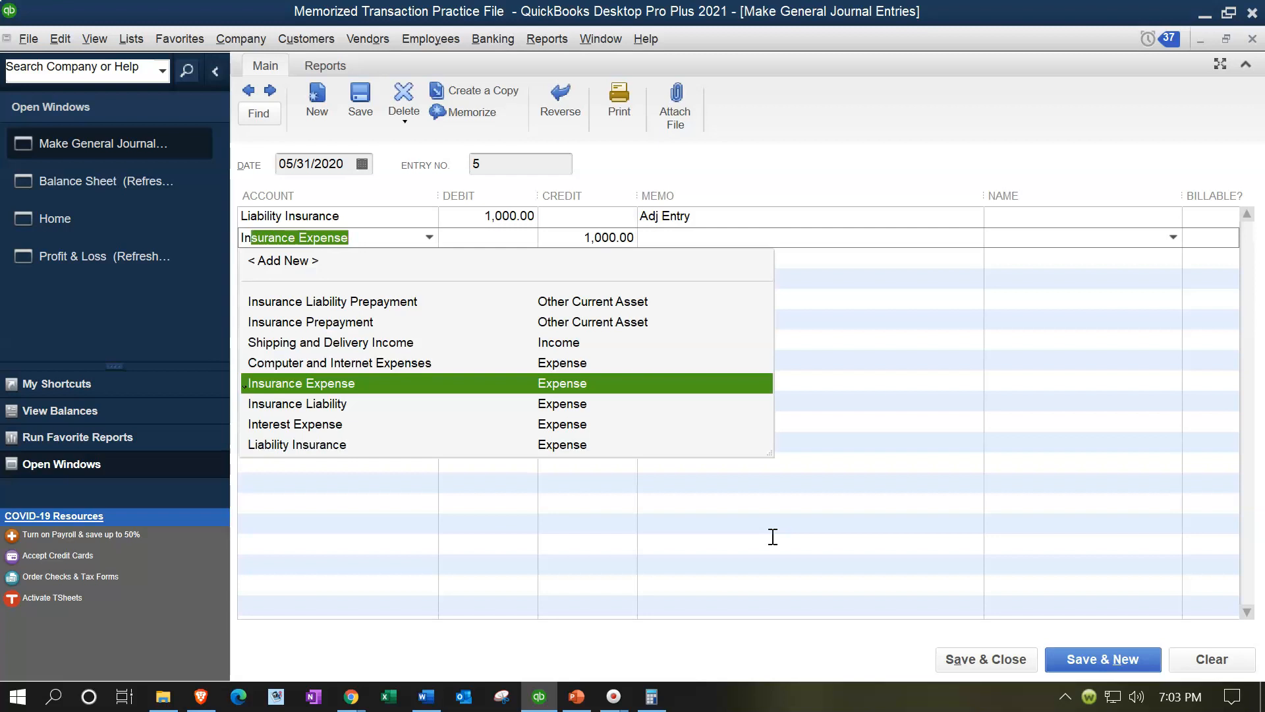
key("Up")
key("Up")
key("Up")
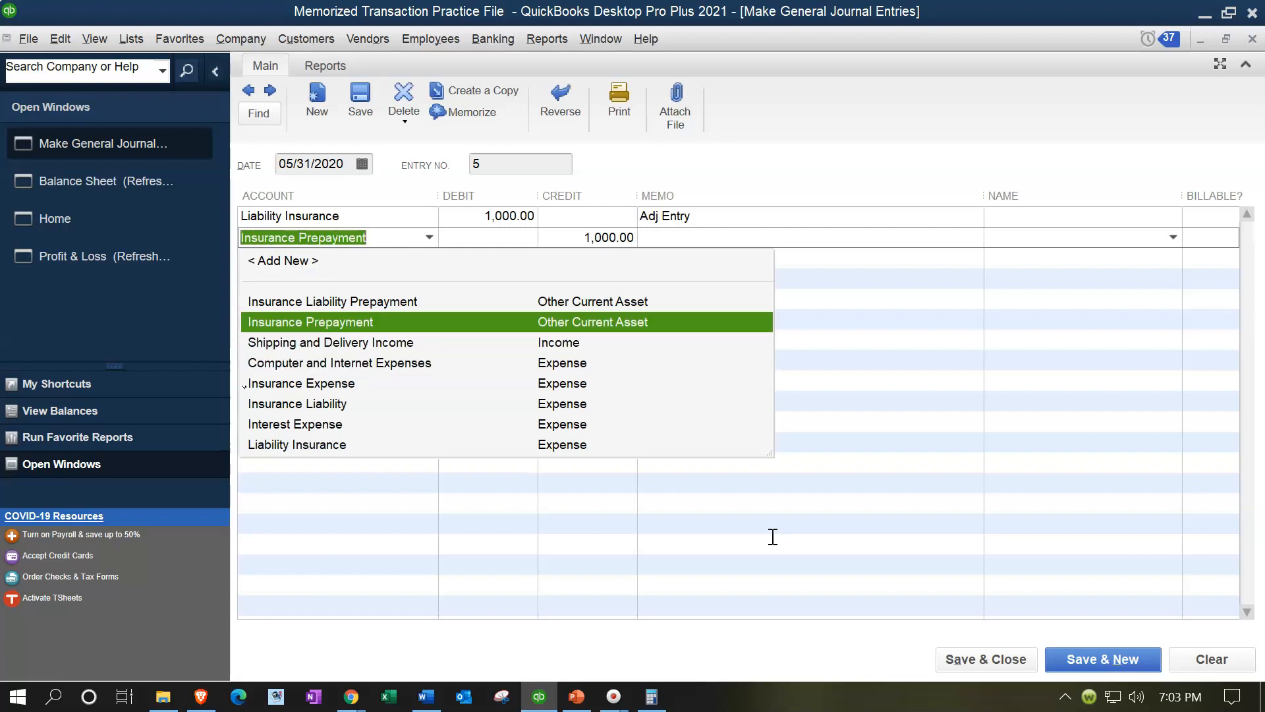
left_click(644, 319)
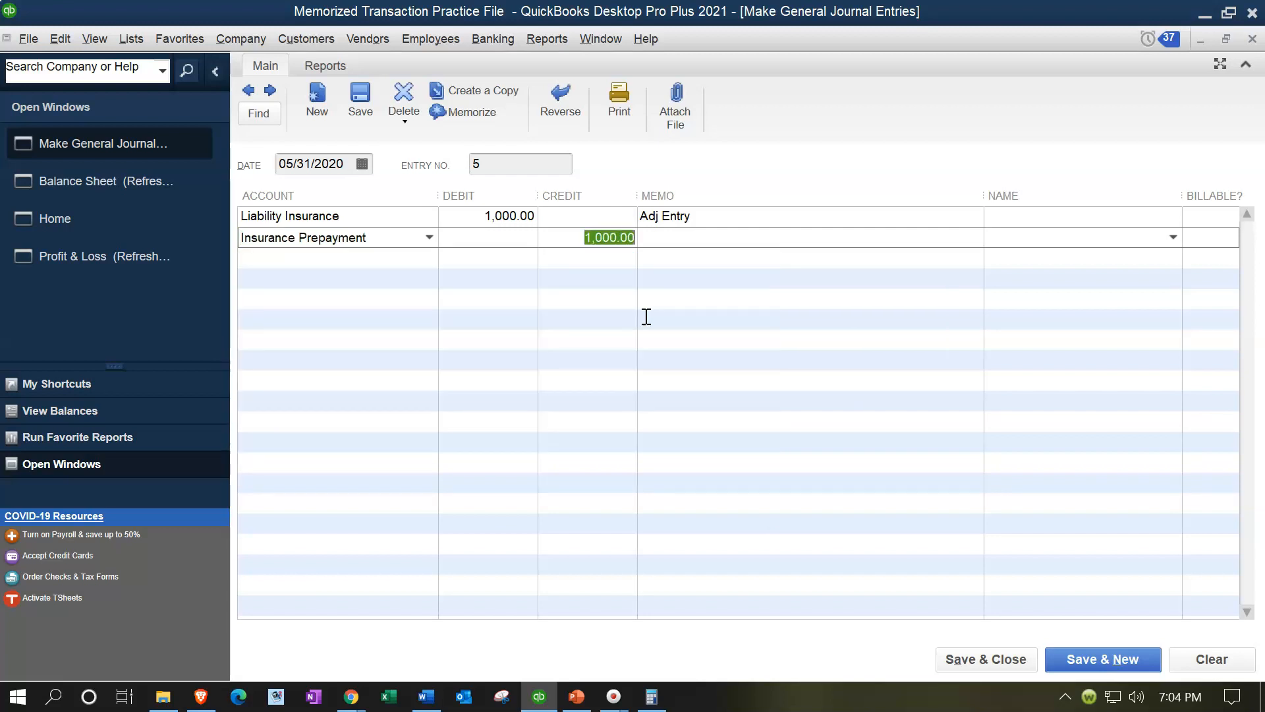
key("Tab")
type("A")
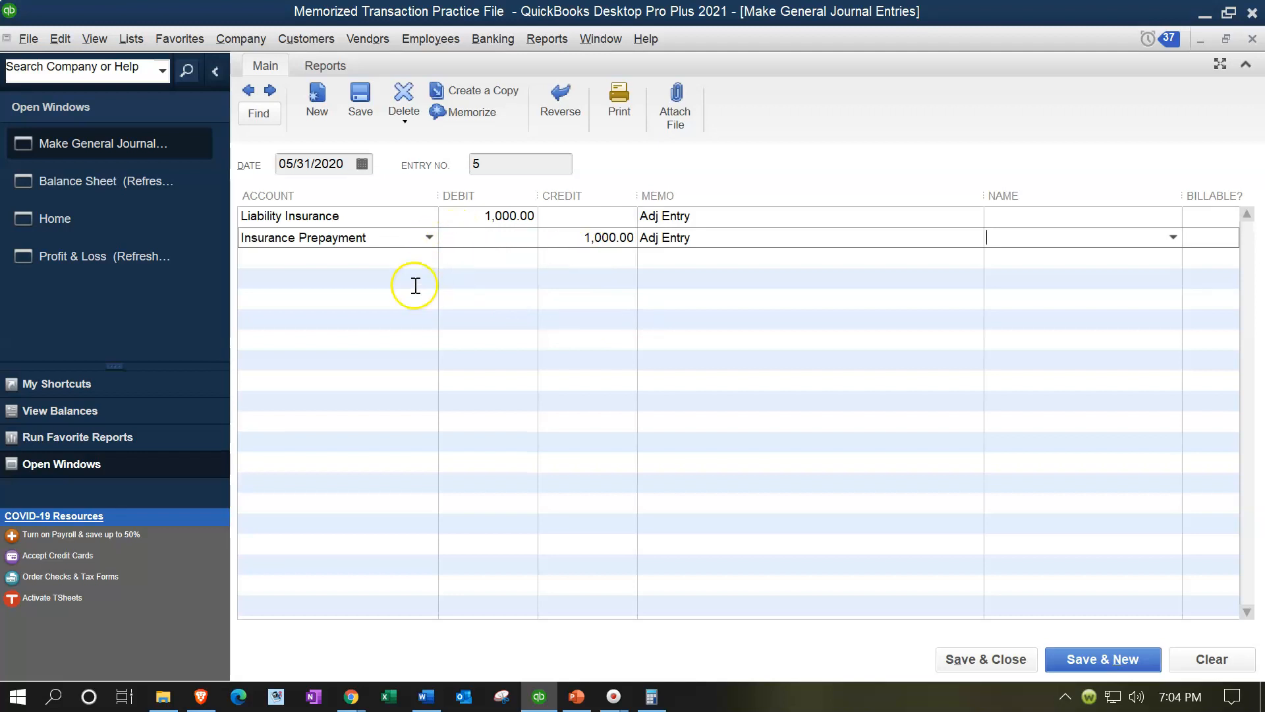
- Memorize the journal entry with automatic transaction entry, set to repeat Monthly with a next date of 06/30/2020
left_click(61, 40)
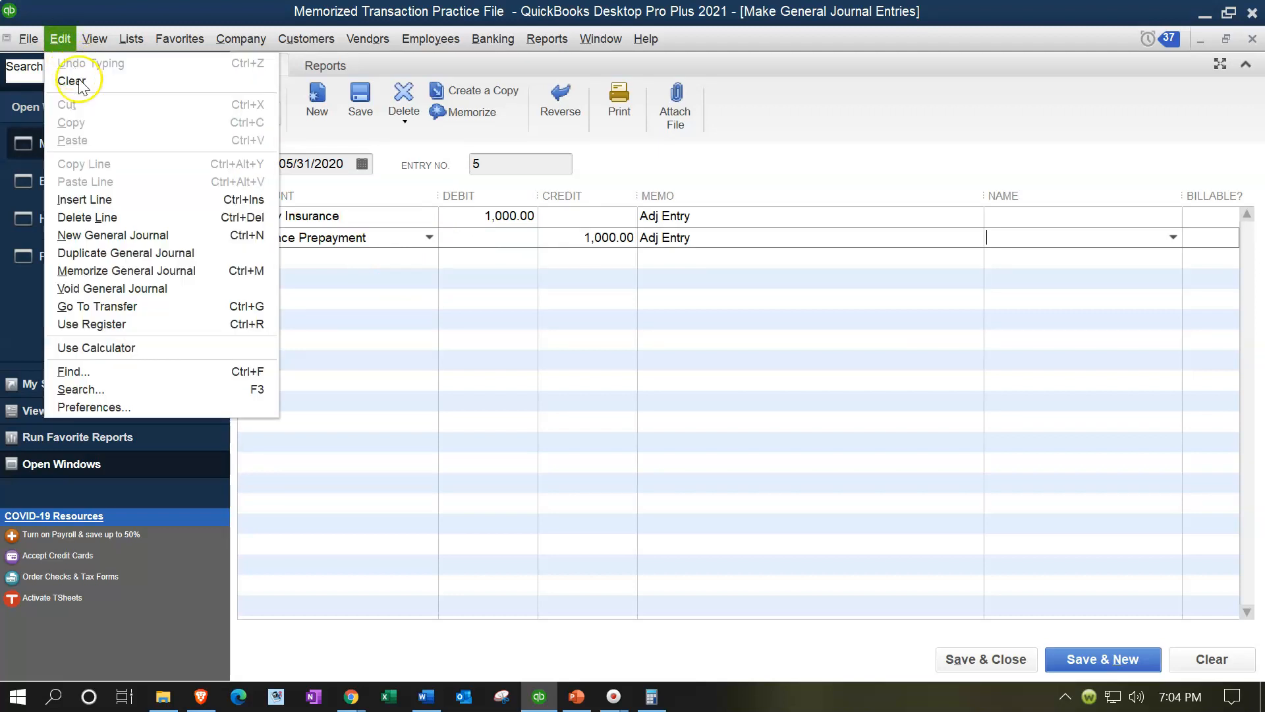
left_click(106, 272)
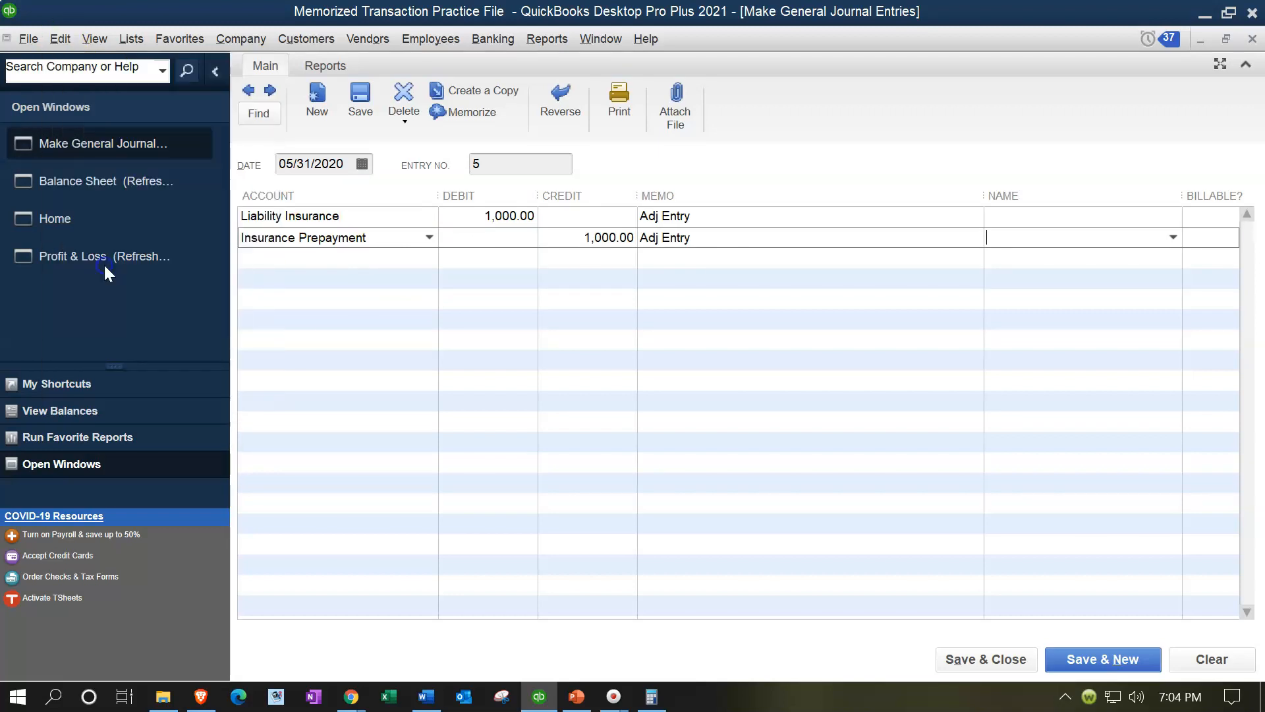
left_click_drag(436, 281, 377, 276)
left_click(324, 399)
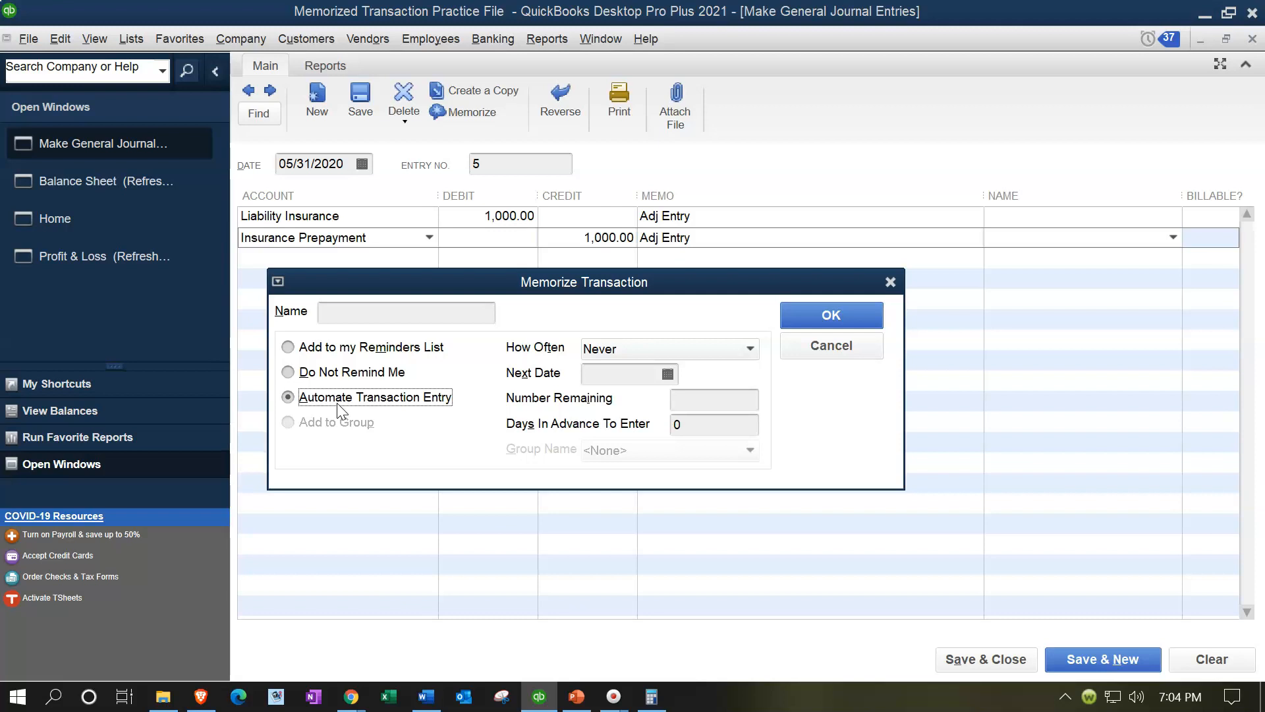
left_click(715, 350)
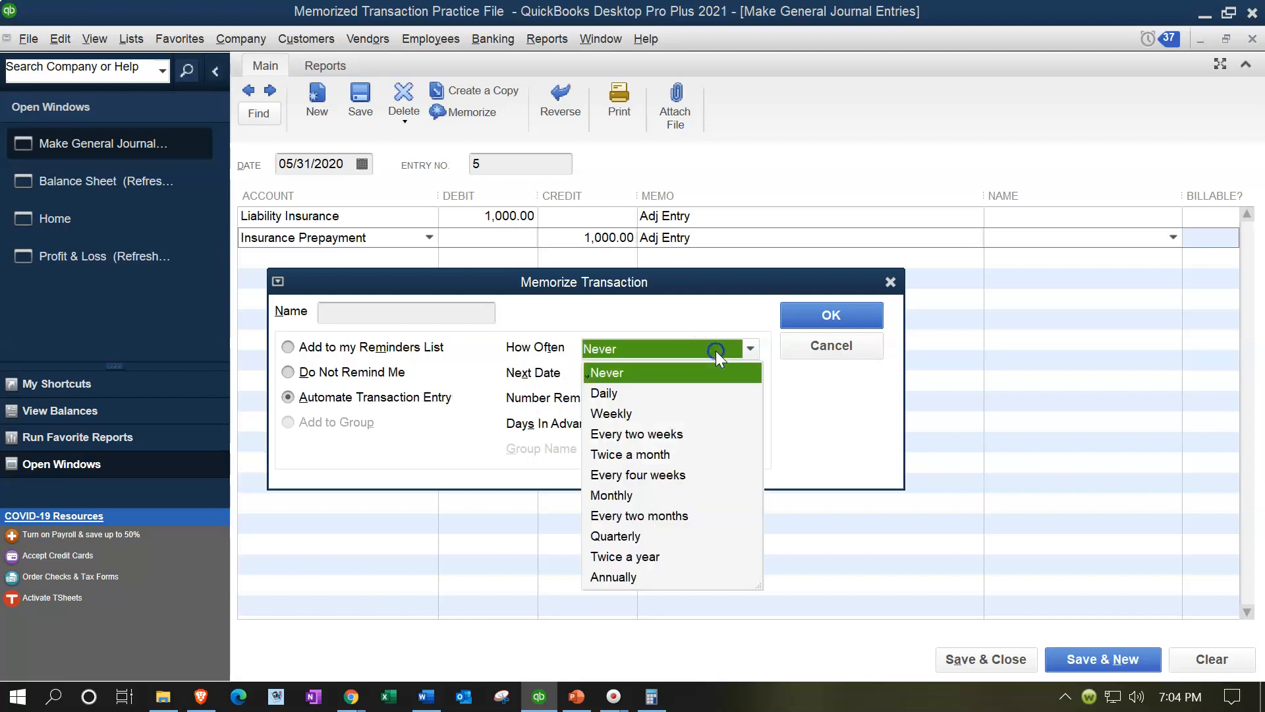
left_click(616, 495)
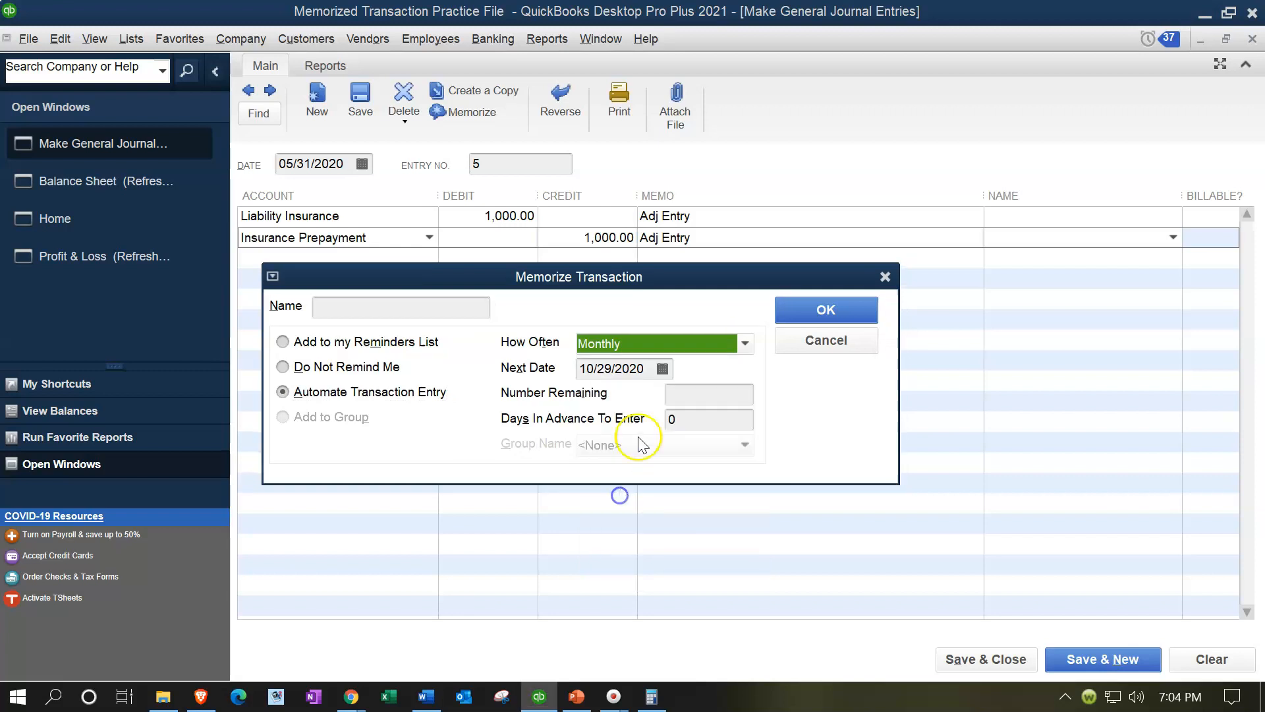
left_click(629, 368)
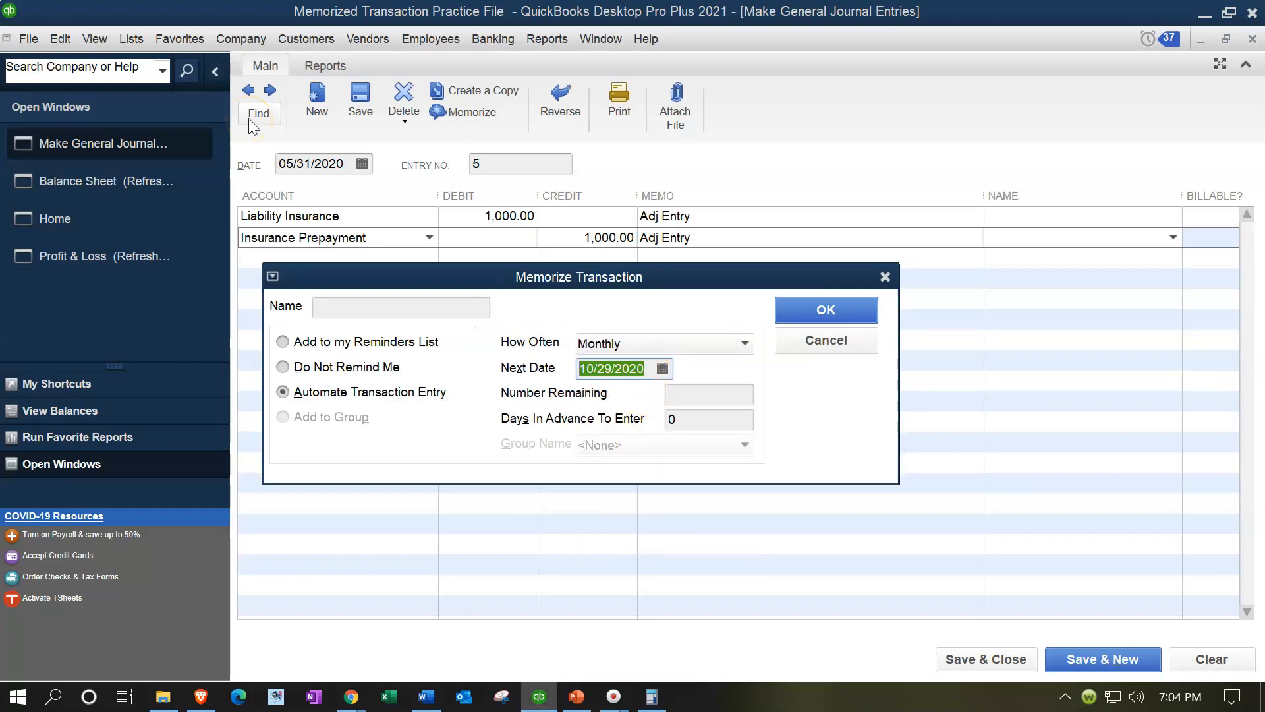
type("06/30/20")
key("Tab")
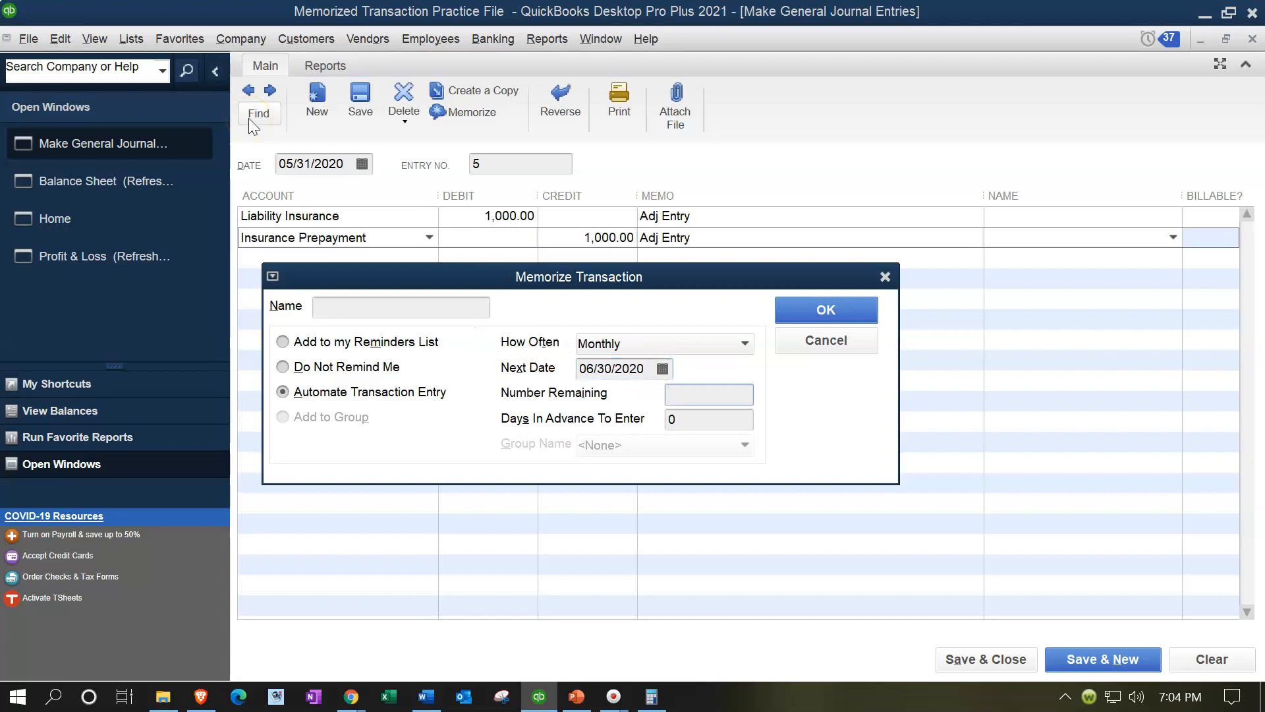
- Name the memorized transaction Prepaid Insurance and accept its settings
left_click(802, 307)
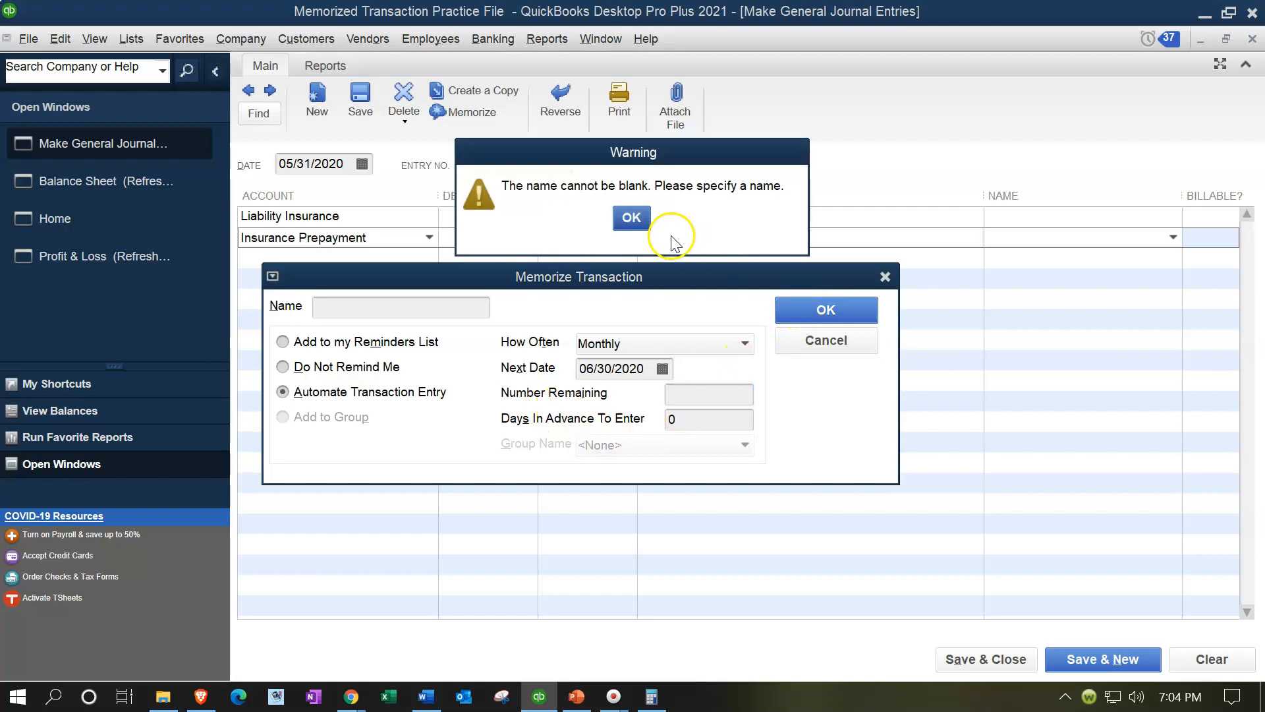
left_click(631, 218)
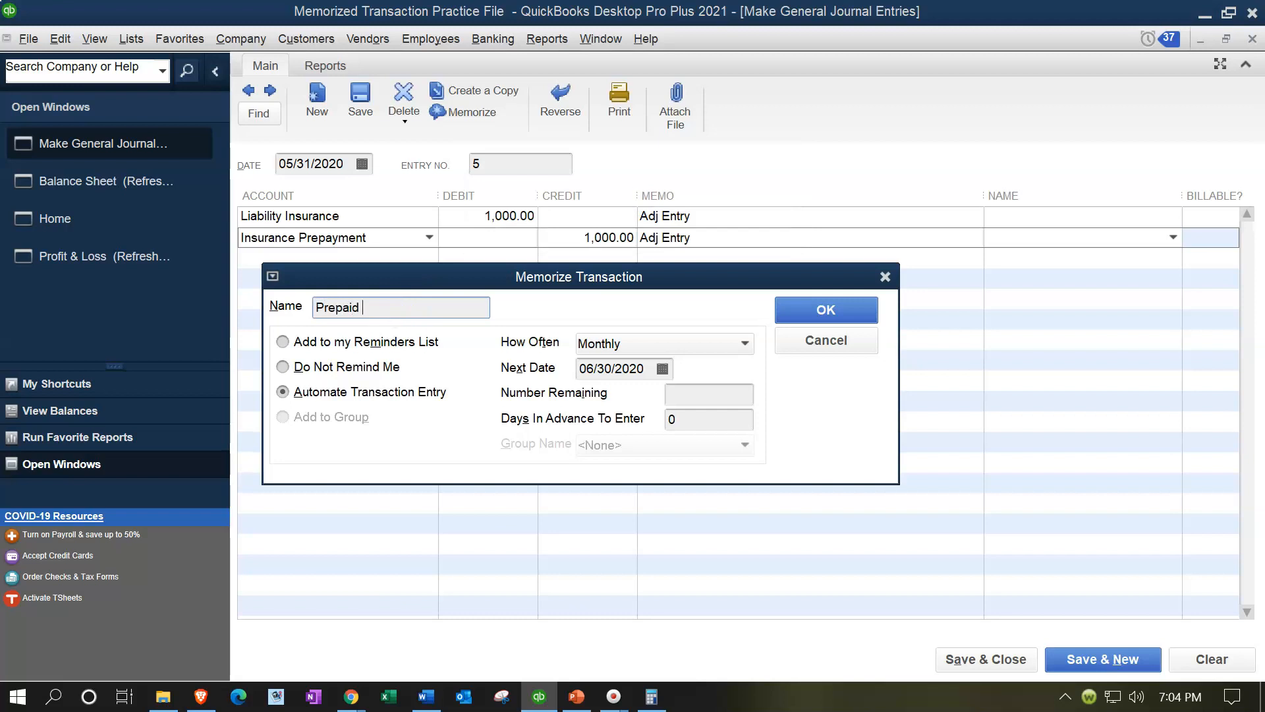
key("Tab")
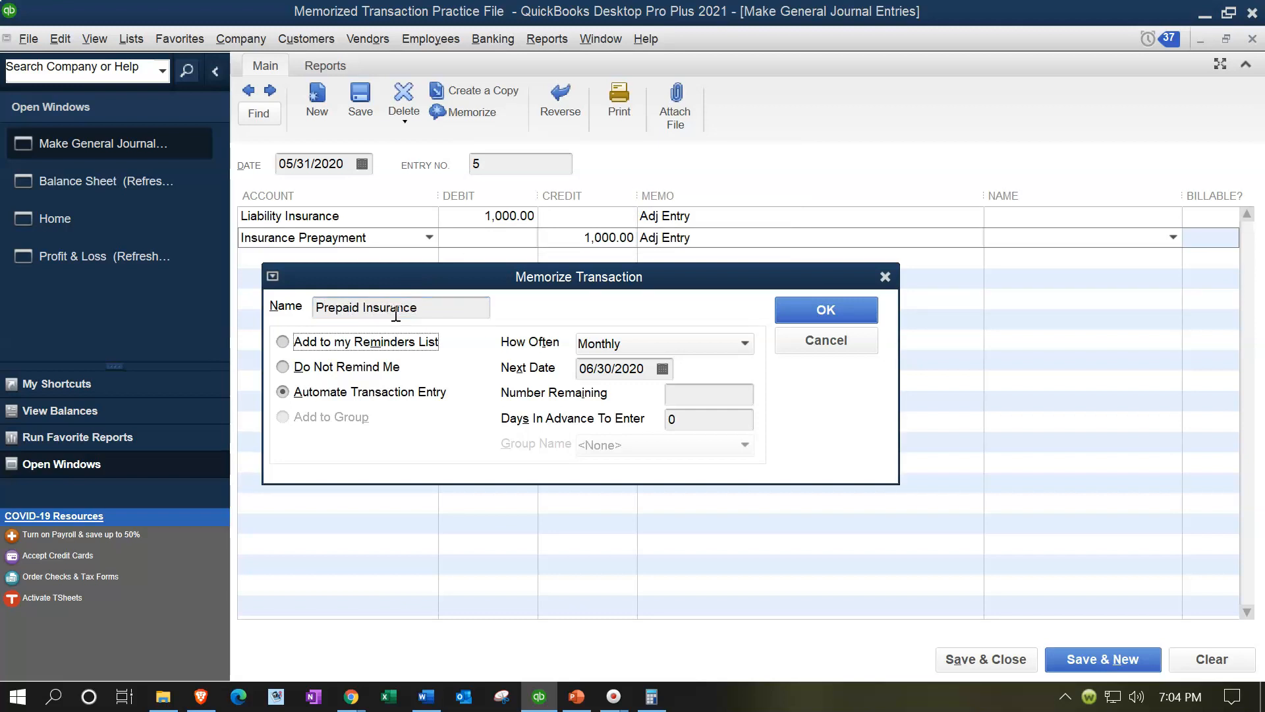
left_click(790, 316)
- Save and close the 05/31/2020 journal entry, accepting the change to a date more than 90 days in the past
left_click(319, 235)
left_click(1014, 659)
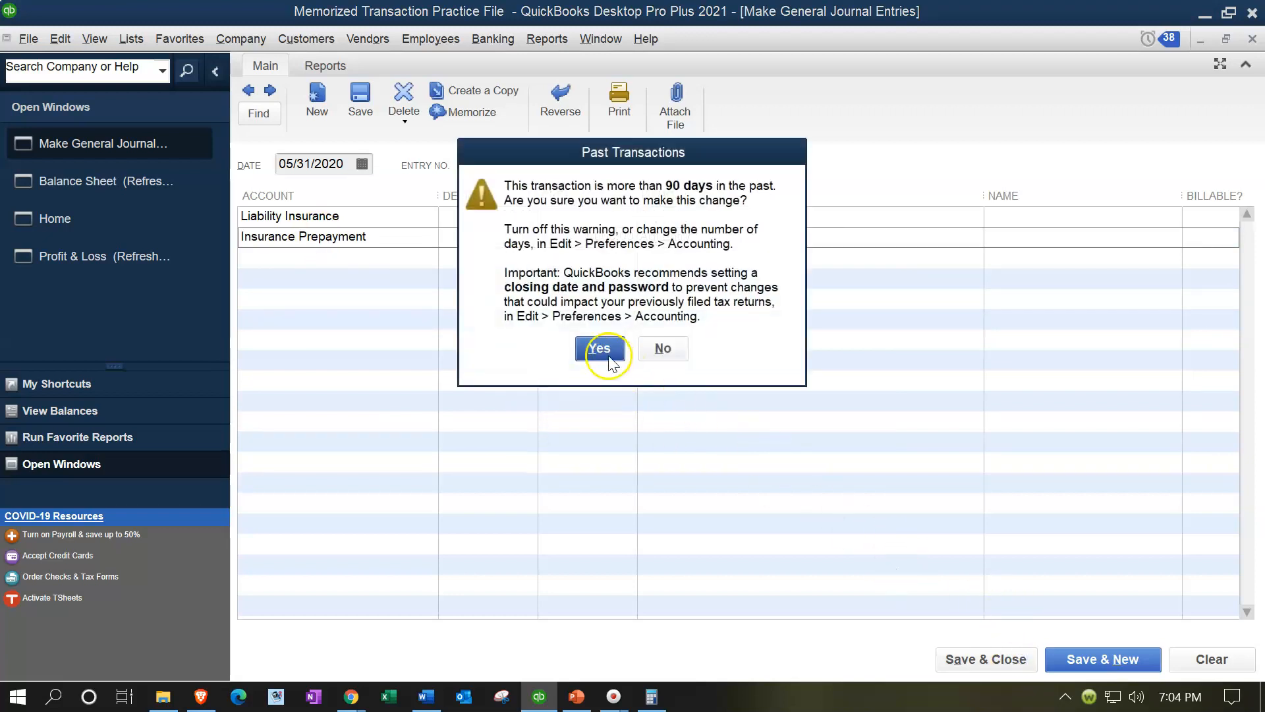
left_click(605, 349)
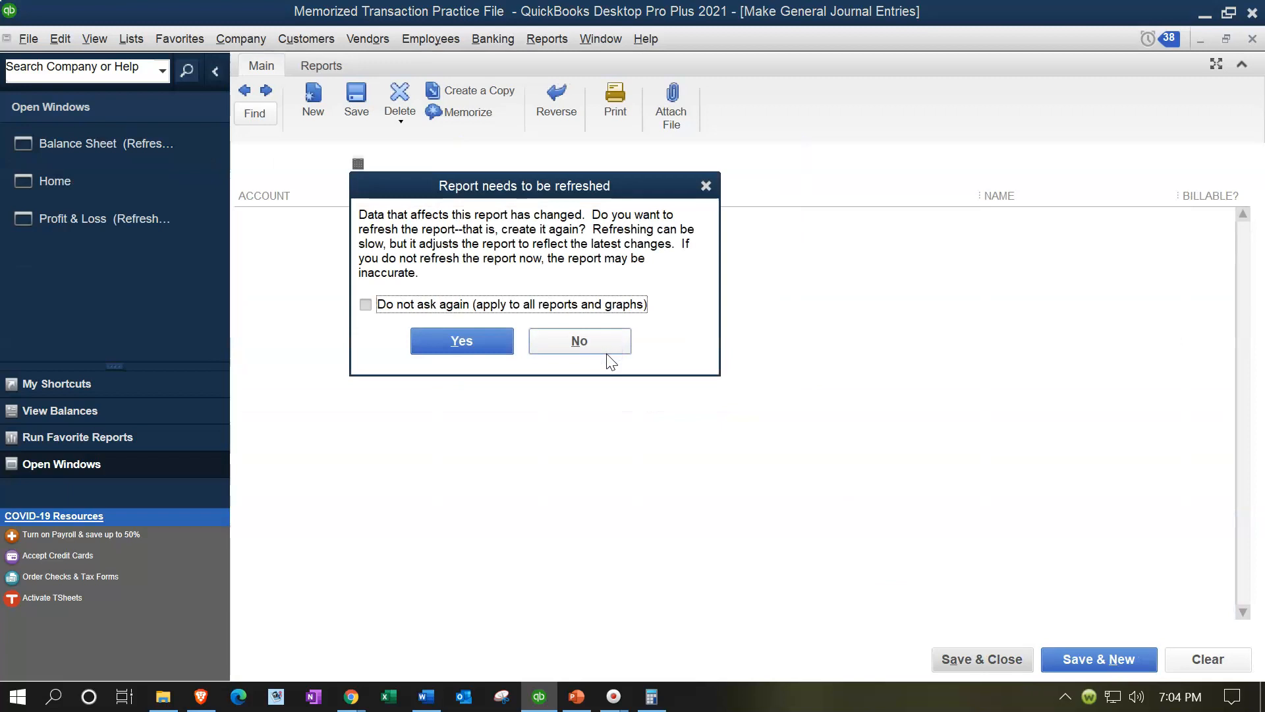
- Refresh the Balance Sheet and examine the transactions behind Insurance Prepayment, closing the detail report when done
left_click(462, 341)
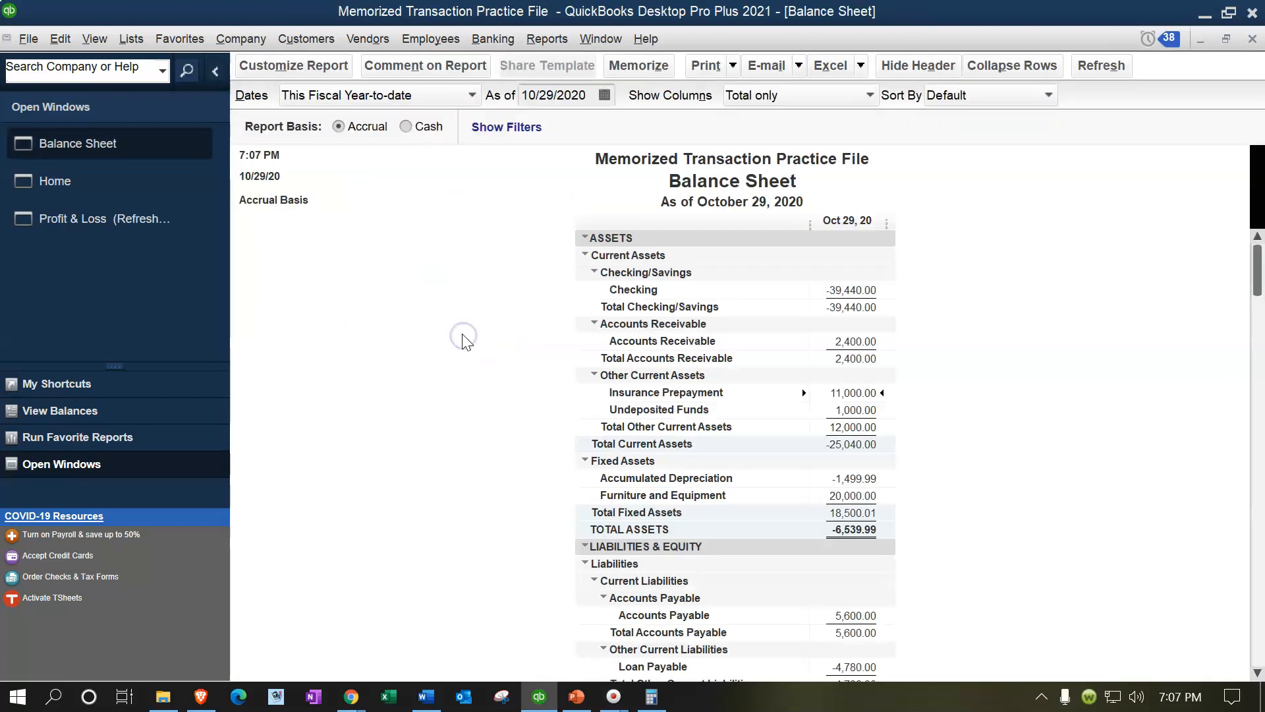
left_click(503, 398)
double_click(861, 394)
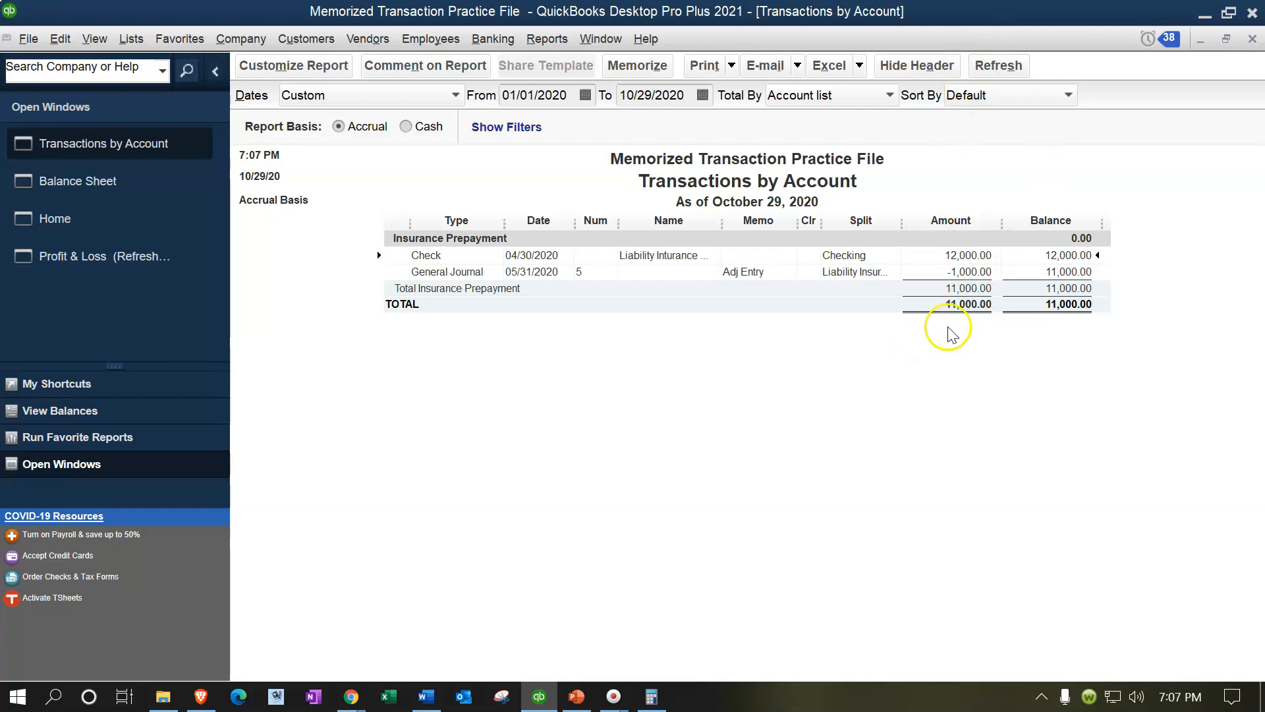
left_click(1251, 39)
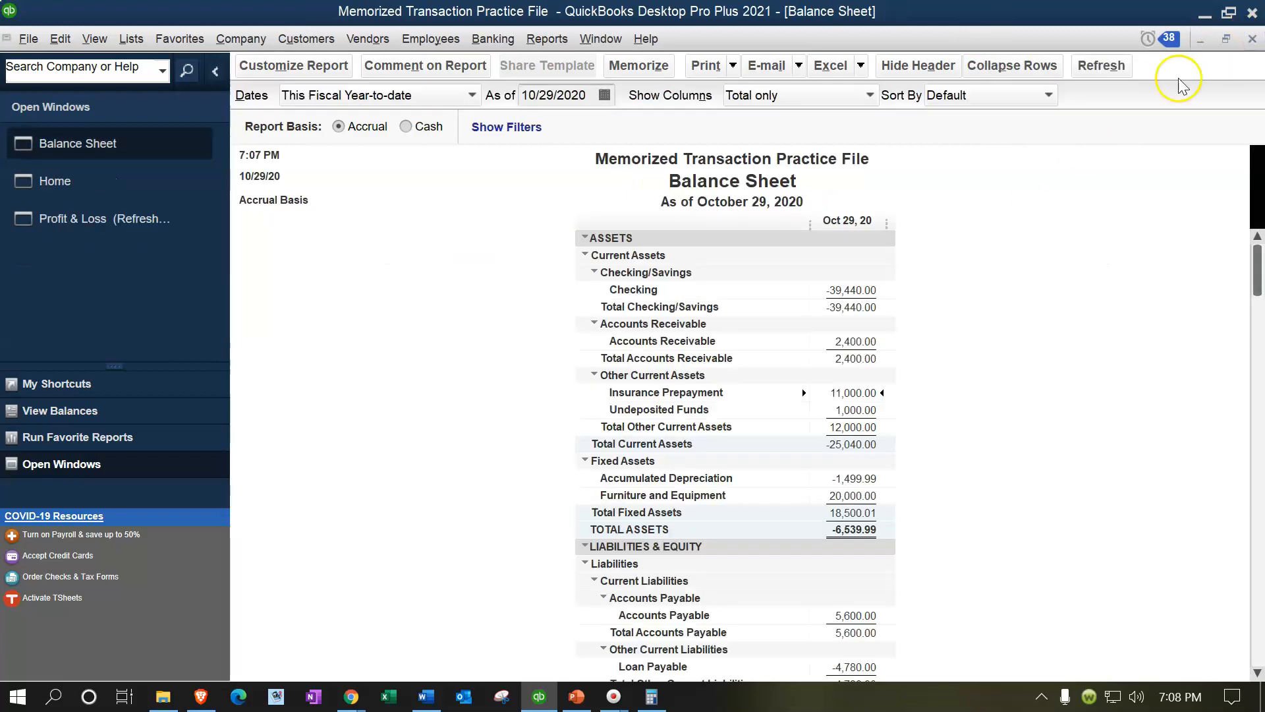
- Refresh the Profit & Loss report and check its Liability Insurance amount
left_click(142, 218)
left_click(454, 333)
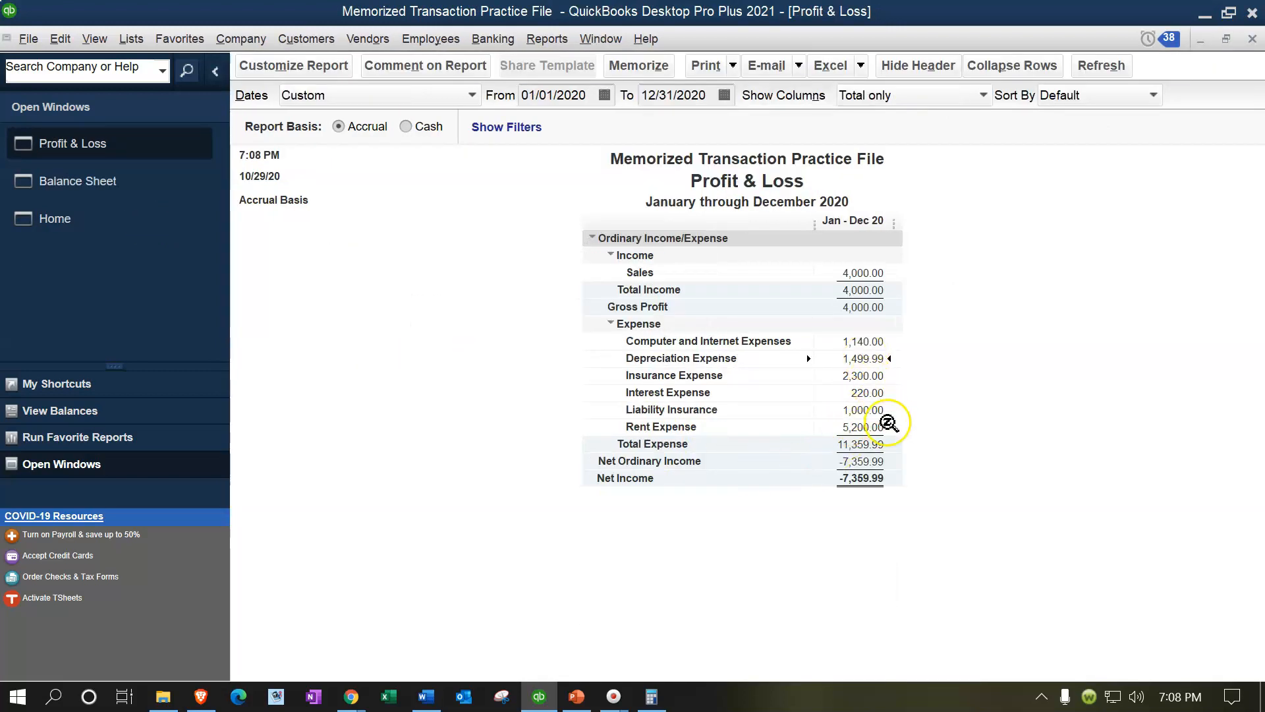
left_click(877, 413)
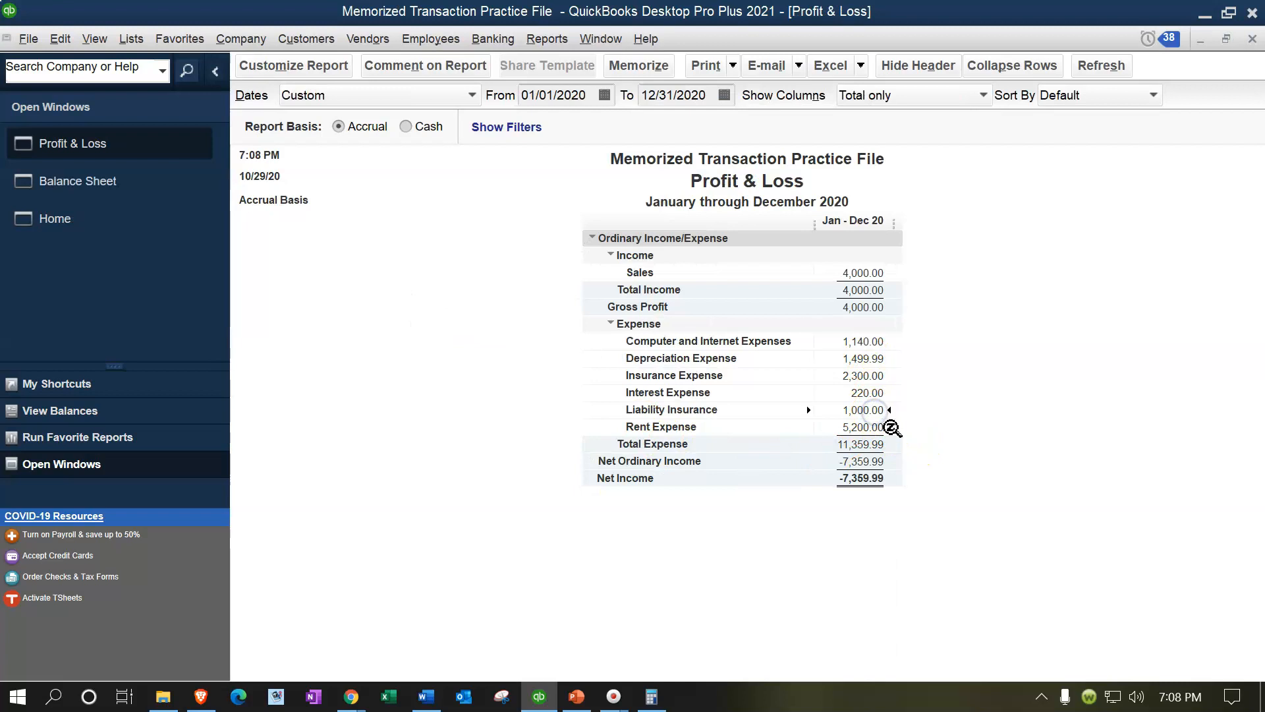
left_click(875, 406)
- Return to the Home page and check the Reminders list for memorized transactions due
left_click(135, 222)
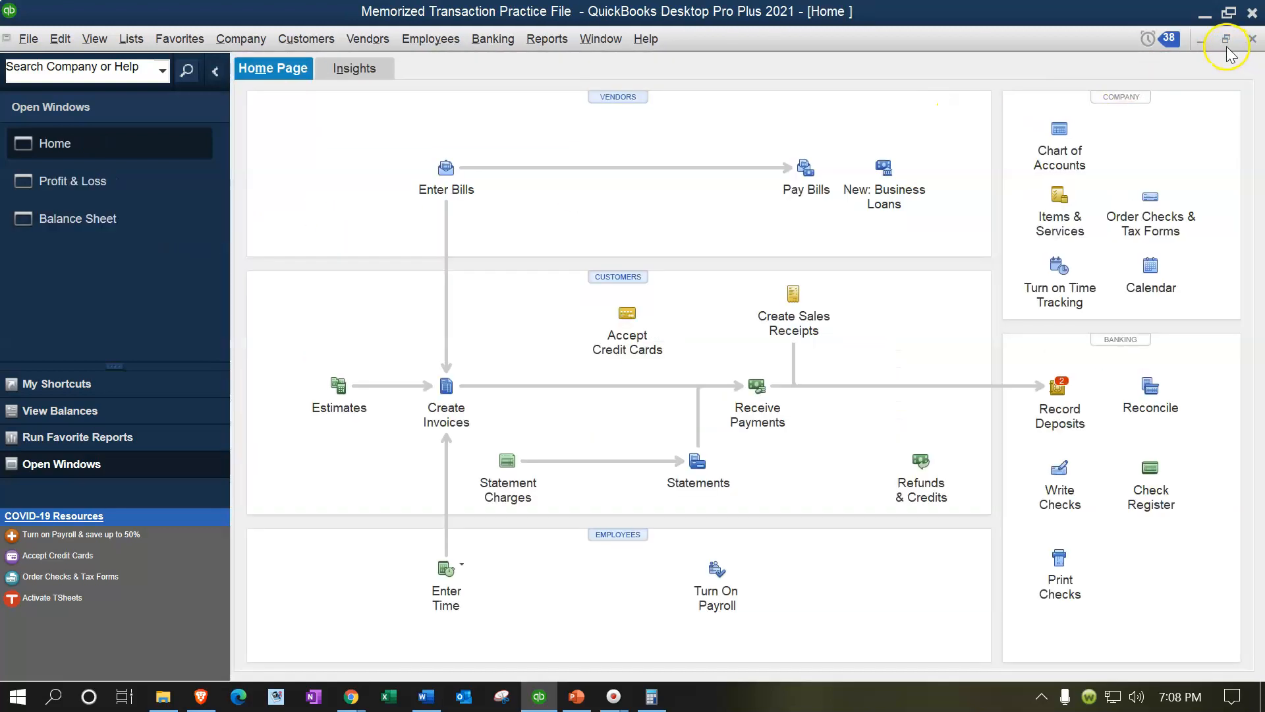
left_click(1154, 40)
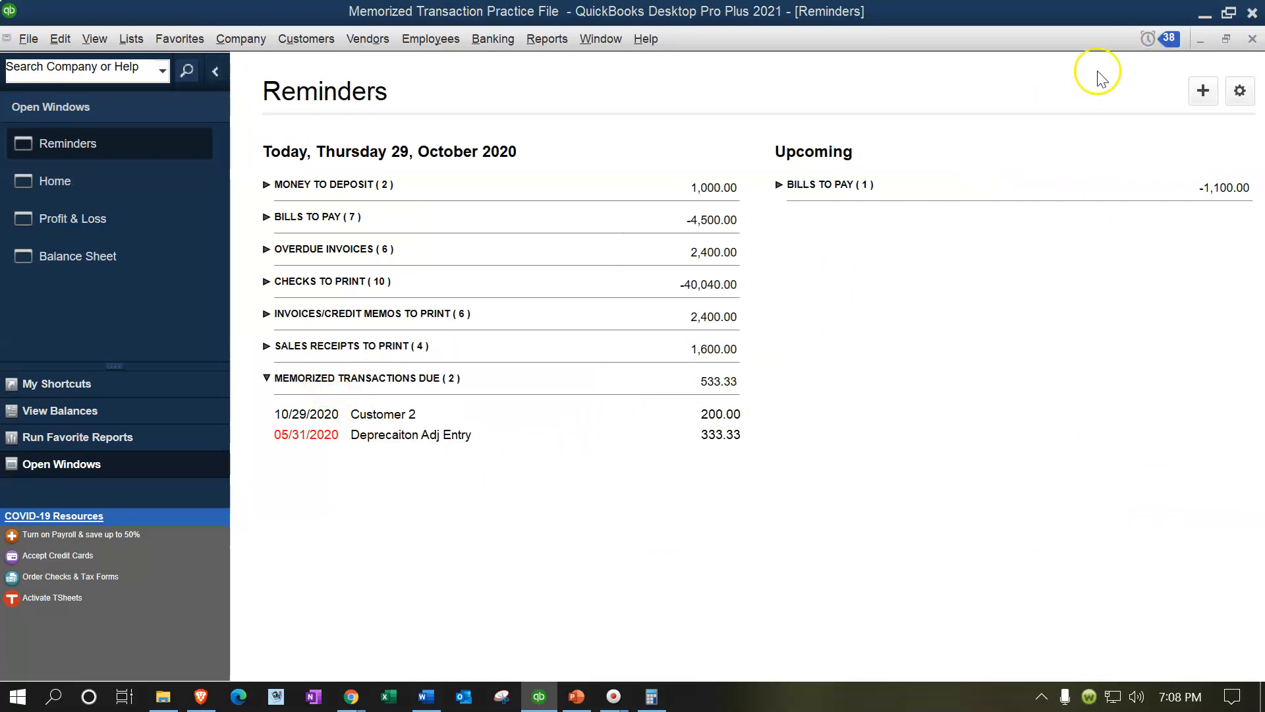
left_click(1245, 41)
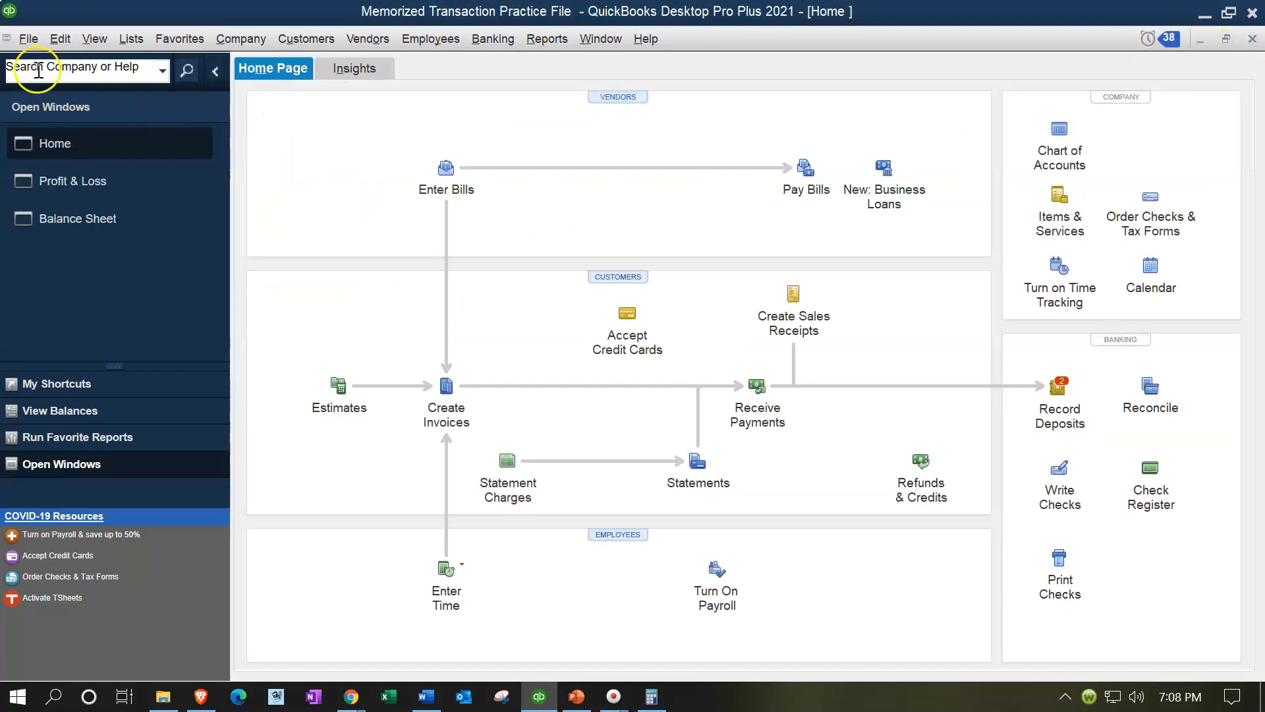
- Close the company file, accepting the backup, and reopen Memorized Transaction Practice File.qbw from the Memorized Transactions folder
left_click(36, 45)
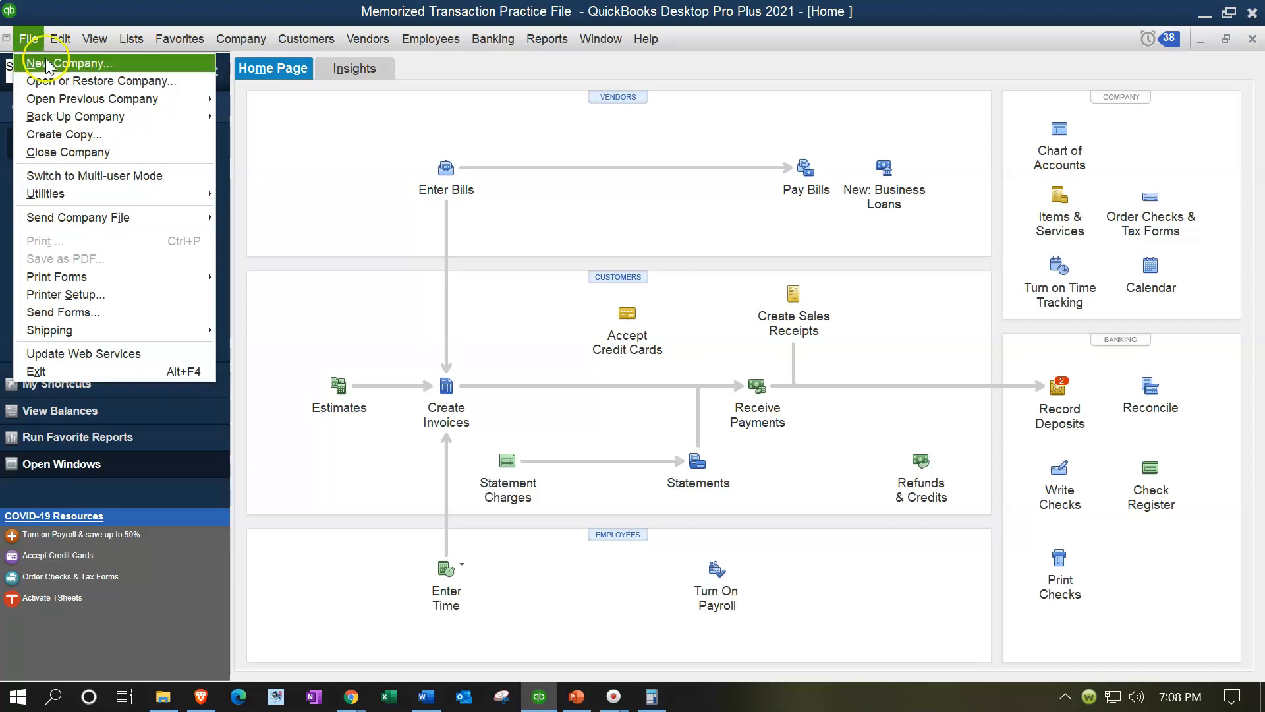
left_click(88, 152)
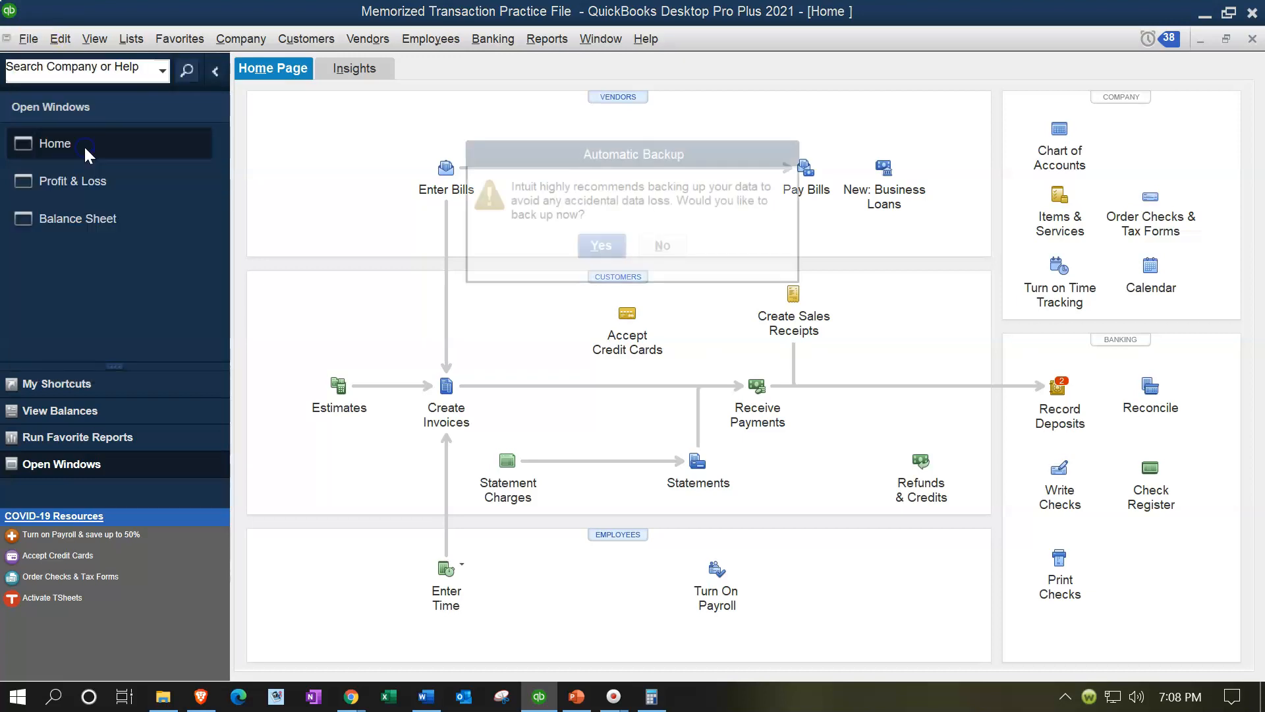
left_click(596, 248)
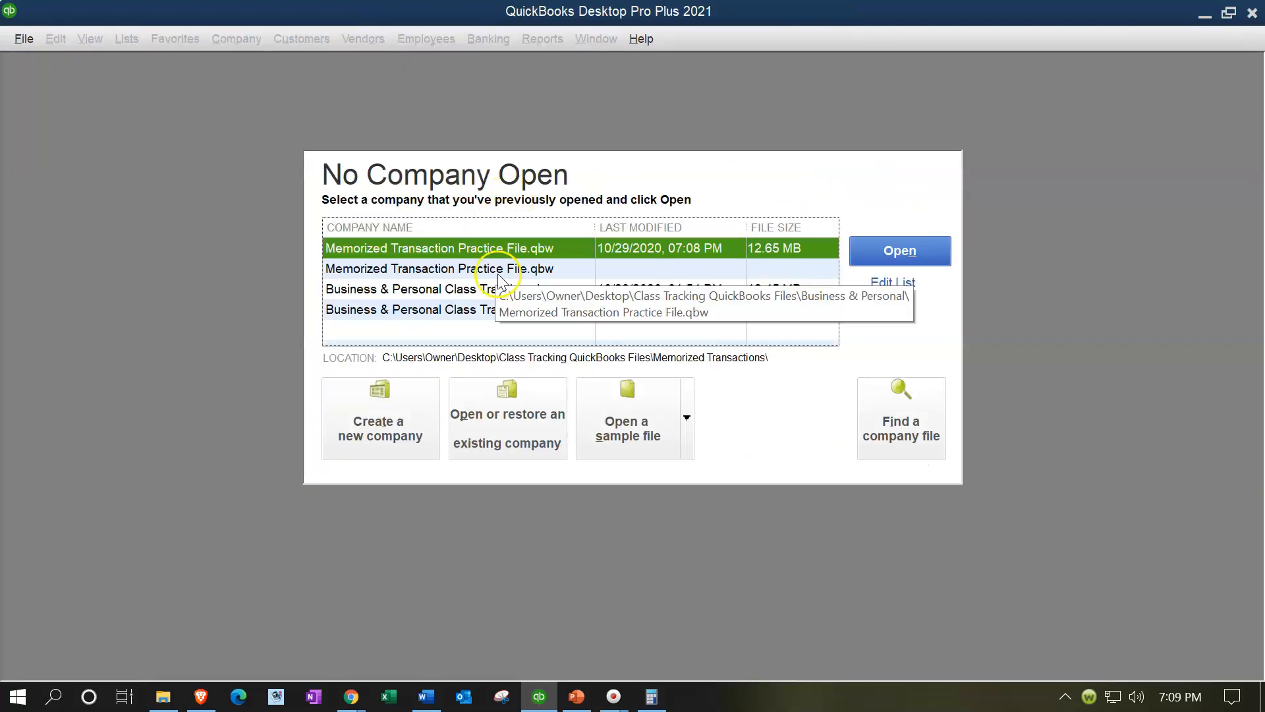
double_click(486, 248)
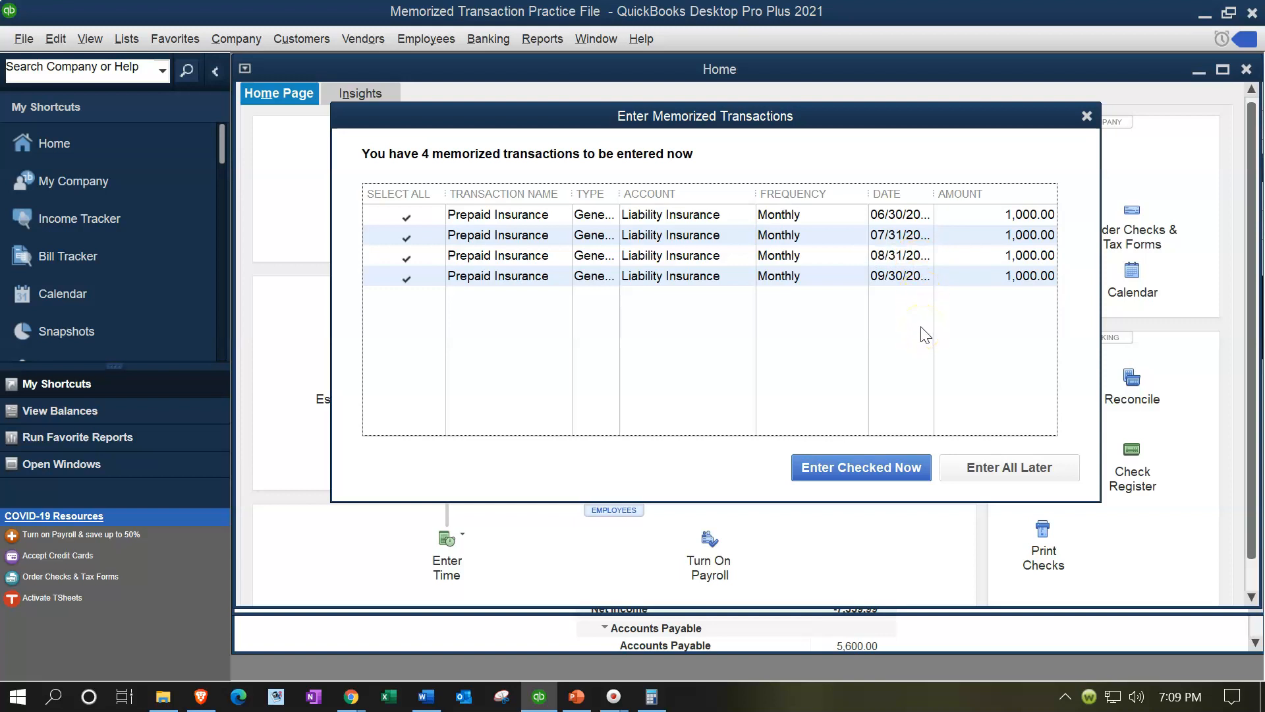
- Enter all four checked Prepaid Insurance memorized transactions for June through September, accepting every past-dated change
left_click(852, 468)
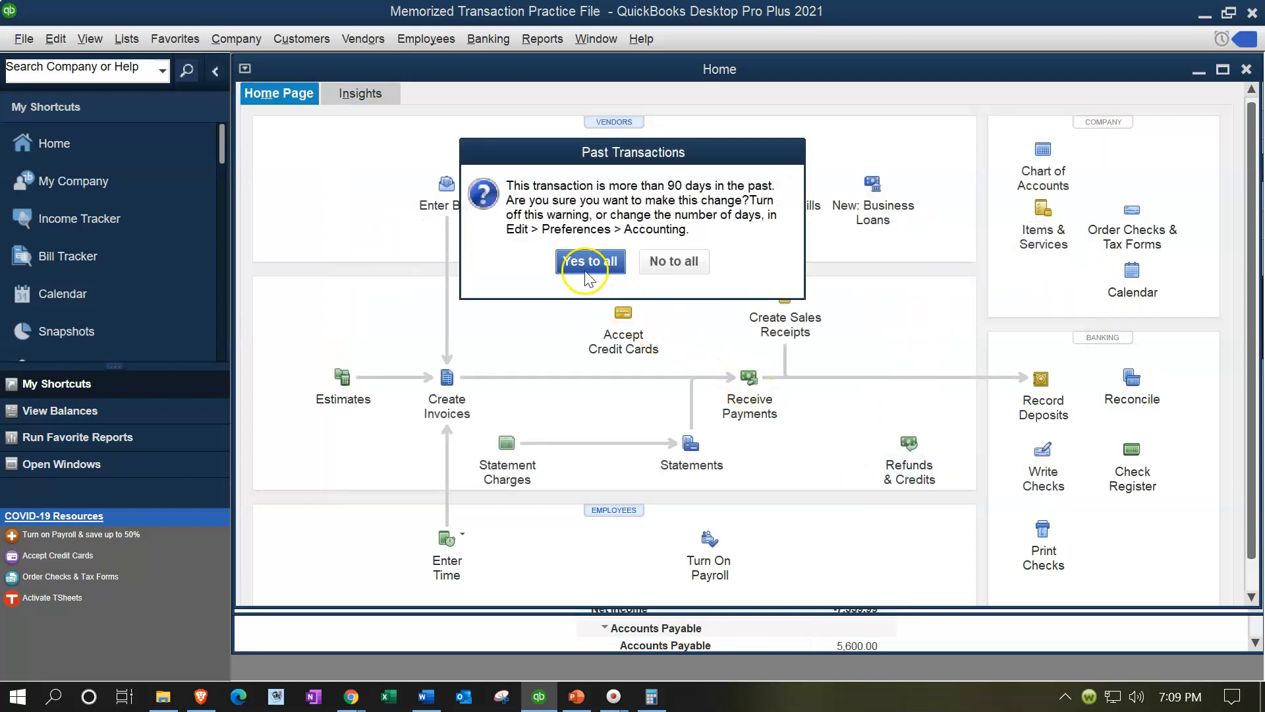
left_click(587, 271)
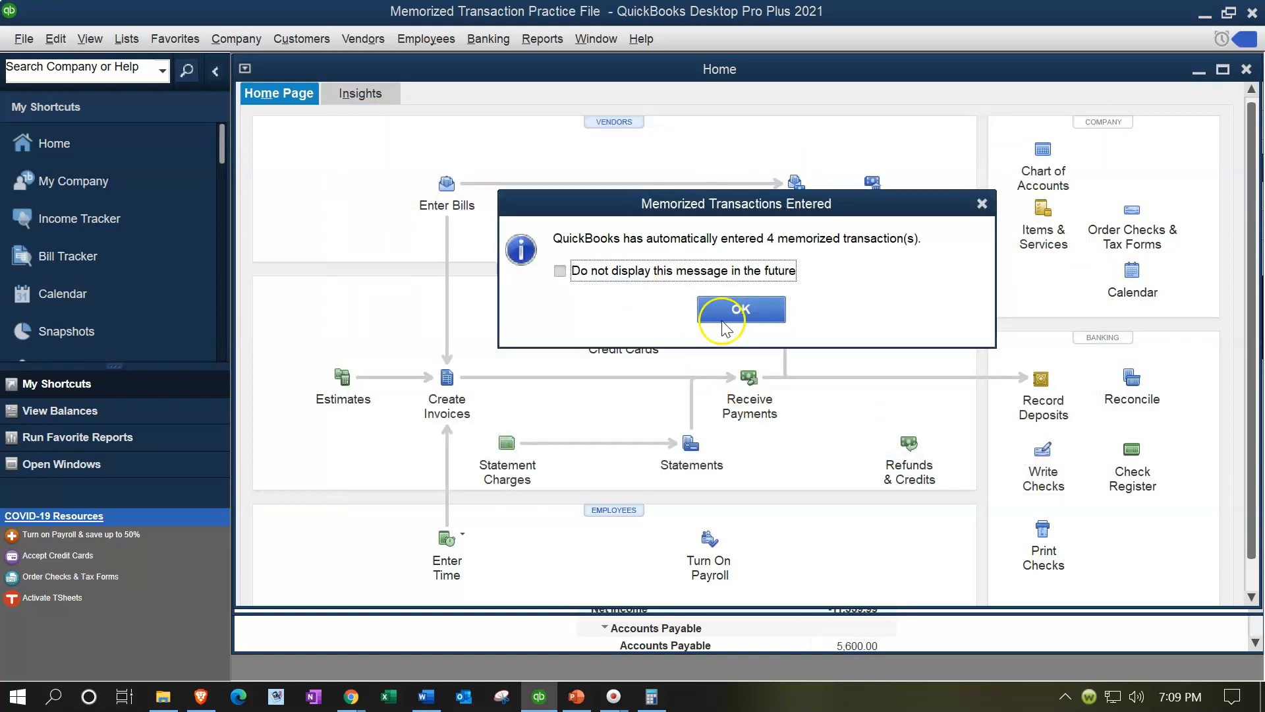
left_click(725, 325)
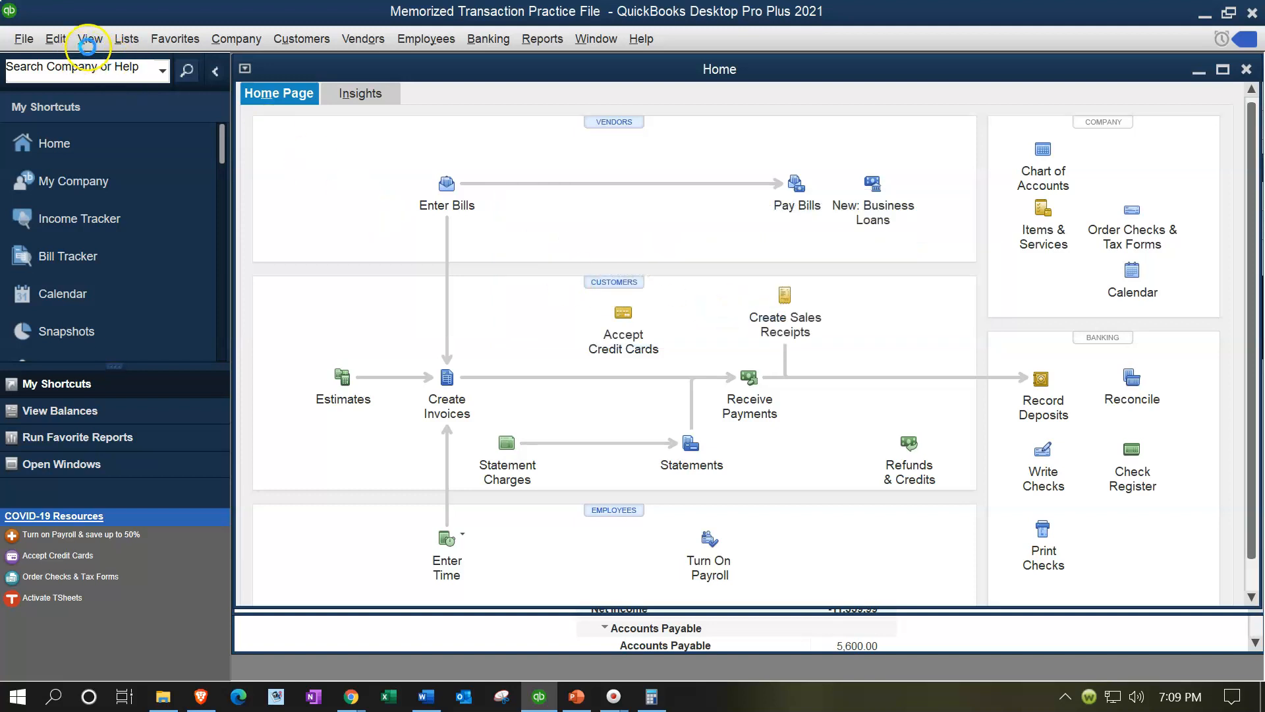
- Show the list of open windows and maximize the Balance Sheet report
left_click(90, 41)
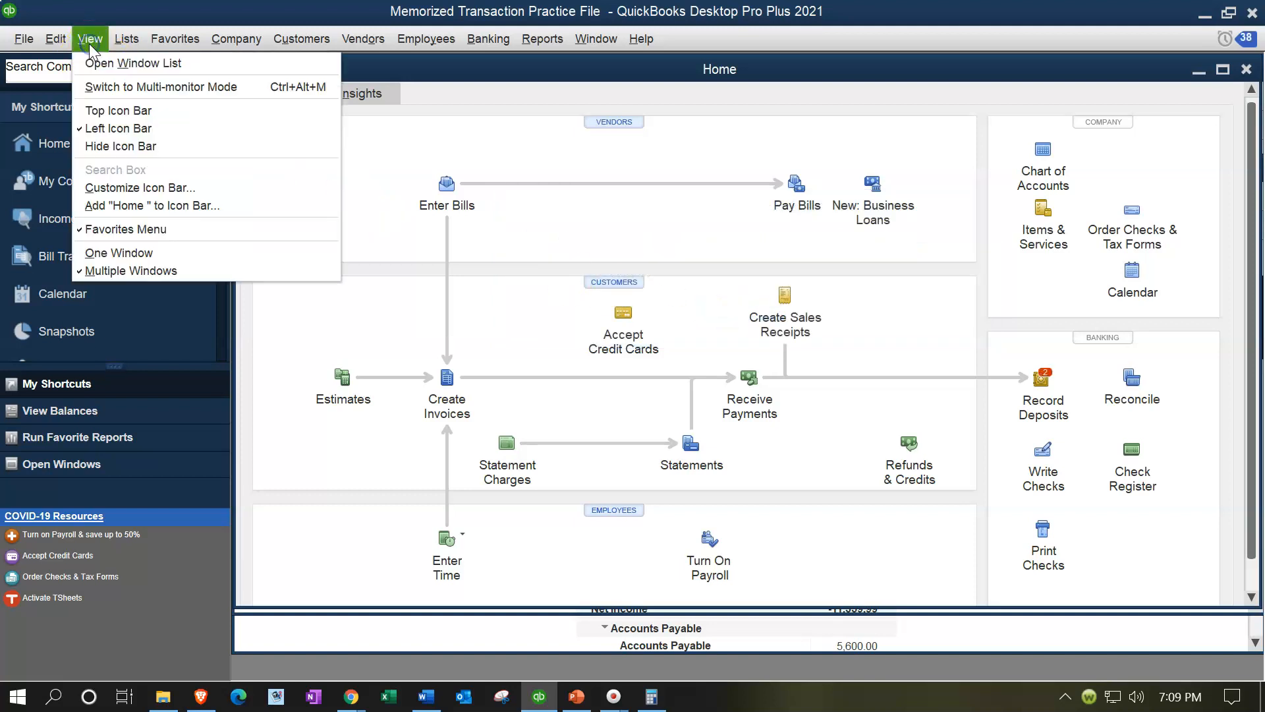
left_click(93, 61)
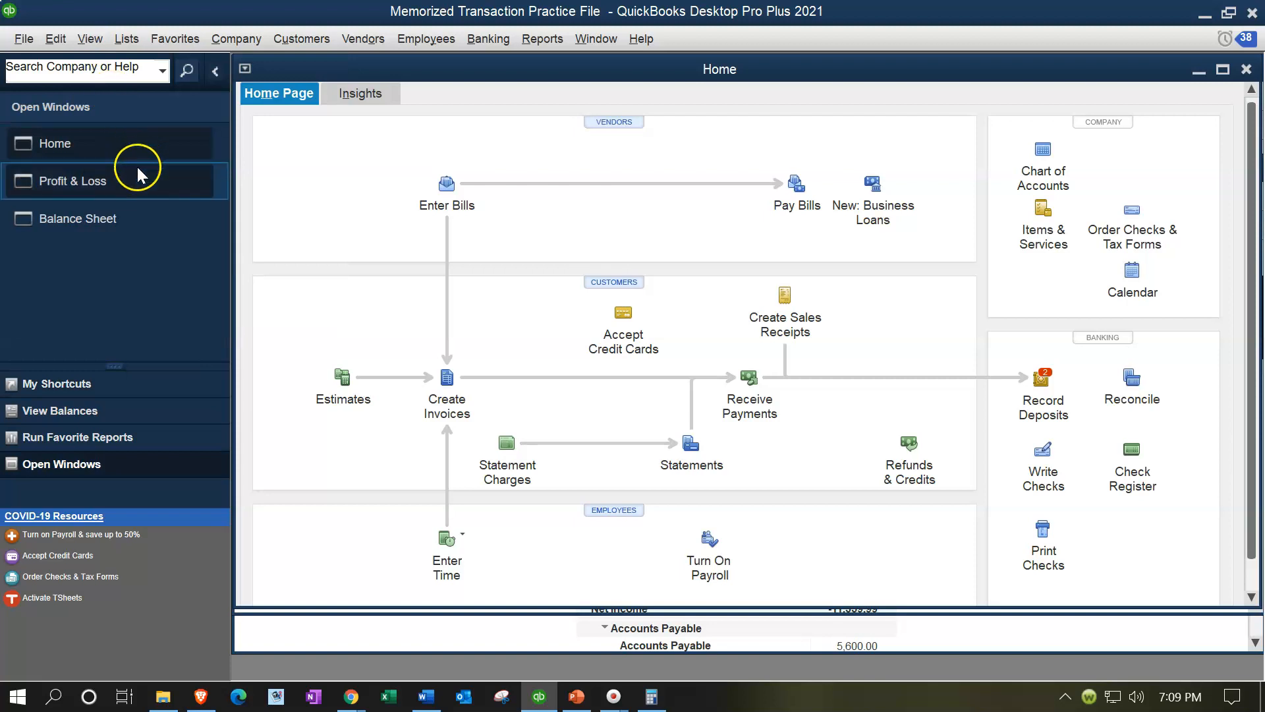
left_click(116, 222)
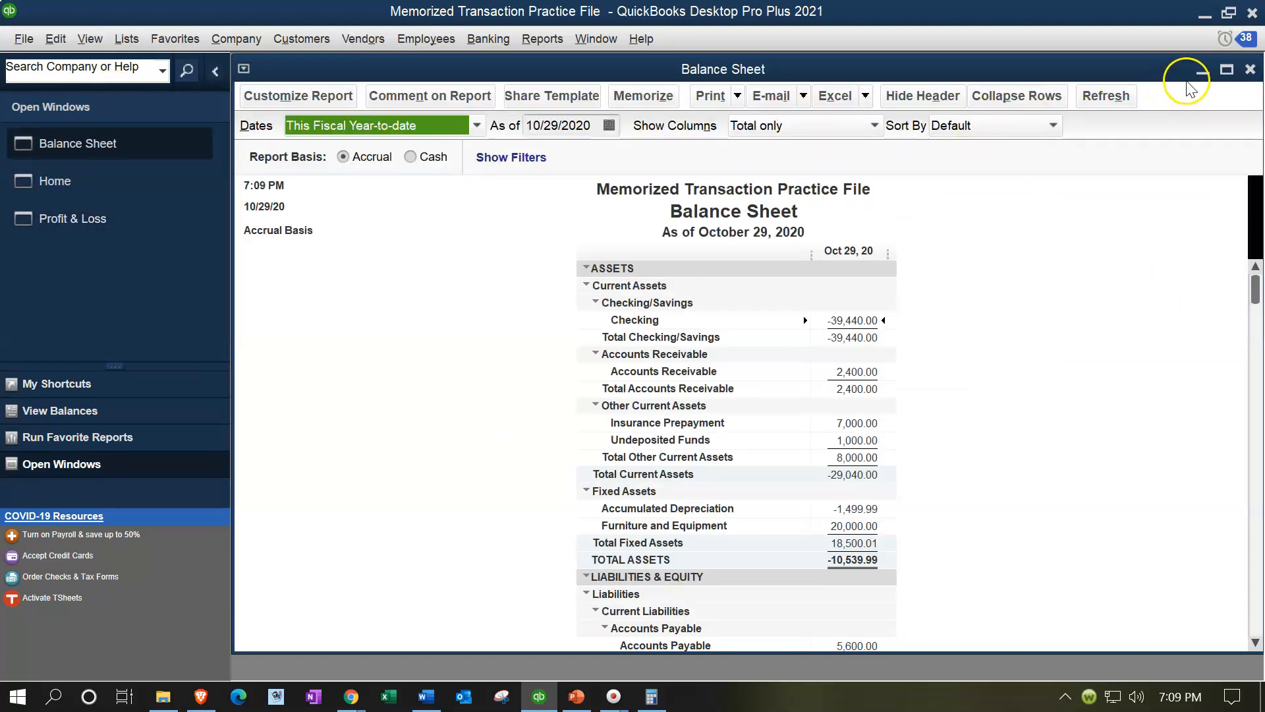
left_click(1227, 70)
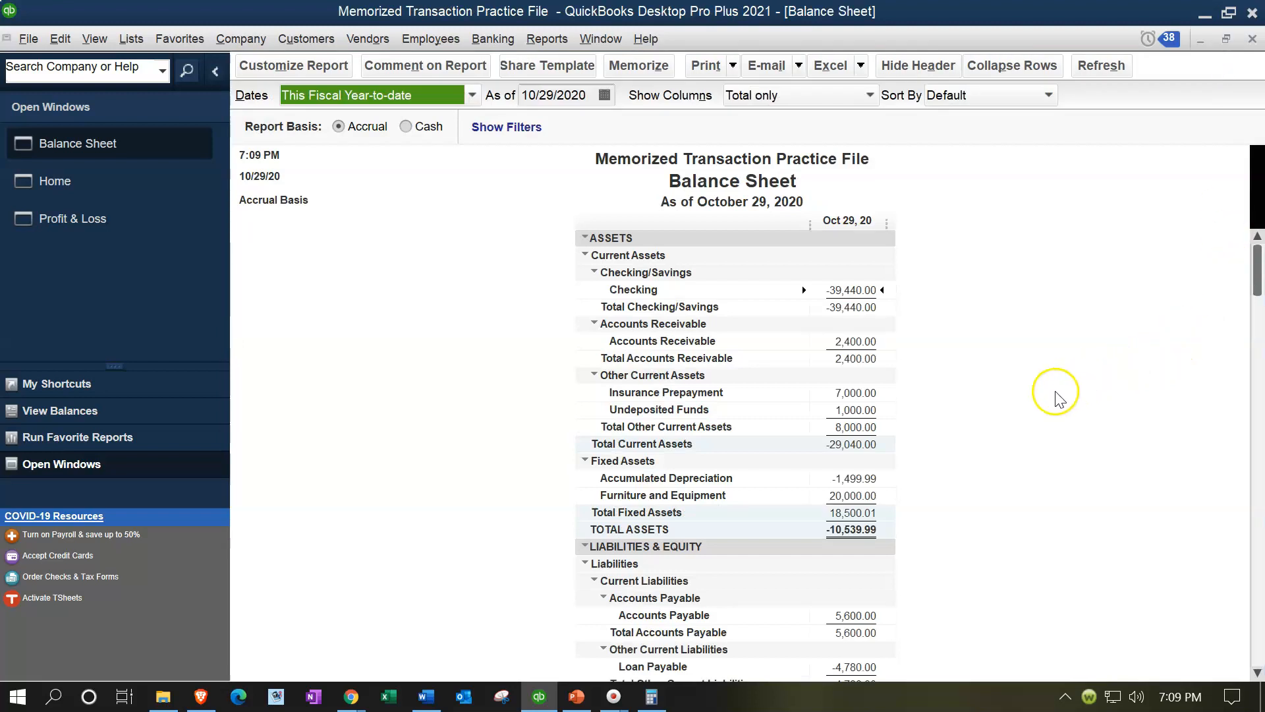
- Examine the transactions behind Insurance Prepayment on the Balance Sheet and behind Liability Insurance on the Profit & Loss report
double_click(851, 393)
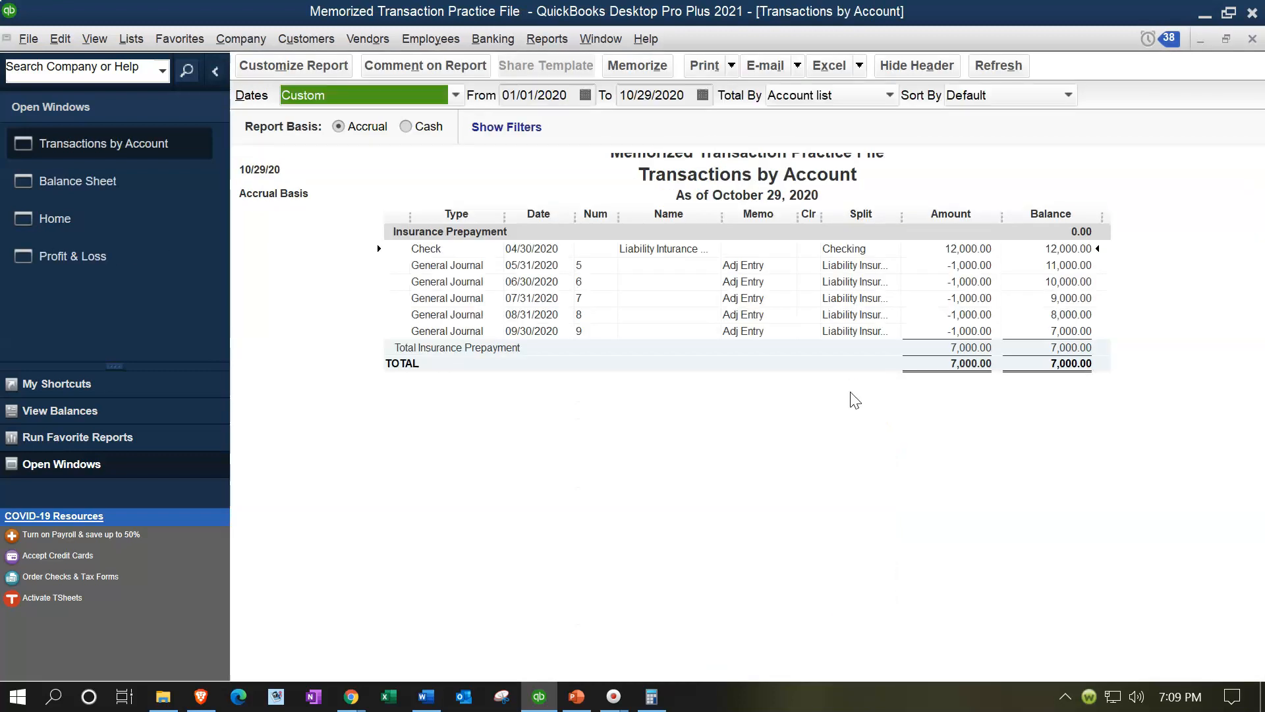
left_click(966, 276)
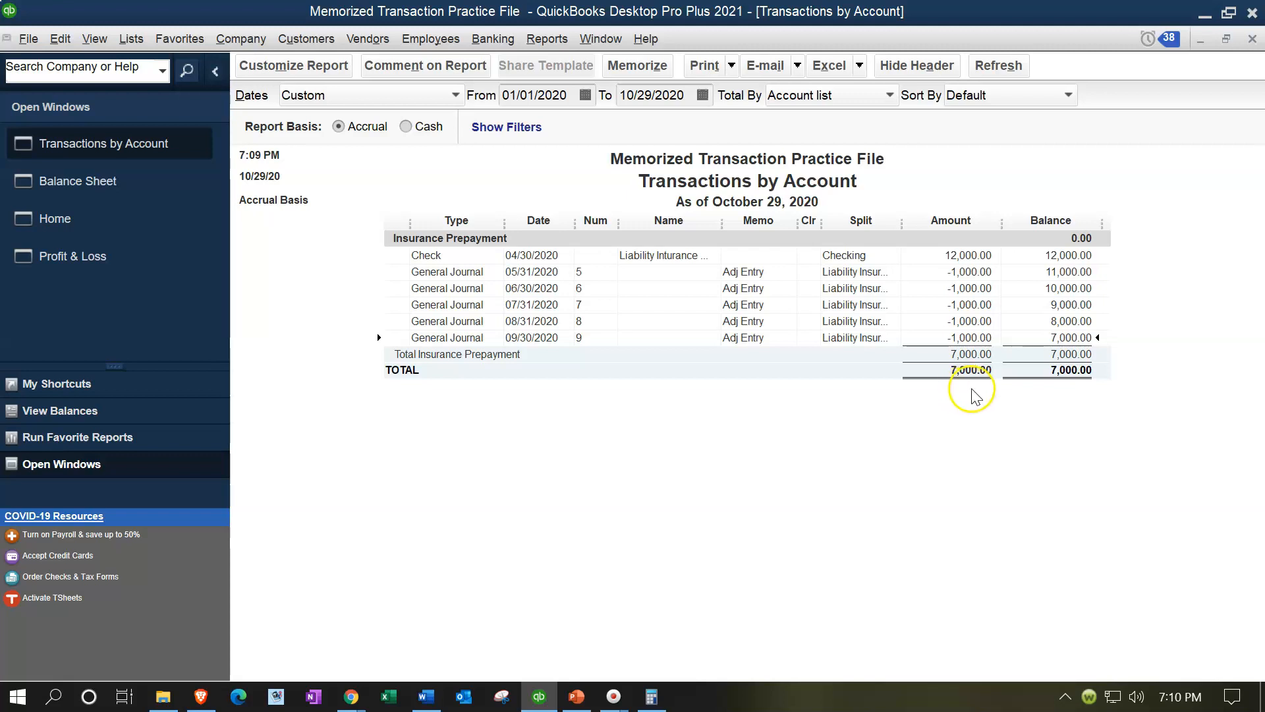
left_click(1253, 39)
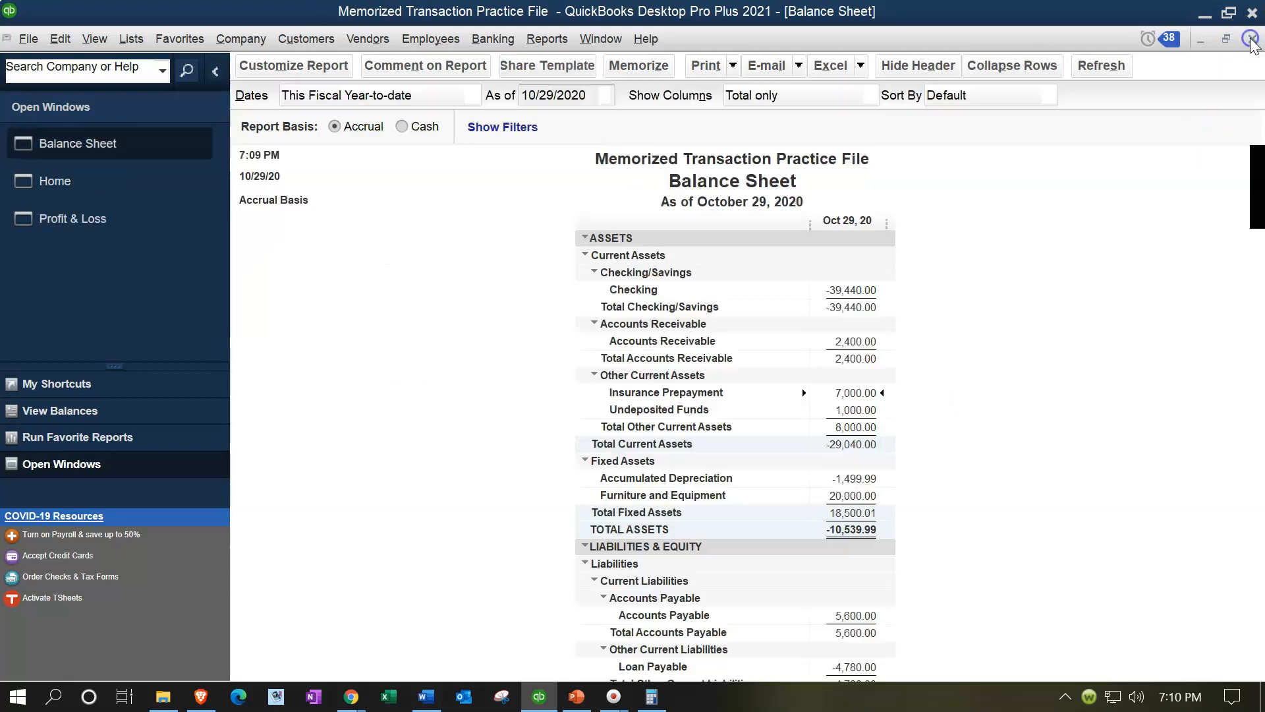
left_click(104, 220)
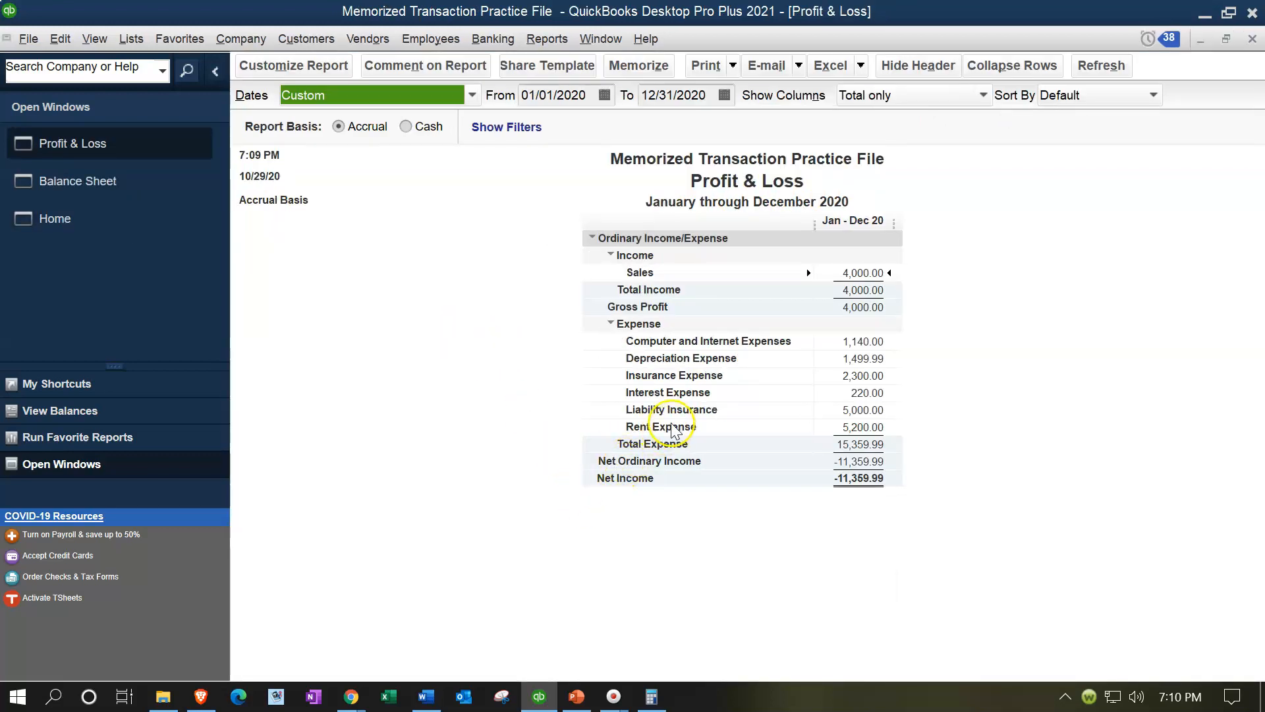
double_click(860, 410)
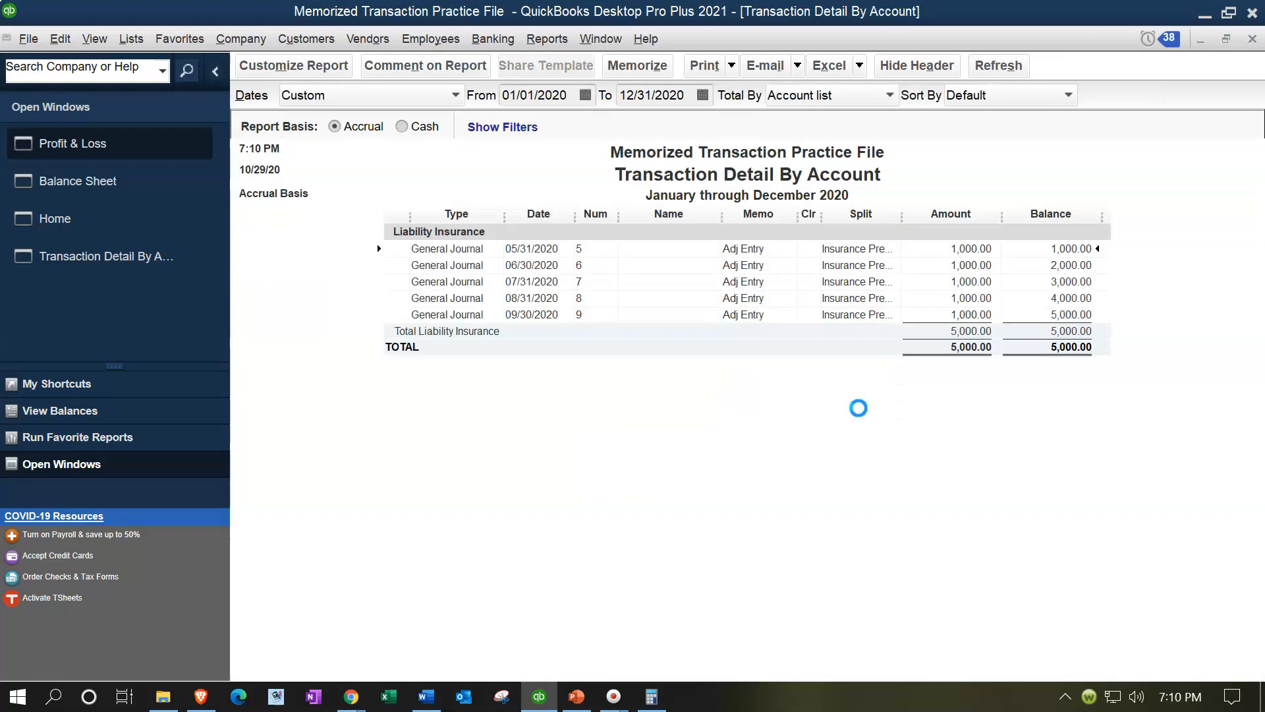